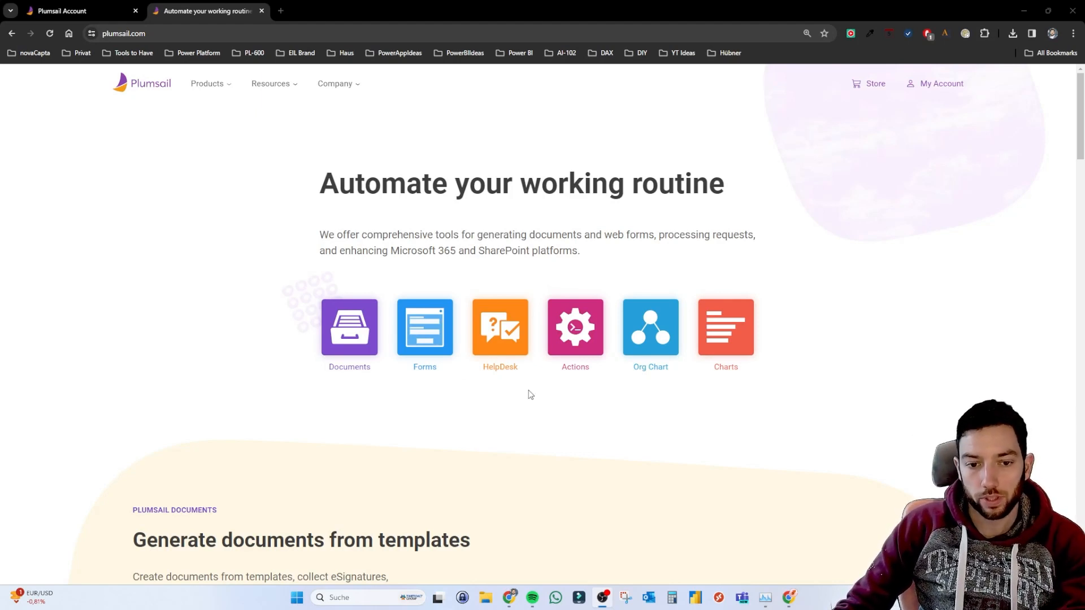
Inspect the plumsail.com web address in the browser's address bar.
click(126, 33)
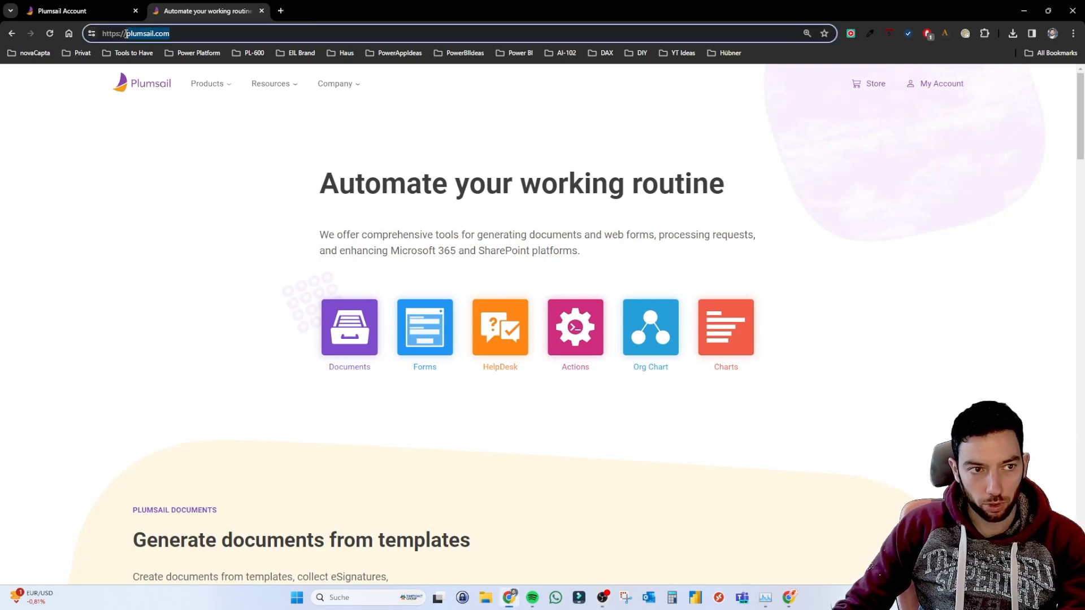
drag(126, 34, 110, 33)
click(170, 182)
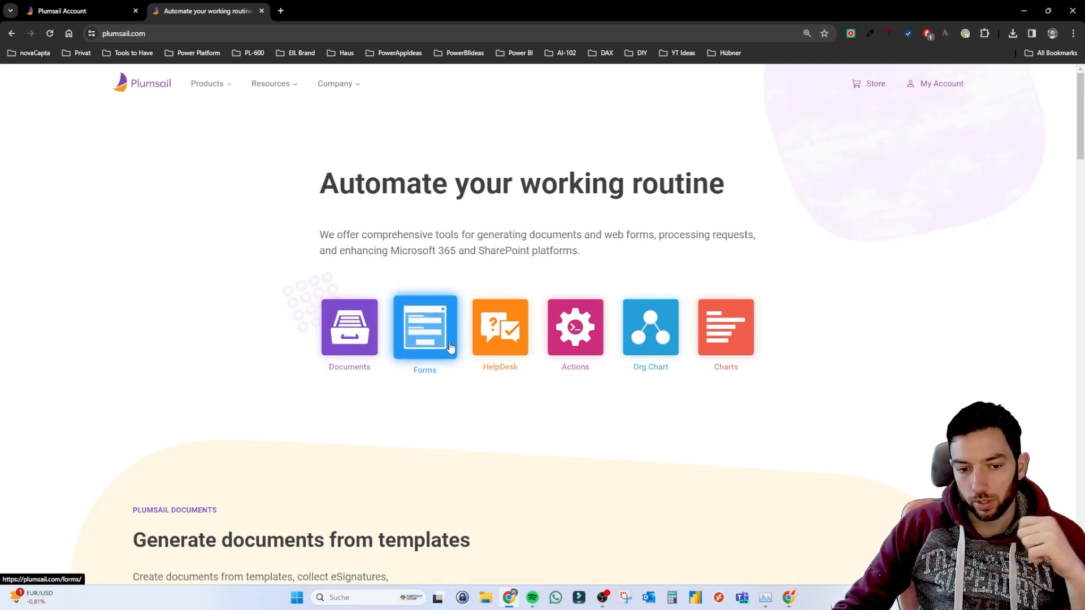
Open the Plumsail Forms page and scroll through the Public Web Forms section and back.
click(418, 334)
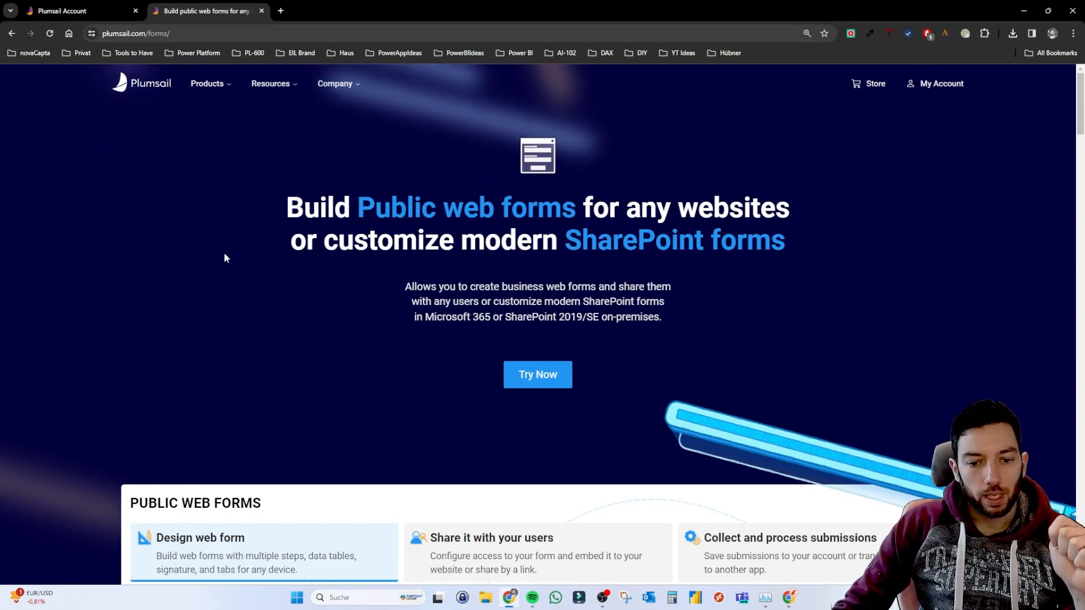
scroll(225, 256, down, 5)
scroll(225, 257, down, 6)
scroll(225, 257, up, 6)
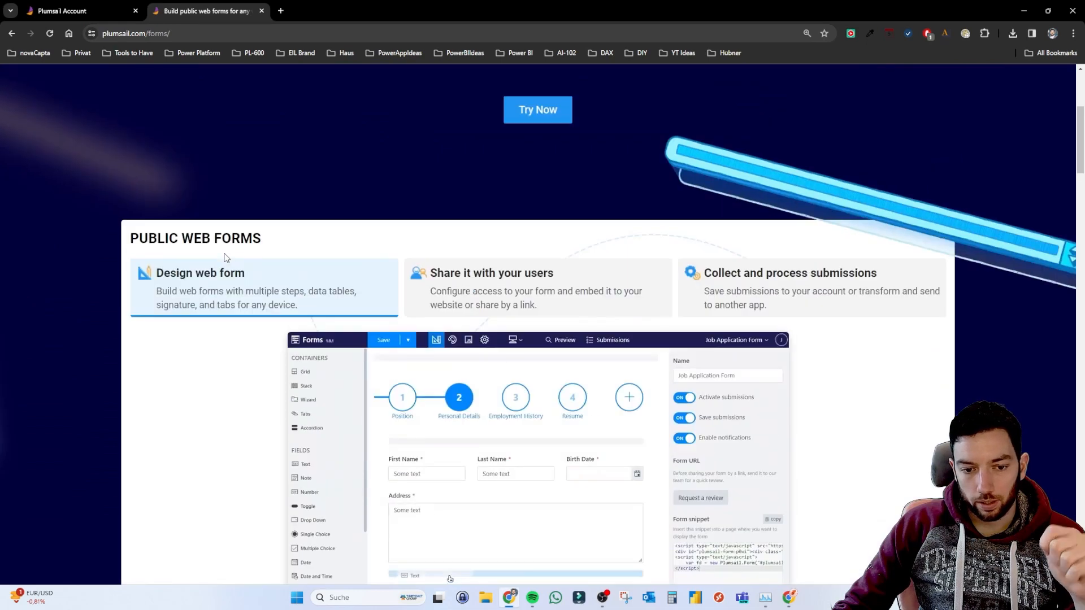
scroll(272, 192, down, 3)
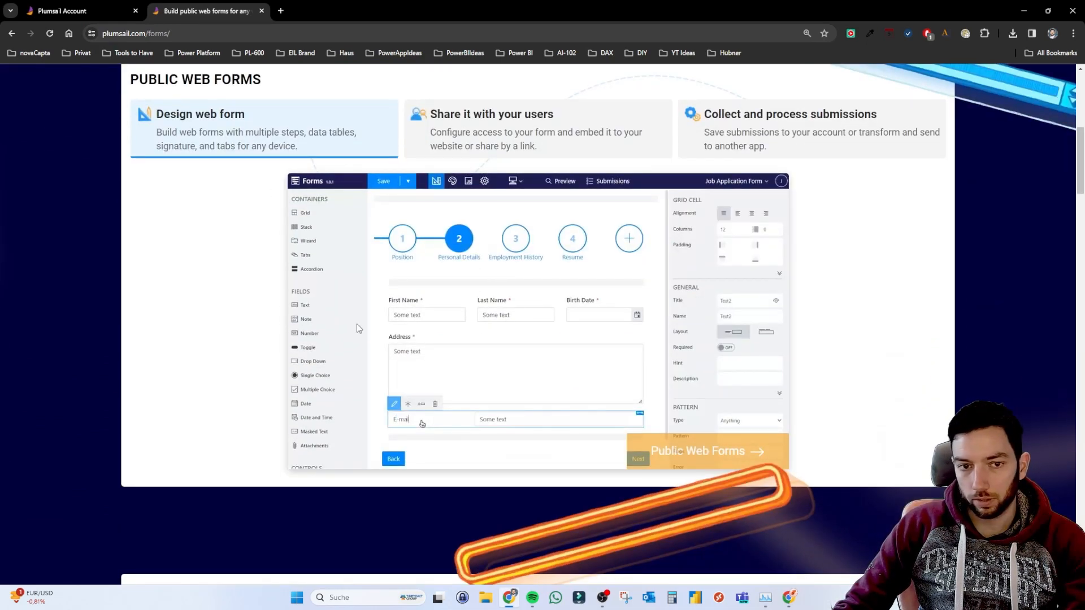
scroll(357, 325, up, 4)
scroll(339, 211, up, 4)
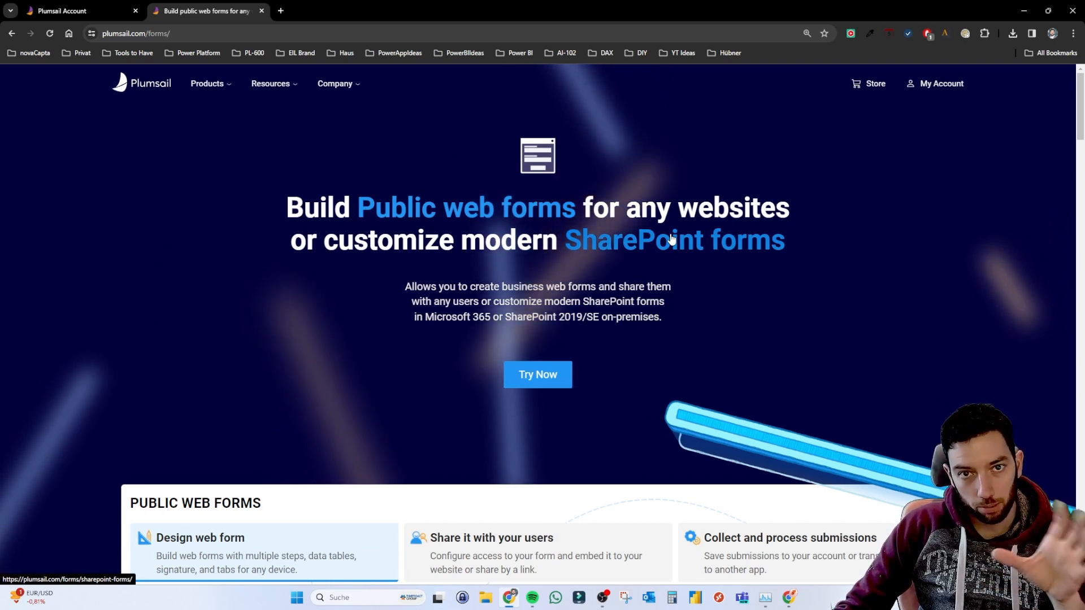
Browse the SharePoint forms product page, then return to the Plumsail Account tab.
click(694, 255)
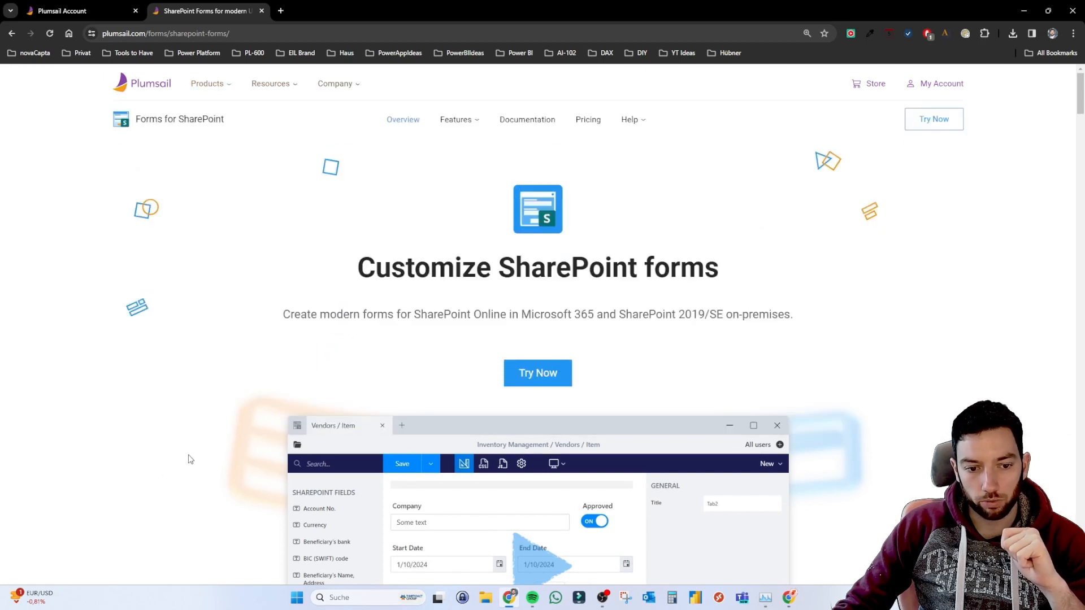
scroll(205, 444, down, 10)
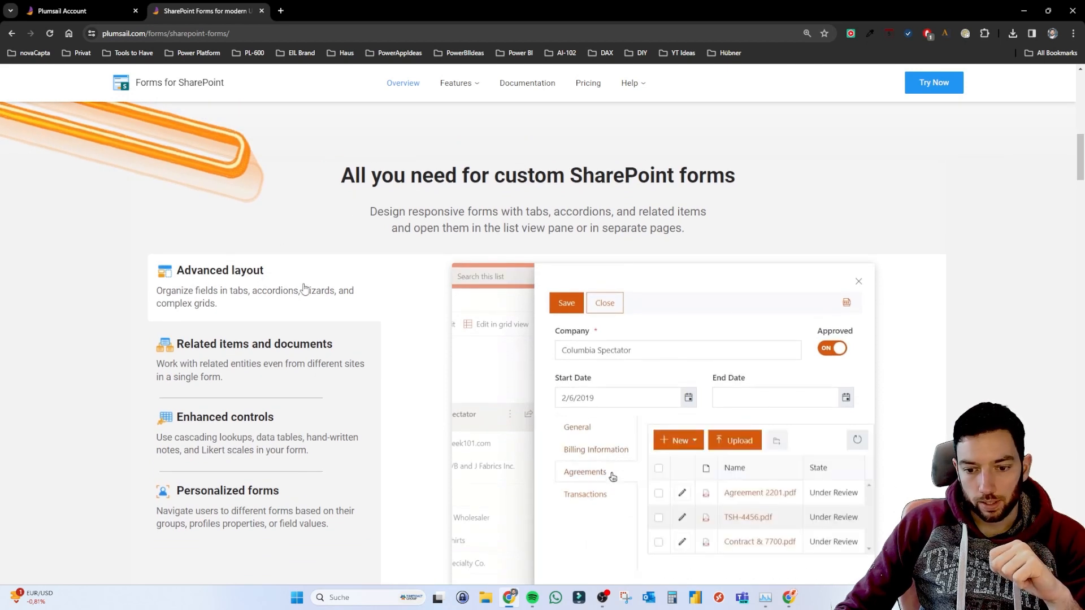
scroll(304, 288, down, 1)
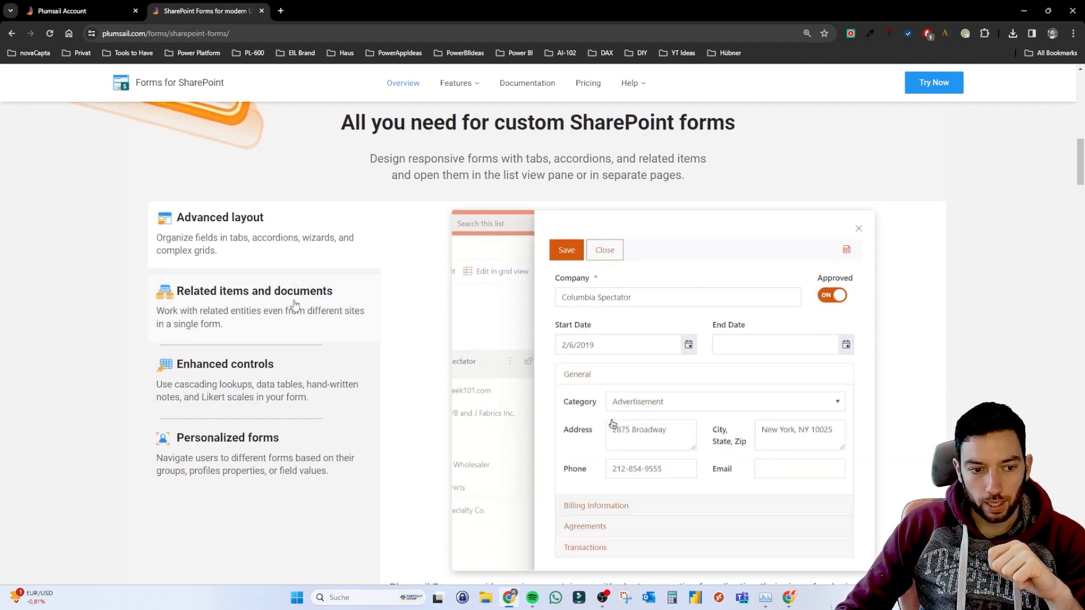
scroll(322, 310, down, 1)
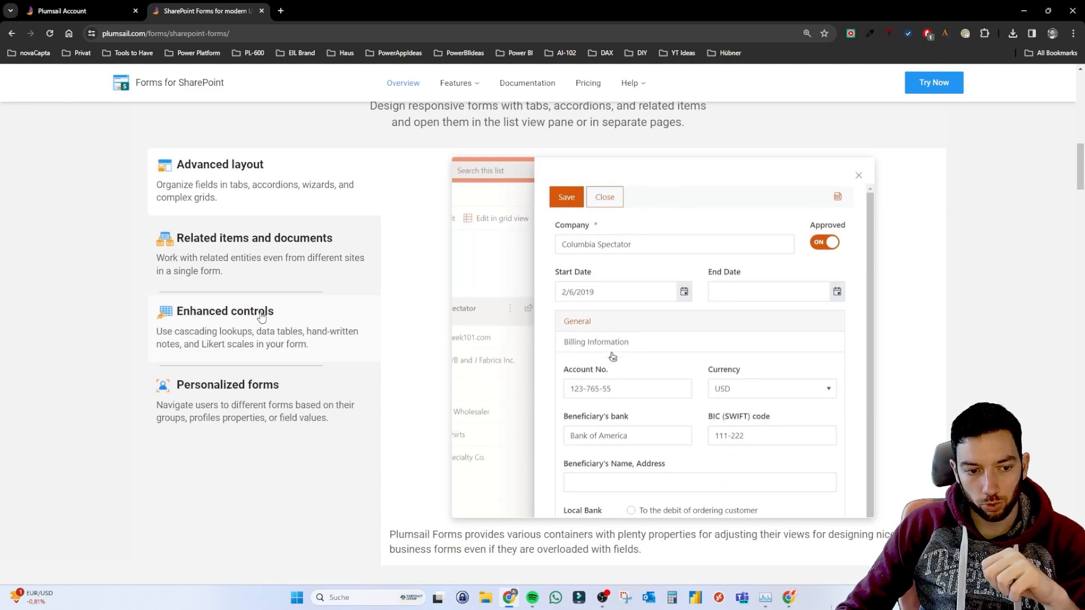
scroll(248, 402, down, 10)
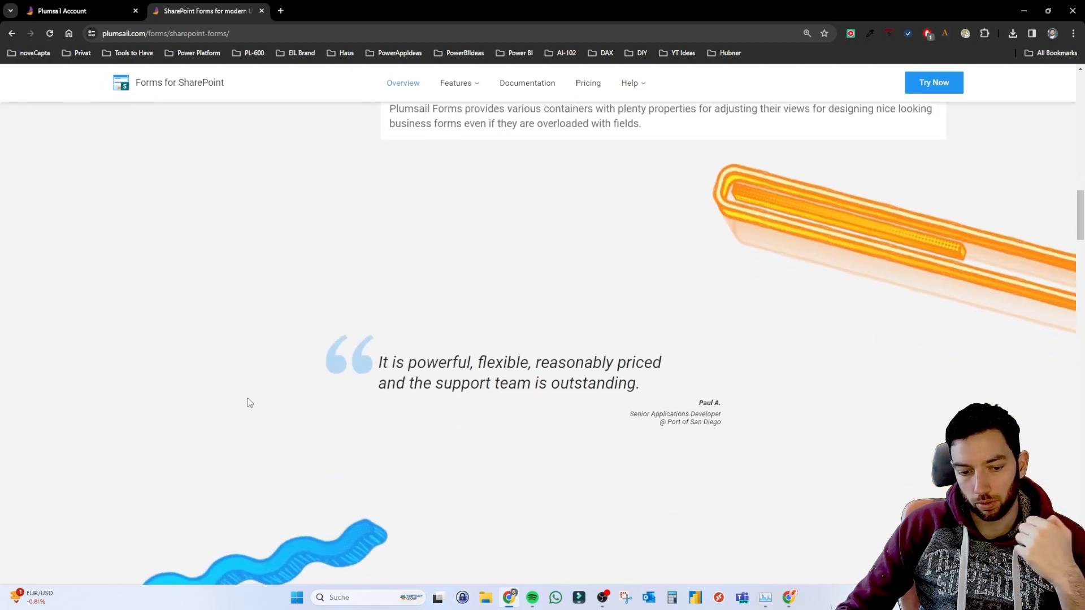
scroll(249, 402, down, 4)
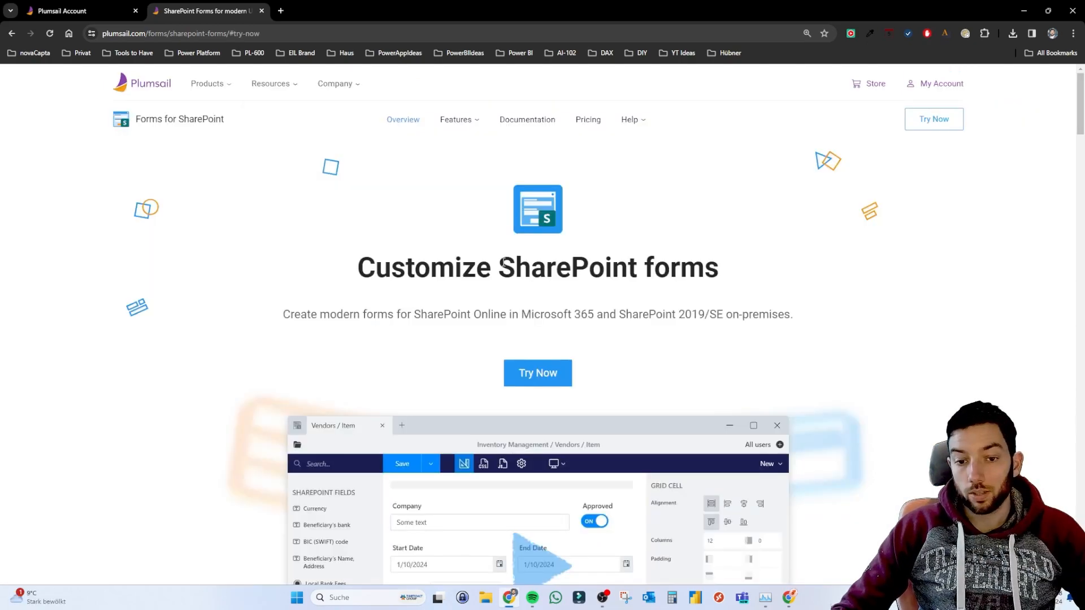
scroll(504, 262, down, 20)
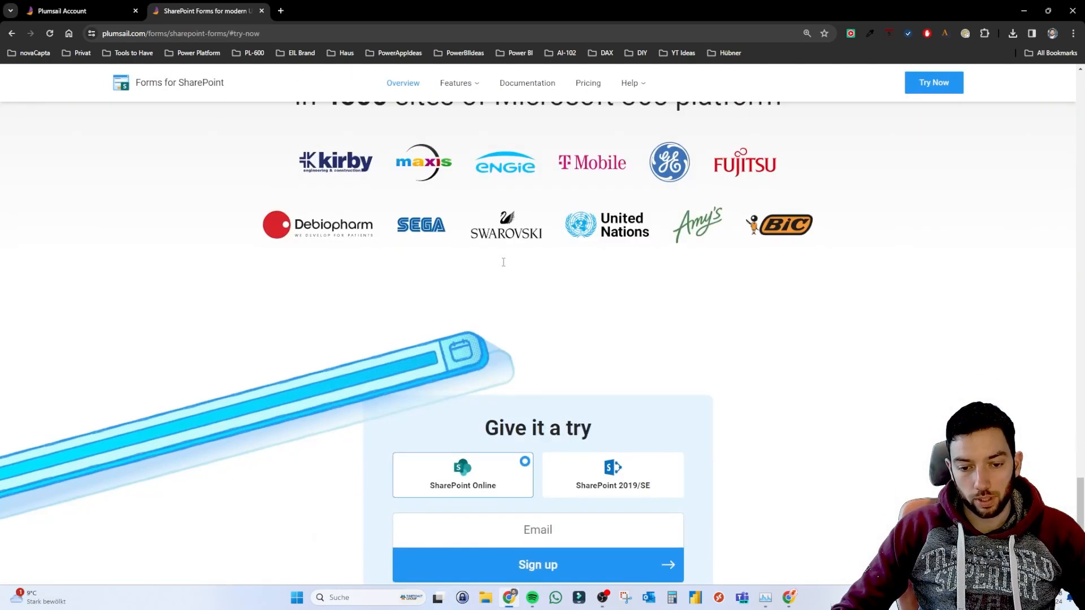
scroll(504, 262, down, 6)
scroll(503, 262, up, 2)
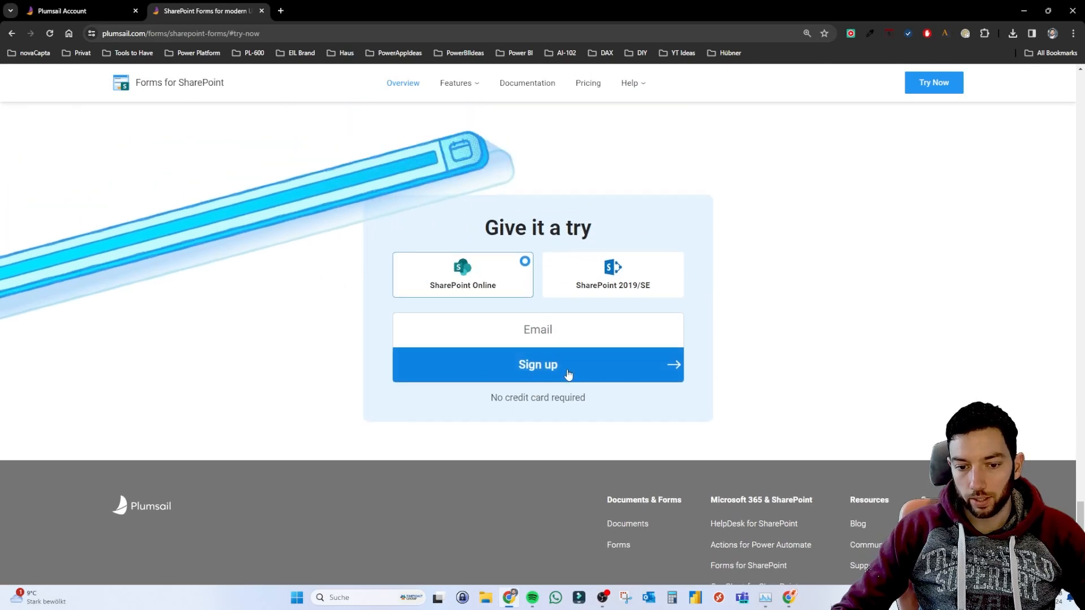
scroll(571, 376, up, 20)
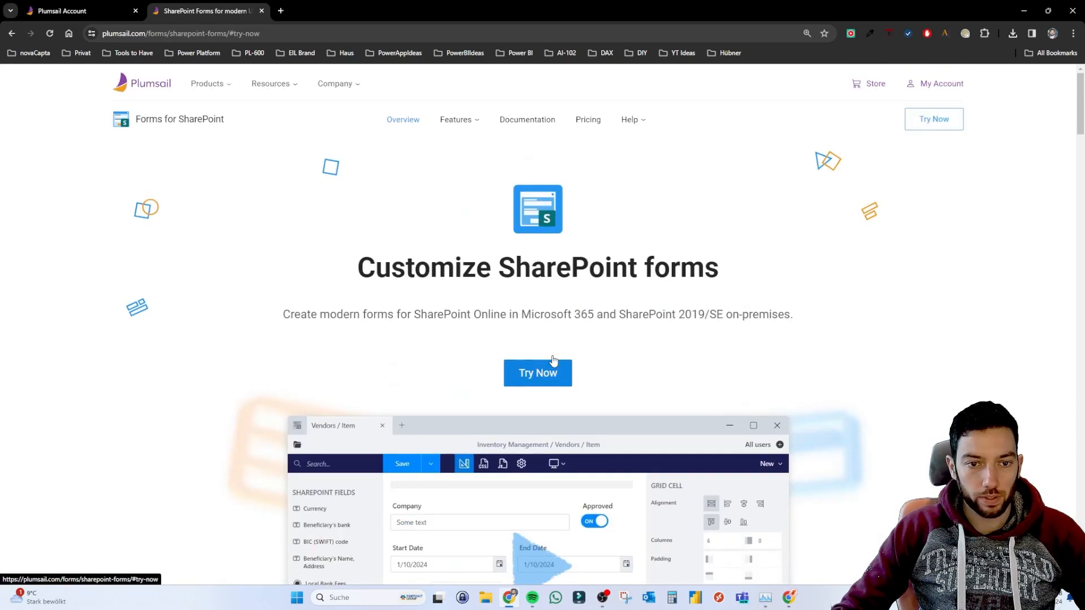
click(85, 11)
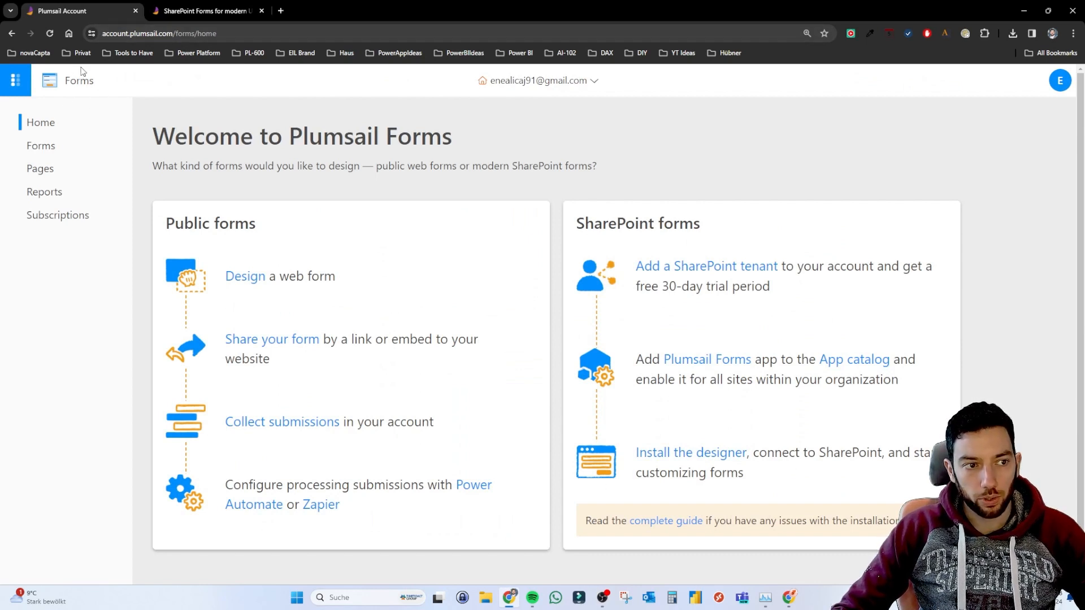
click(279, 35)
click(279, 35)
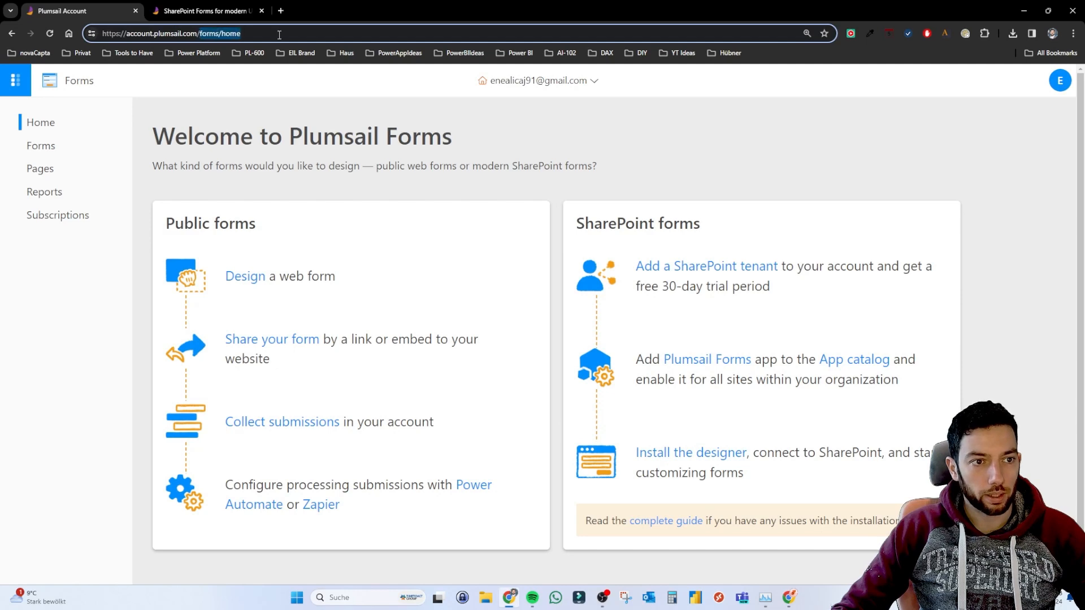
key(BackSpace)
key(BackSpace)
key(BackSpace)
key(BackSpace)
key(BackSpace)
key(BackSpace)
key(BackSpace)
key(BackSpace)
key(BackSpace)
key(BackSpace)
key(Return)
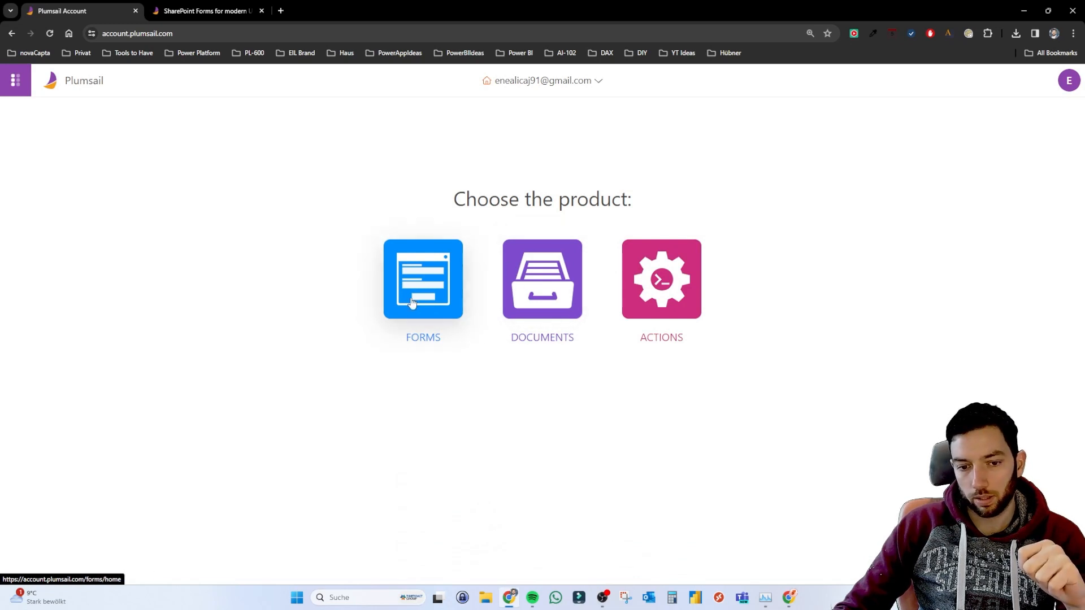
click(438, 282)
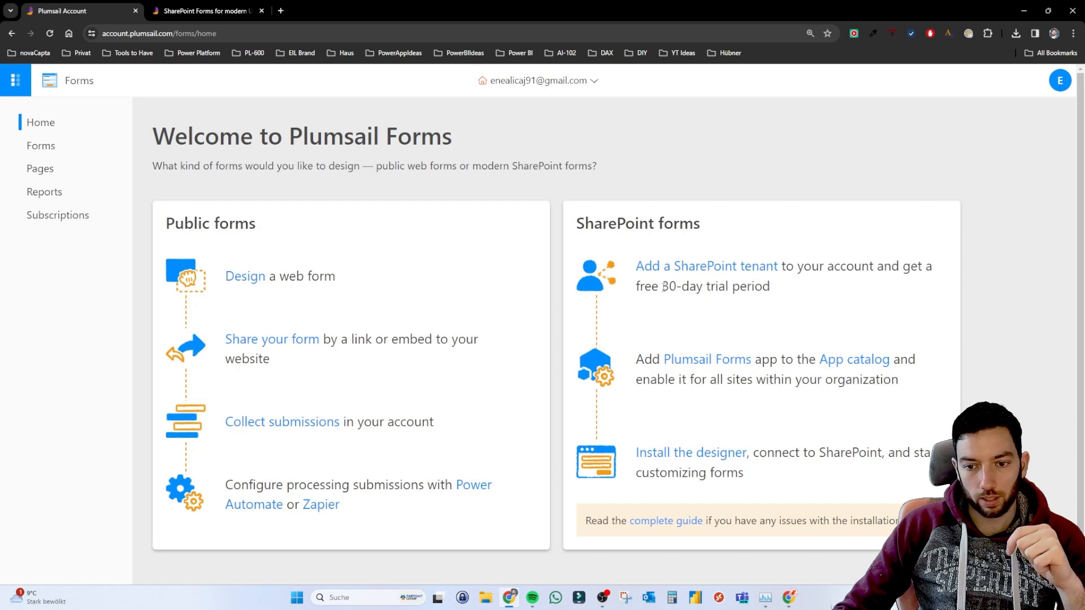
drag(664, 287, 773, 289)
click(715, 253)
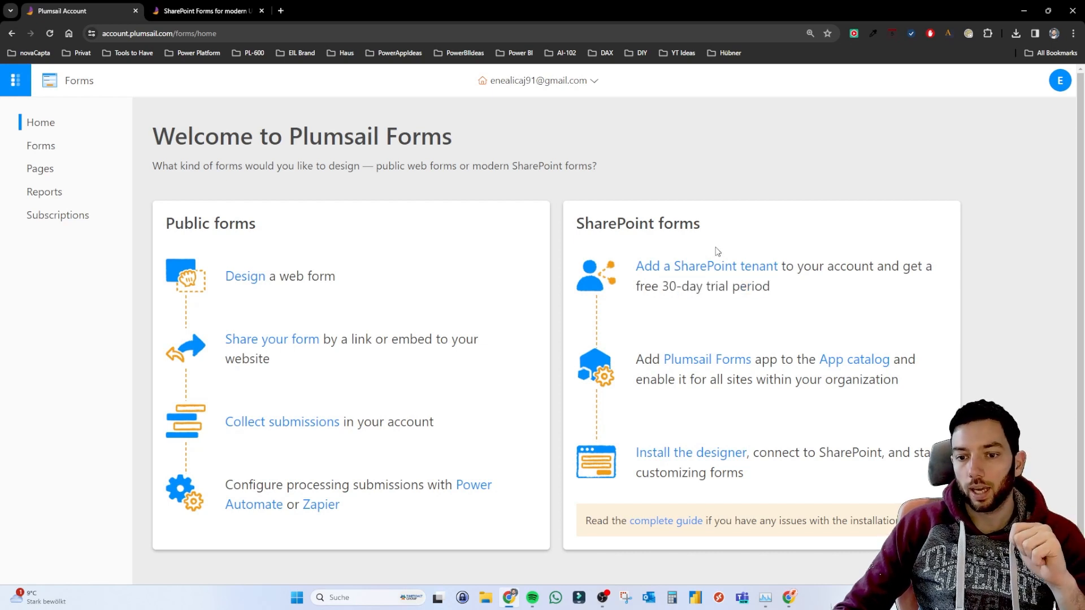
click(658, 268)
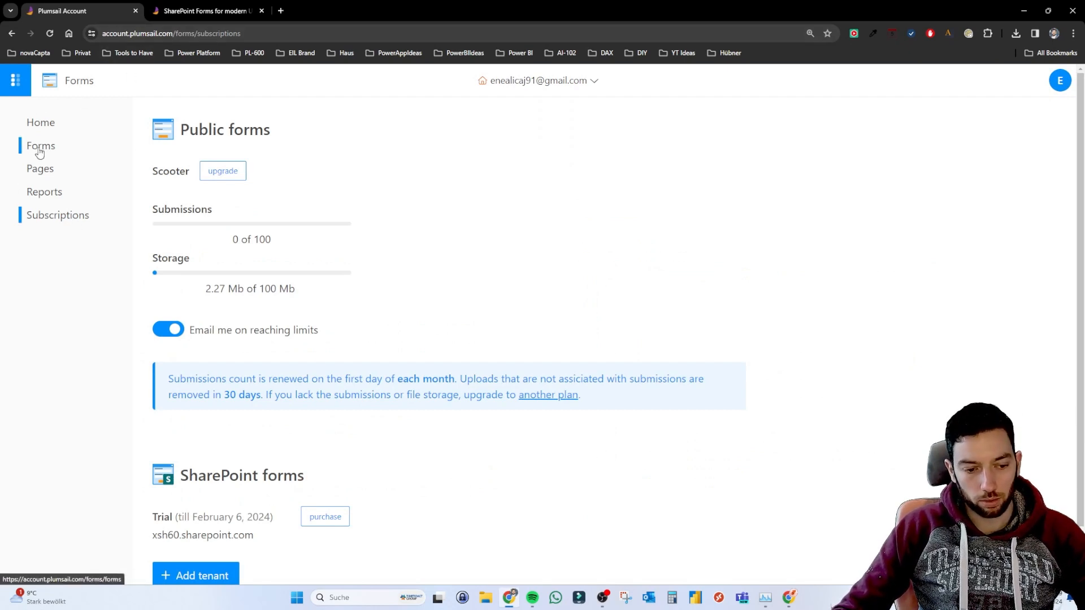
scroll(248, 390, down, 1)
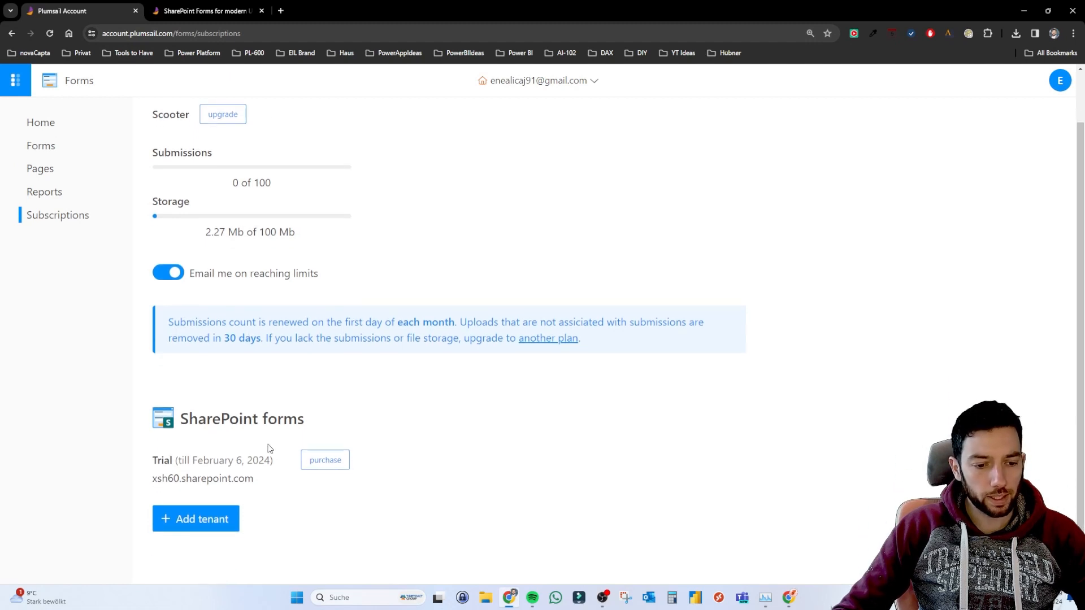
drag(277, 460, 152, 461)
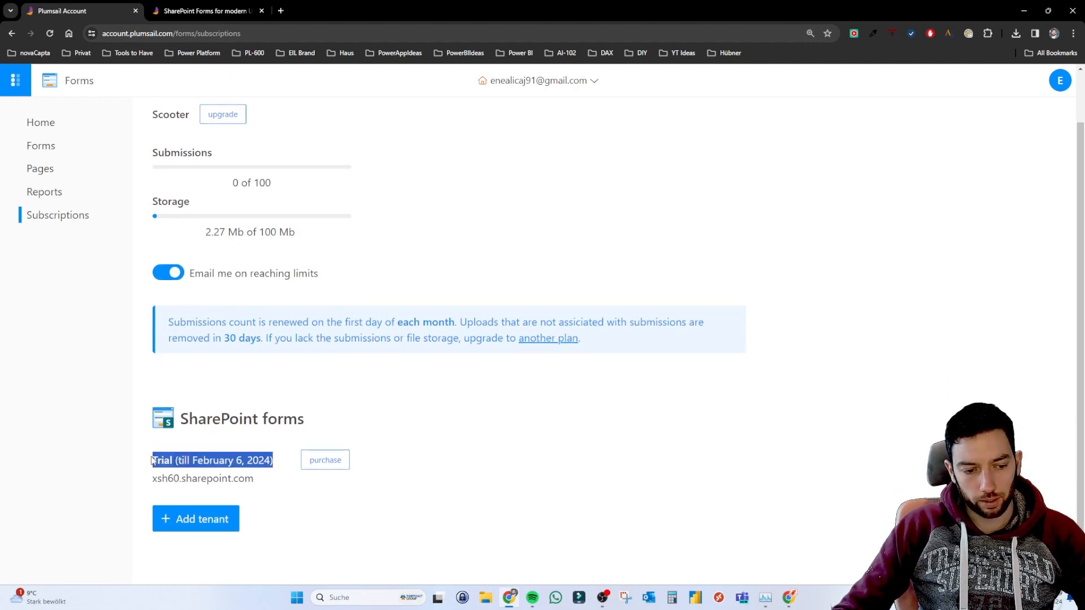
click(368, 383)
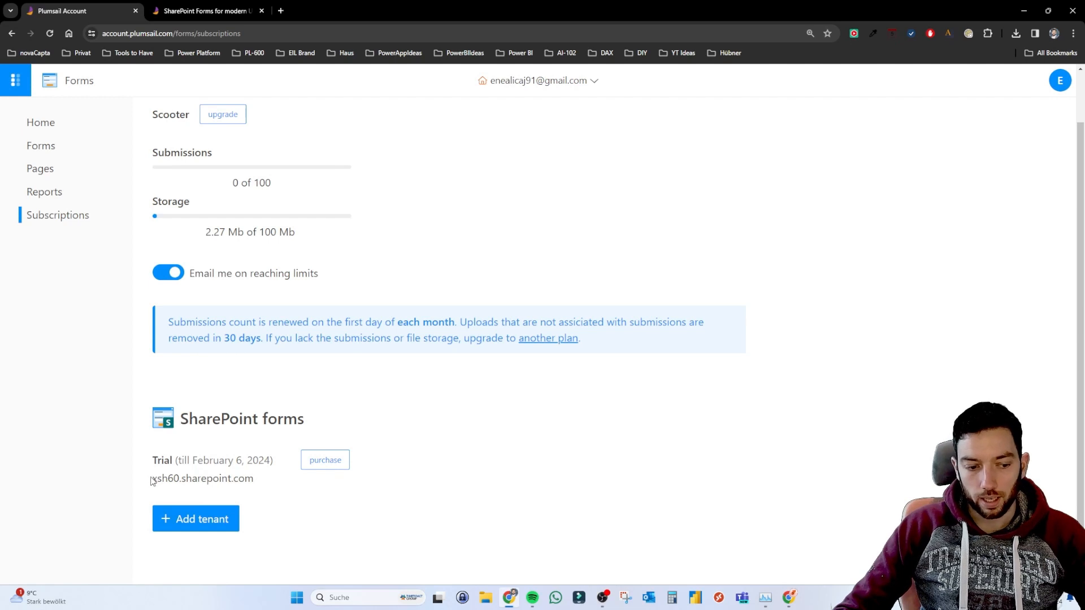
drag(152, 481, 269, 480)
click(272, 503)
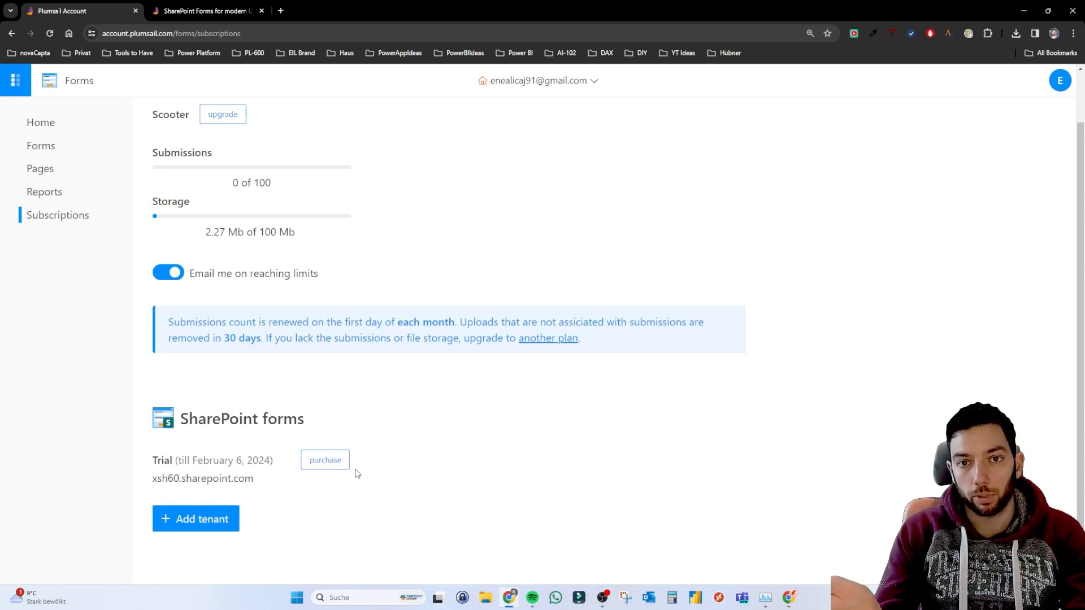
click(205, 526)
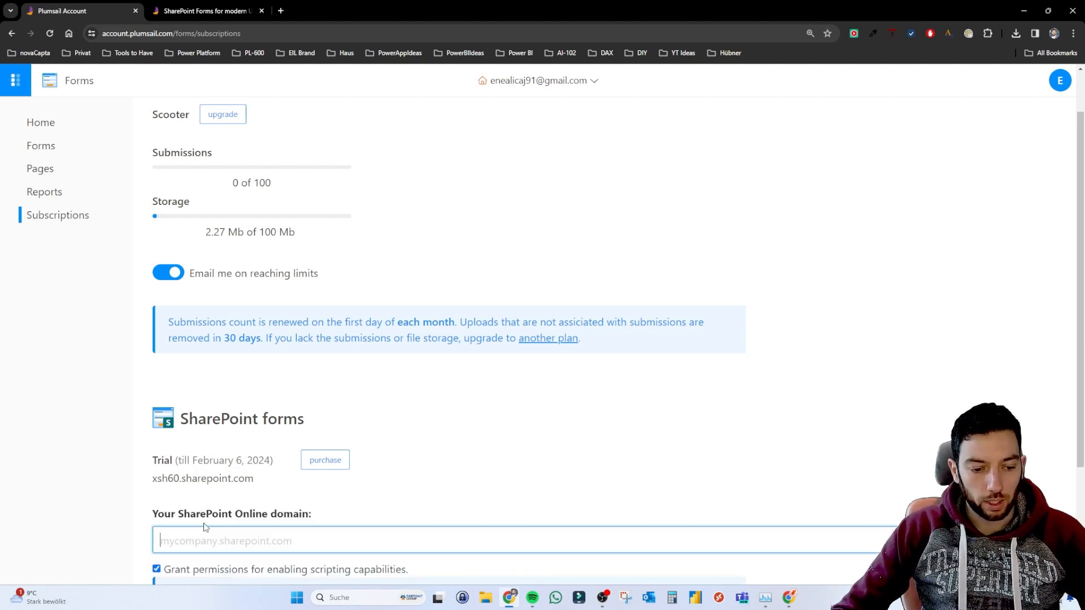
scroll(205, 527, down, 3)
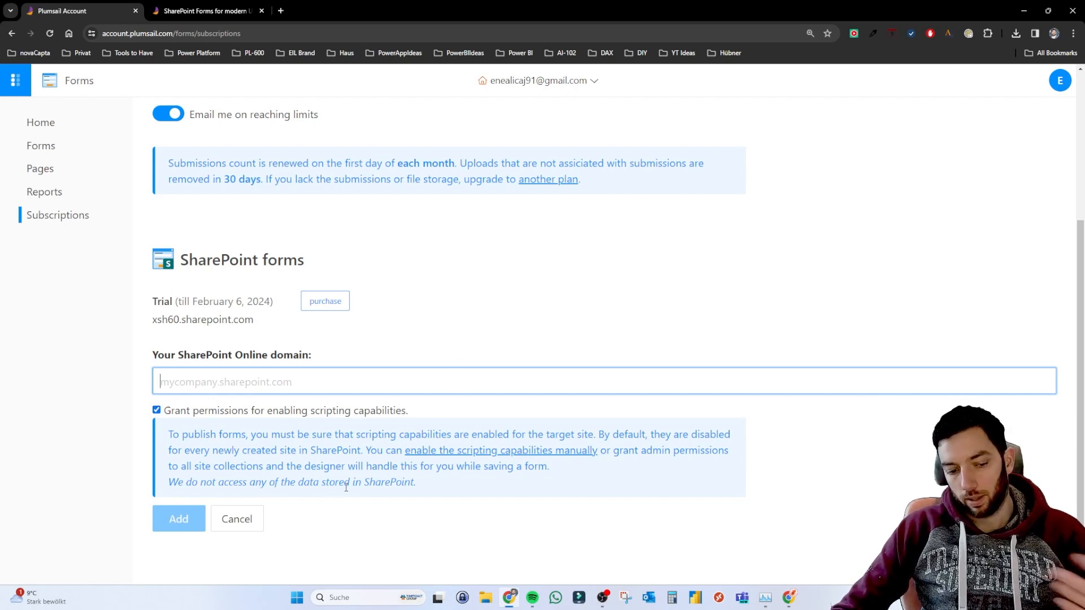
click(249, 520)
drag(159, 480, 285, 503)
click(287, 491)
scroll(379, 370, up, 1)
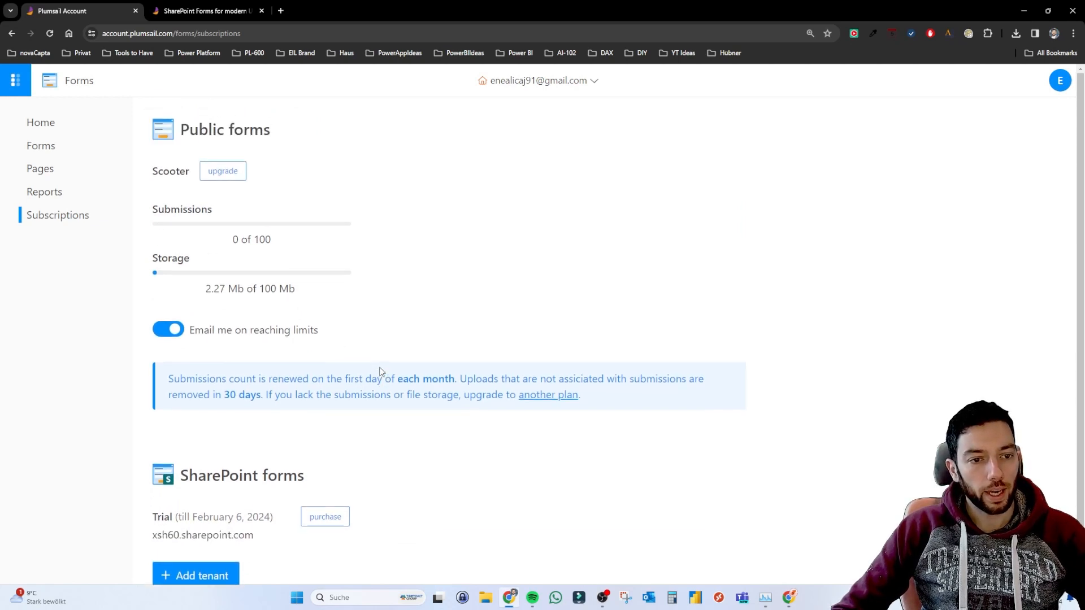
click(49, 122)
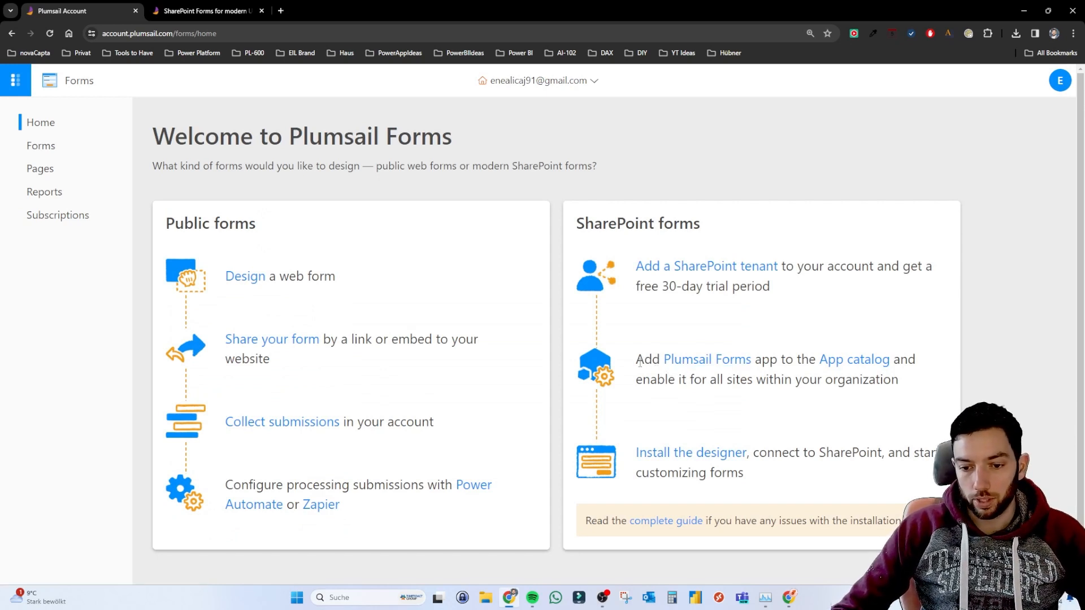
drag(638, 360, 761, 360)
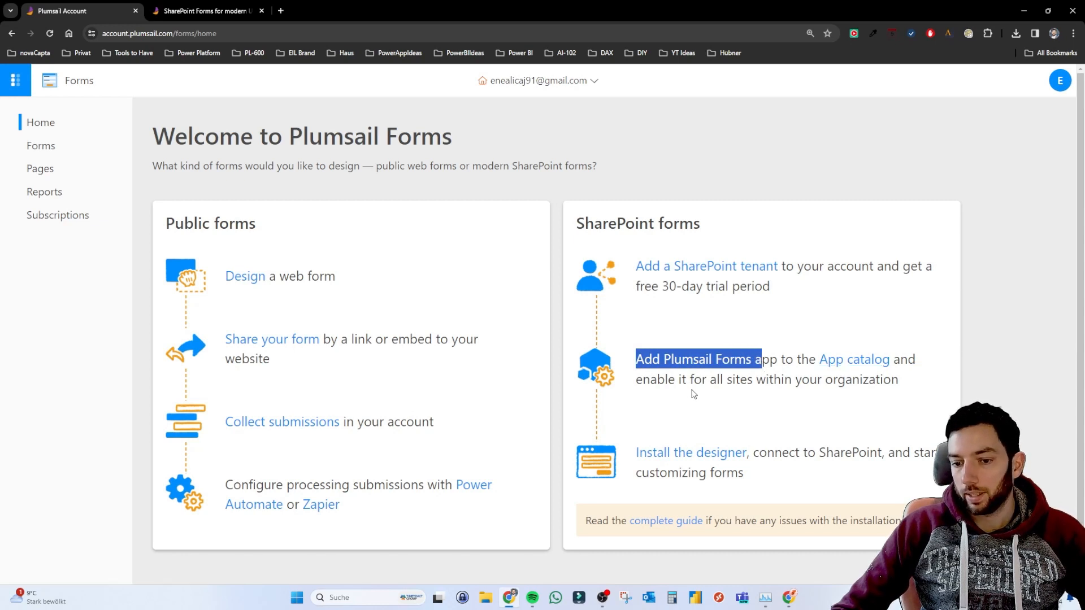
Read through Microsoft's 'Manage apps using the Apps site' article on adding Store and custom apps.
click(864, 362)
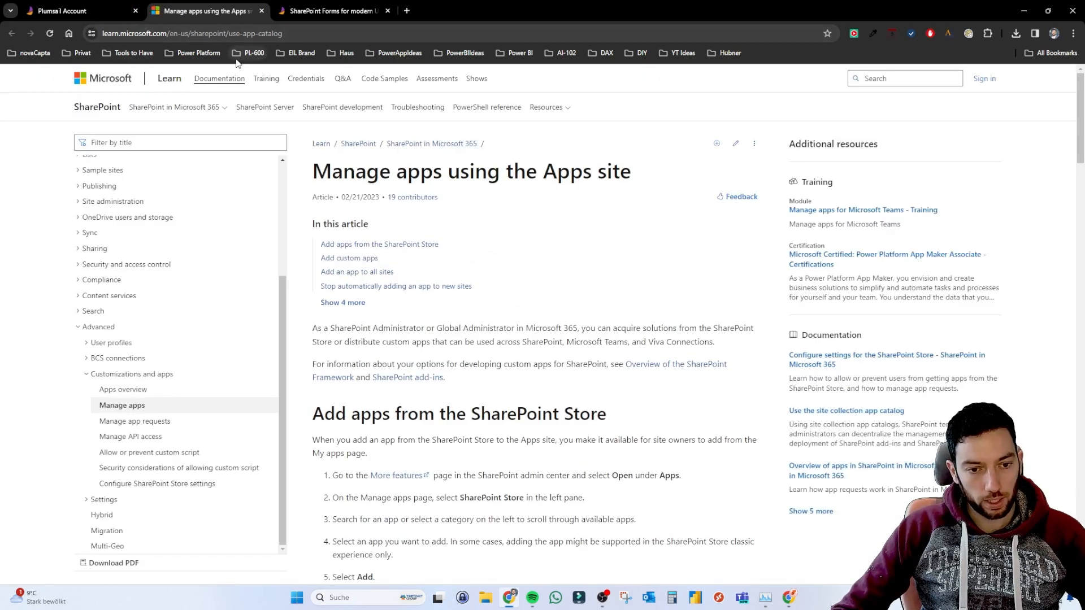
scroll(605, 217, down, 5)
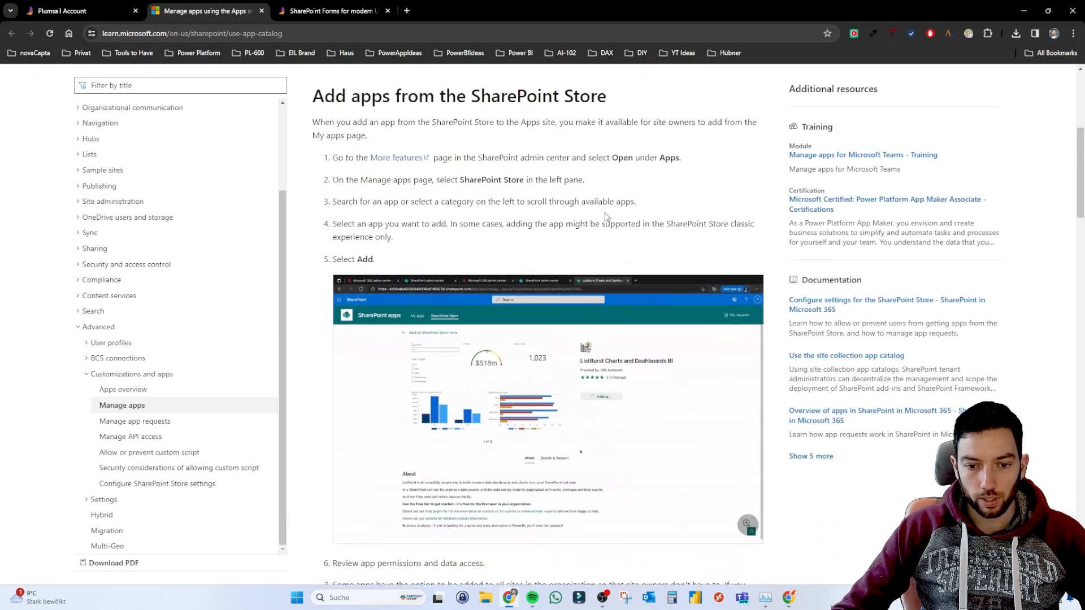
scroll(443, 226, down, 13)
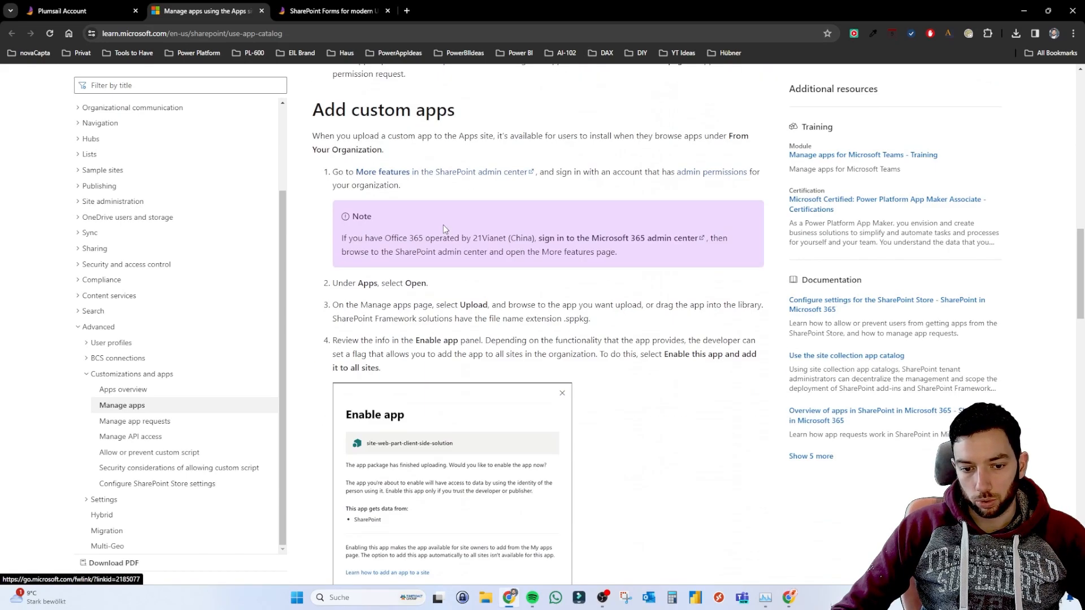
scroll(443, 226, up, 18)
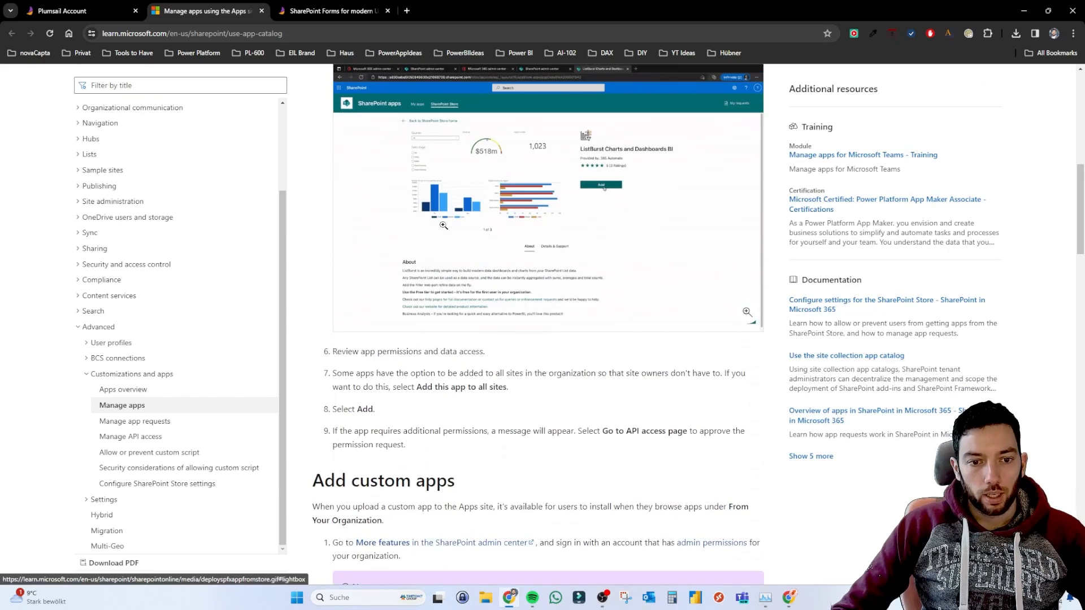
scroll(443, 225, up, 2)
scroll(441, 227, down, 3)
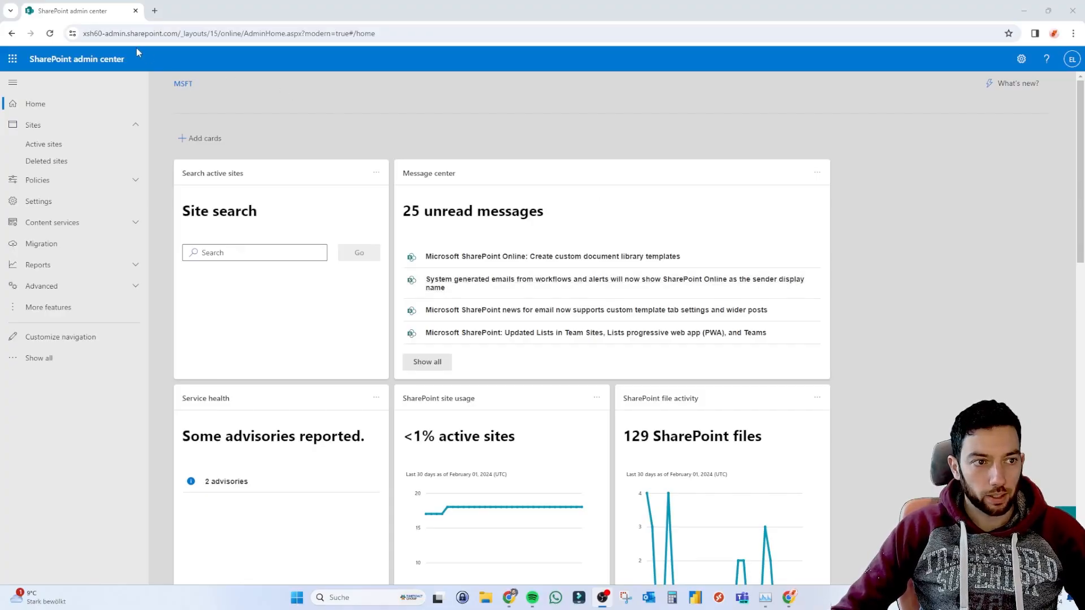
Inspect the tenant admin domain in the SharePoint admin center address.
click(99, 35)
click(137, 32)
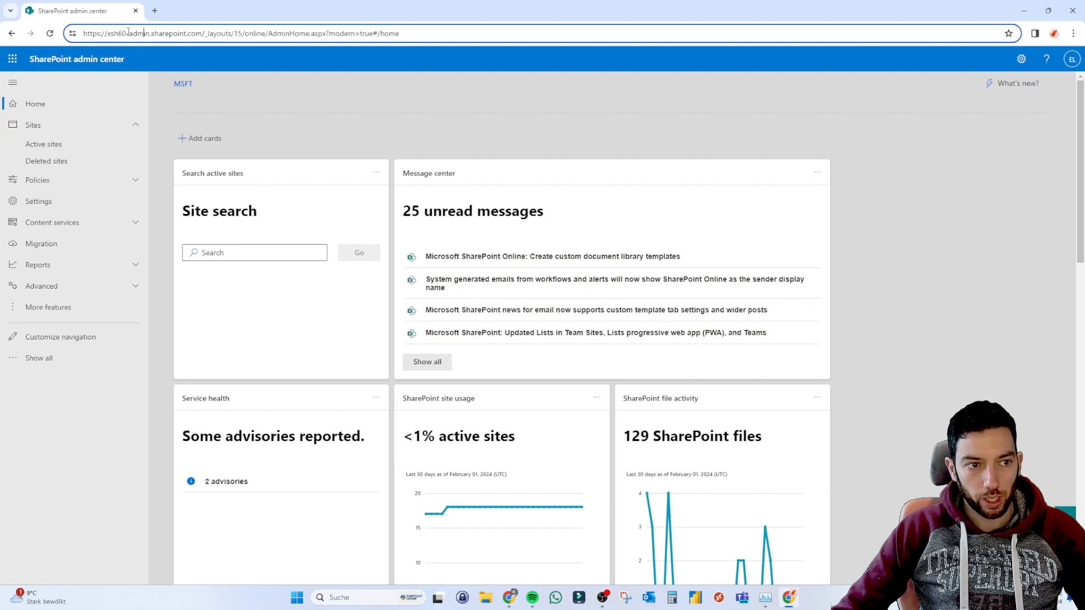
drag(110, 33, 205, 34)
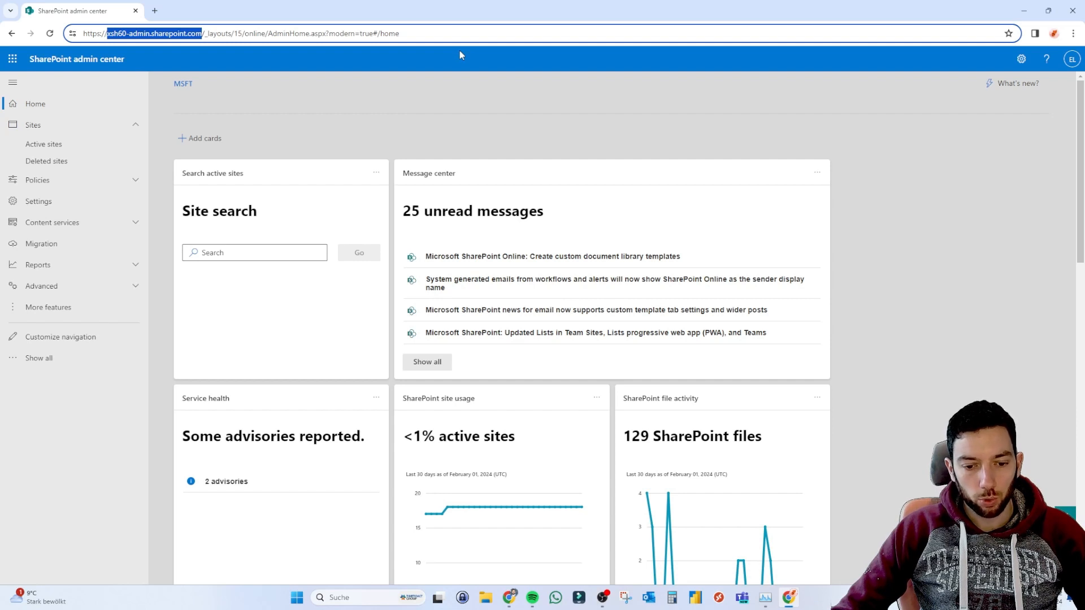
click(456, 99)
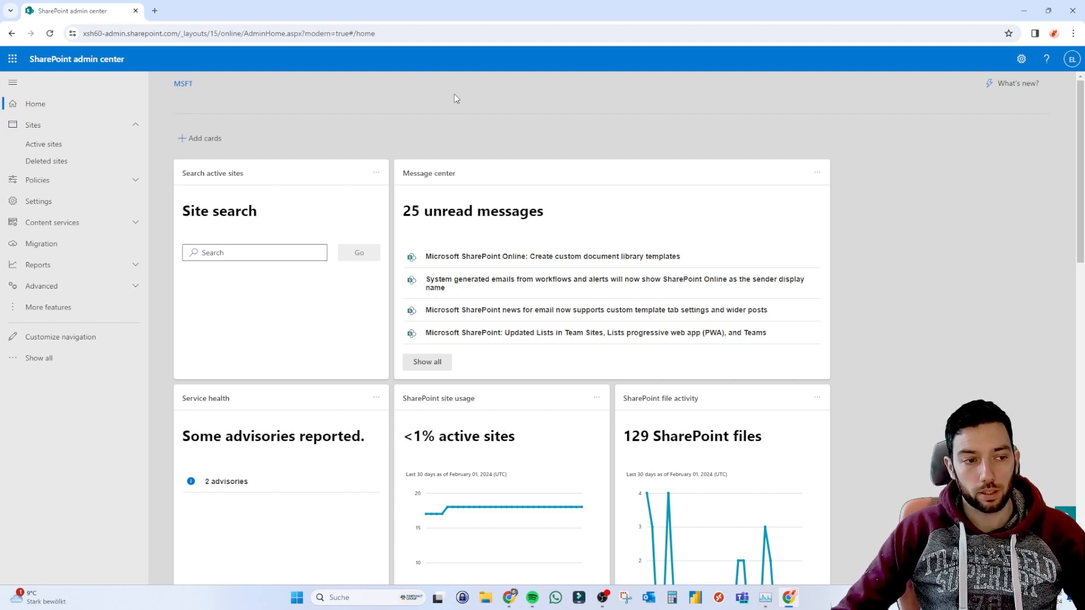
Go to More features and open the Apps management area in a new tab.
click(54, 315)
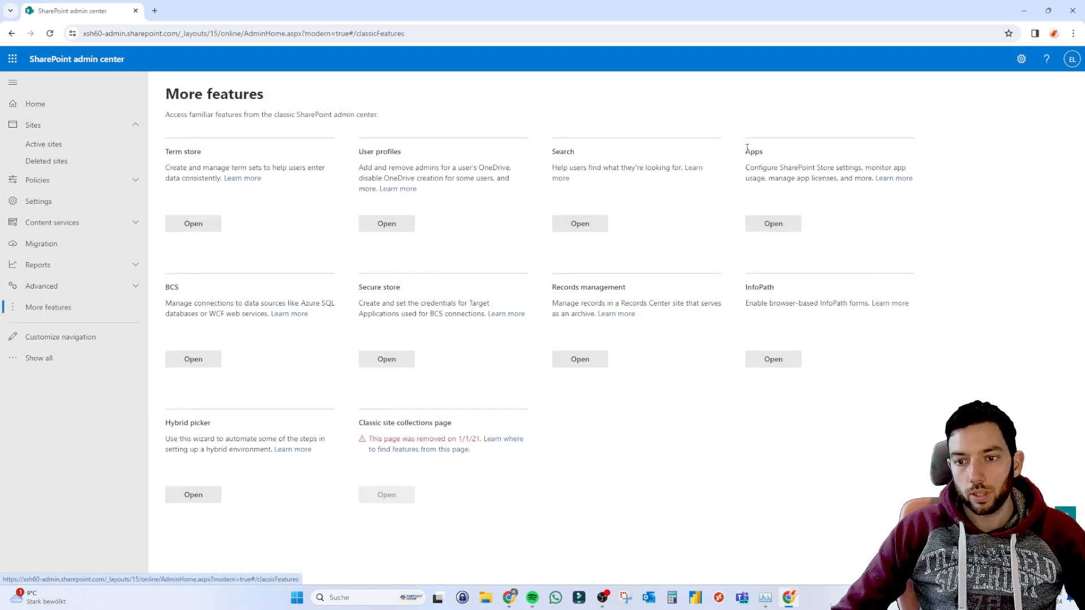
drag(745, 156, 763, 156)
click(770, 167)
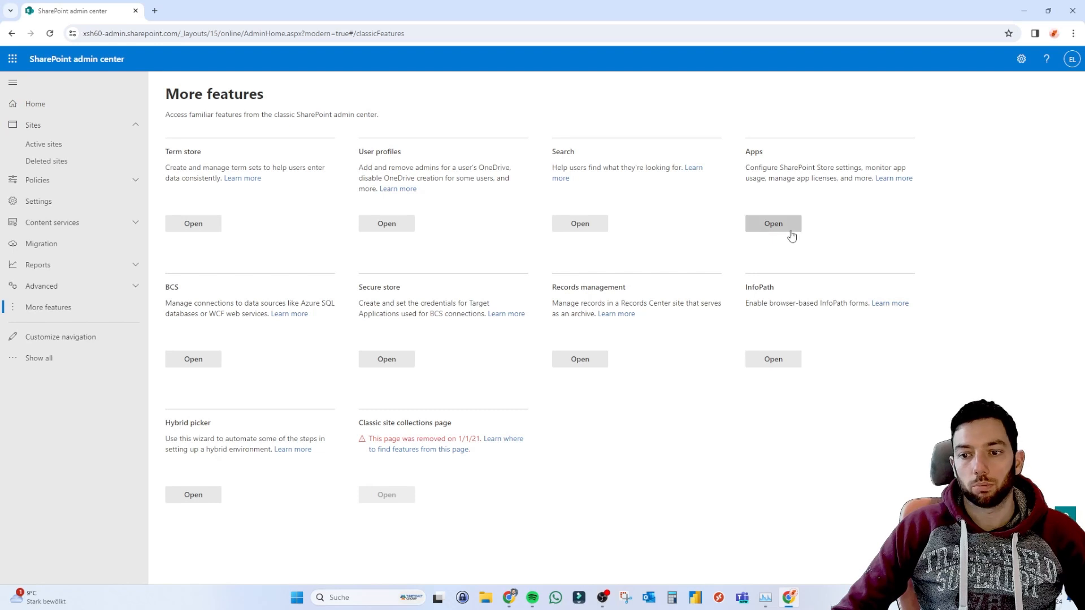
click(774, 223)
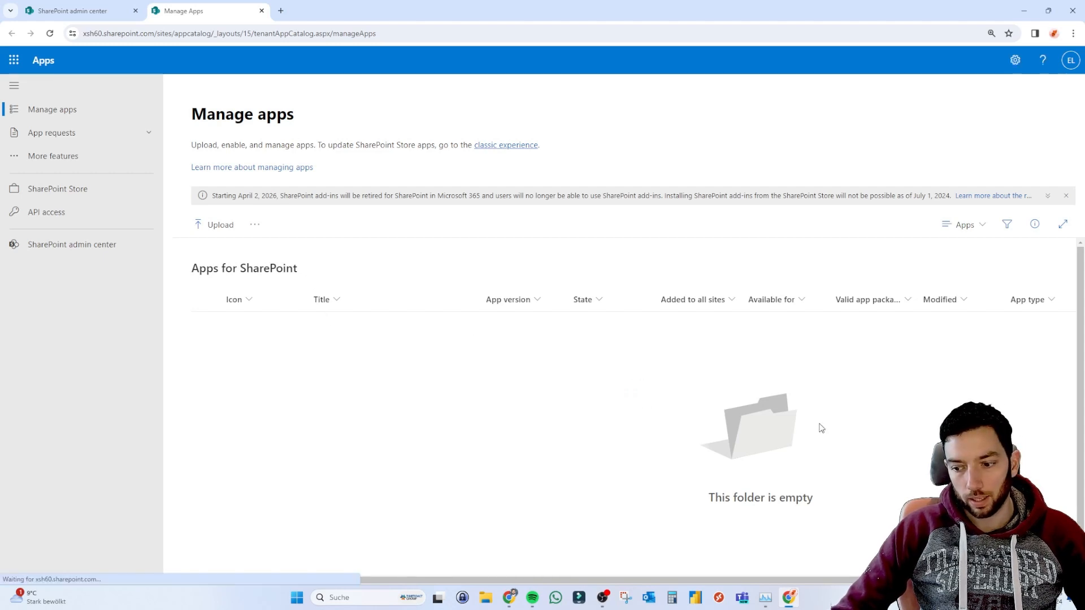
Search the SharePoint Store for Plumsail and open the Plumsail Forms app page.
click(65, 190)
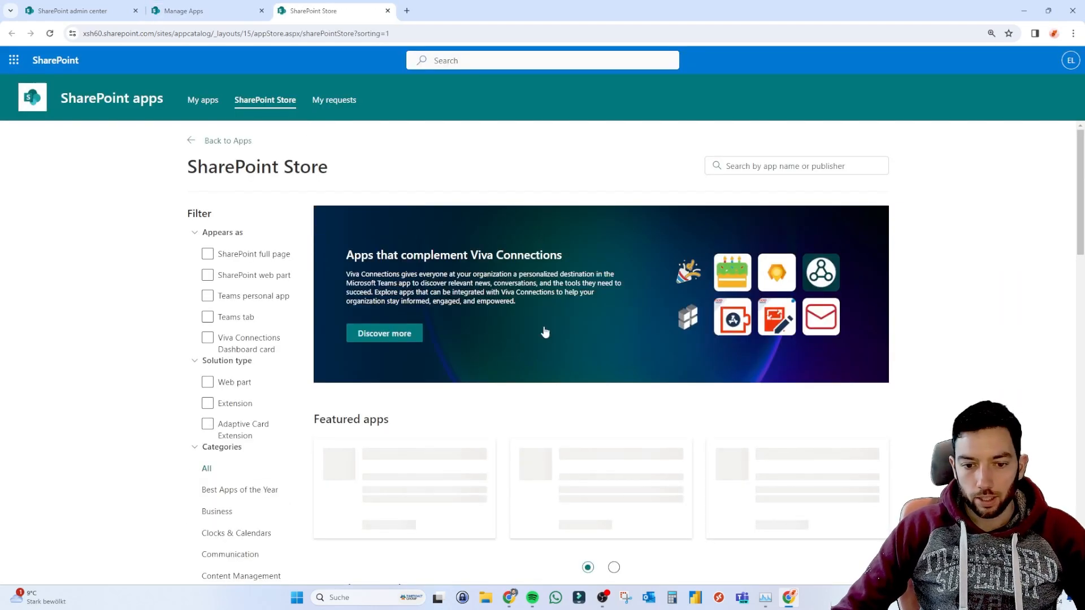
scroll(544, 331, down, 3)
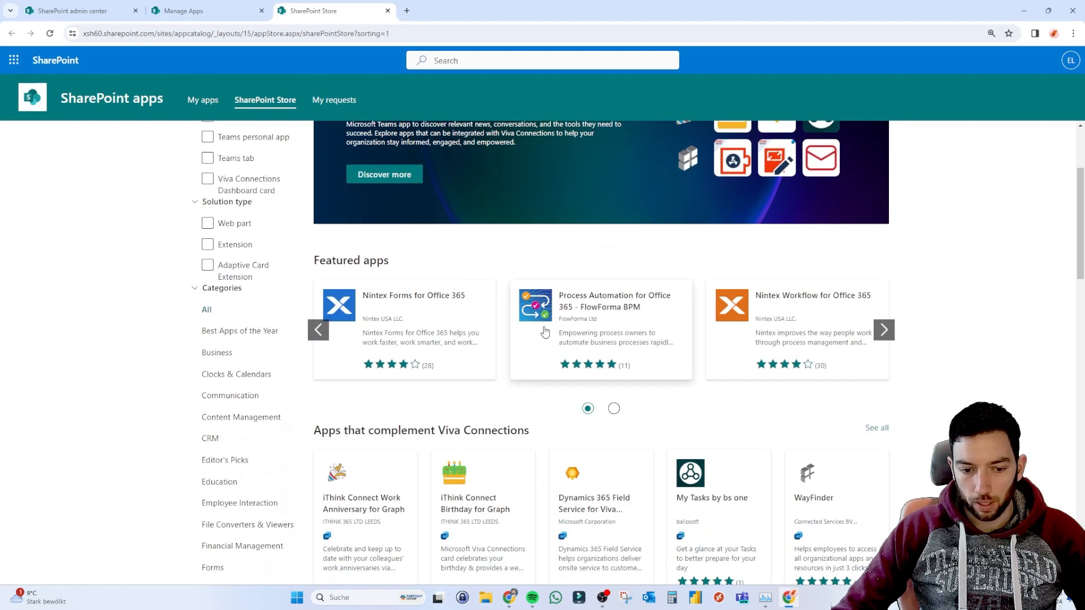
scroll(544, 332, up, 3)
click(816, 165)
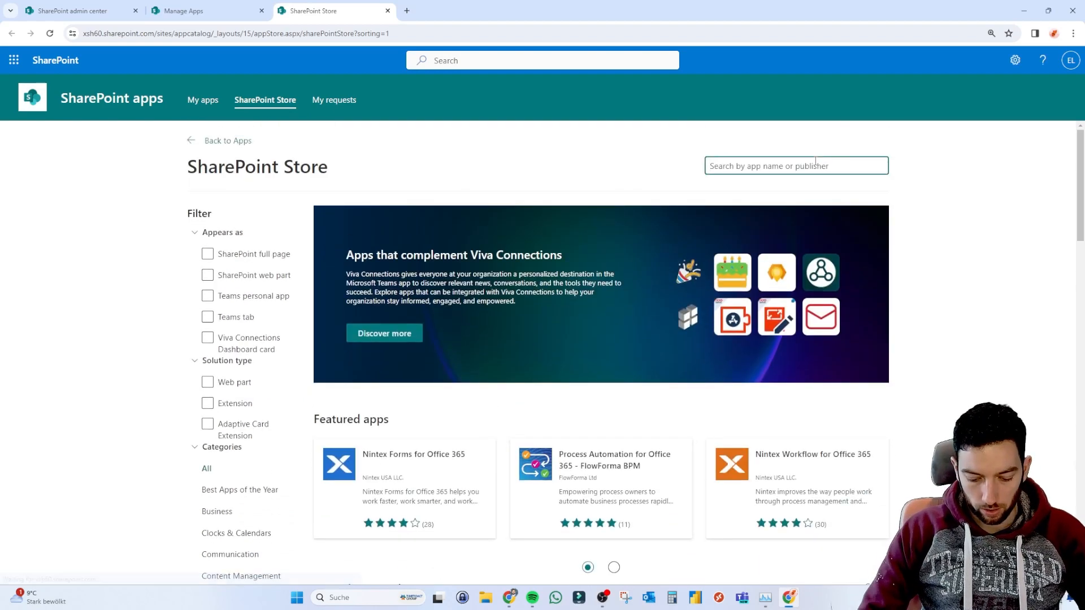
text(plumsail)
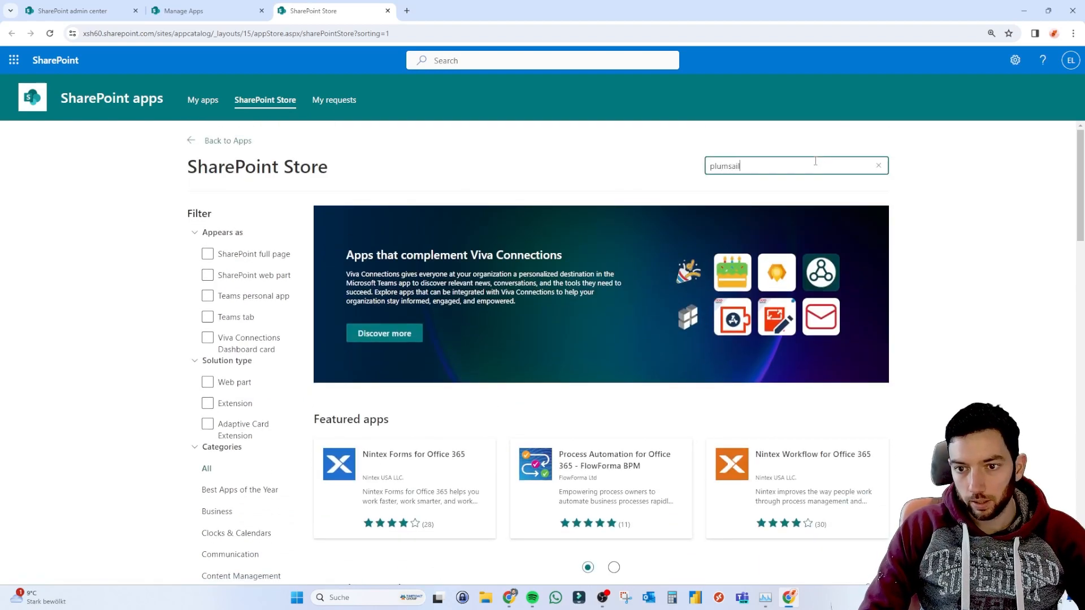
key(Return)
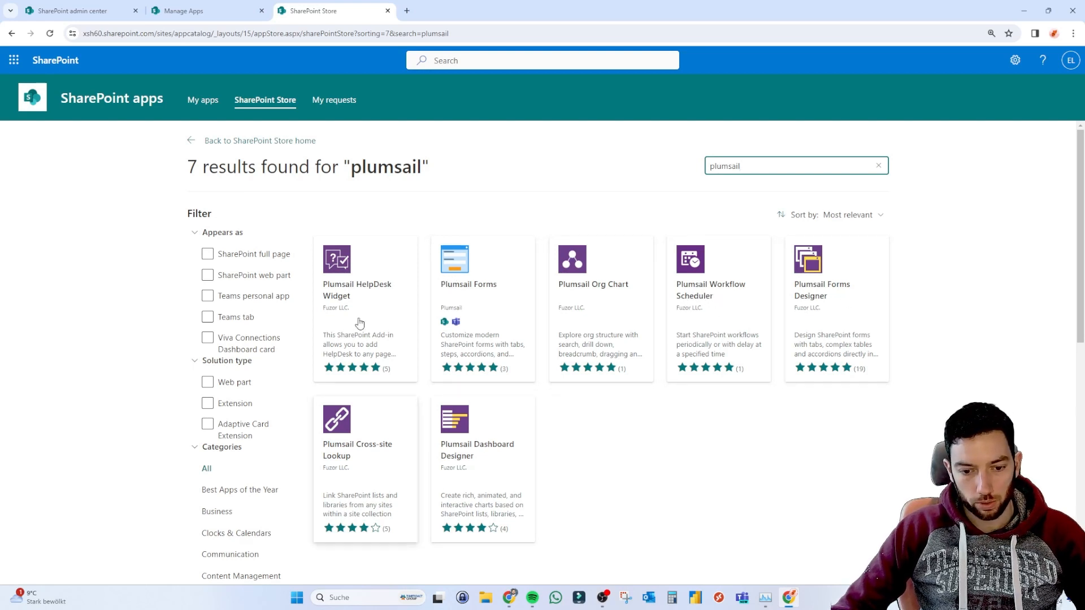
click(470, 281)
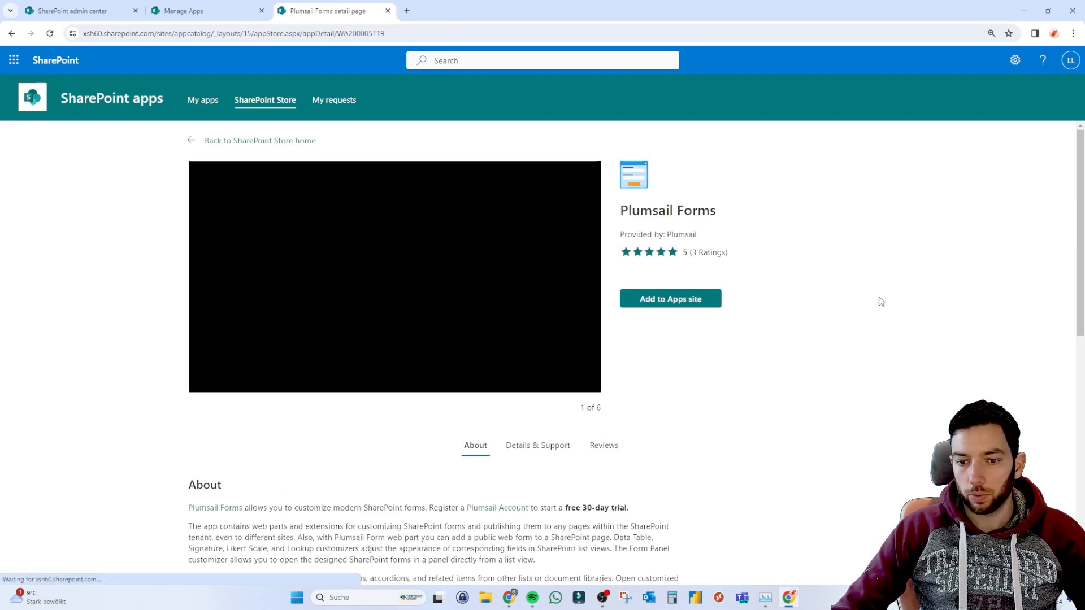
Add Plumsail Forms to the Apps site with 'Enable this app and add it to all sites'.
click(690, 300)
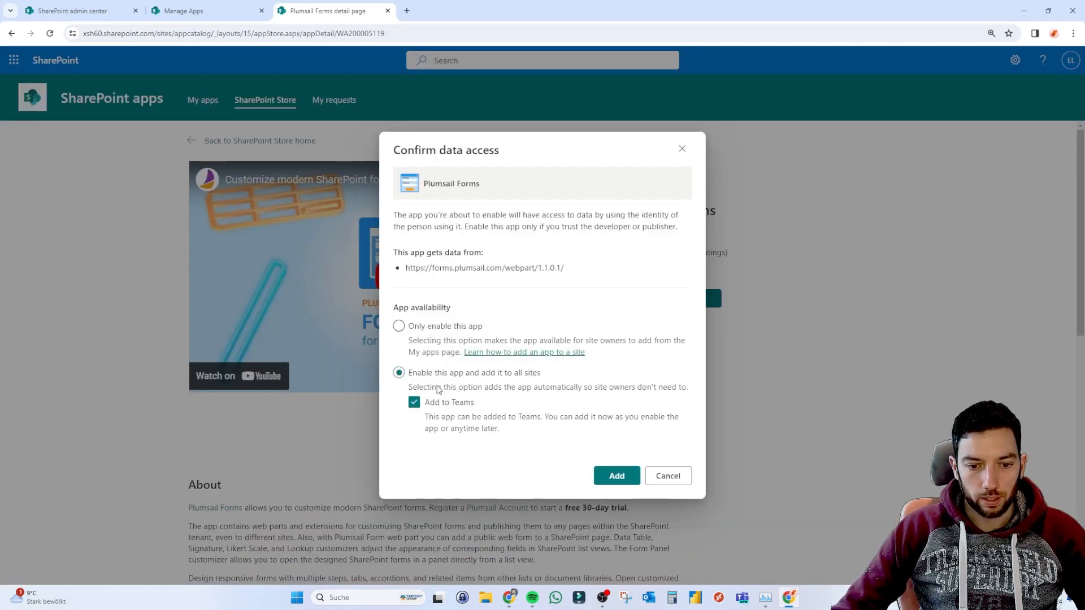
drag(393, 150, 504, 151)
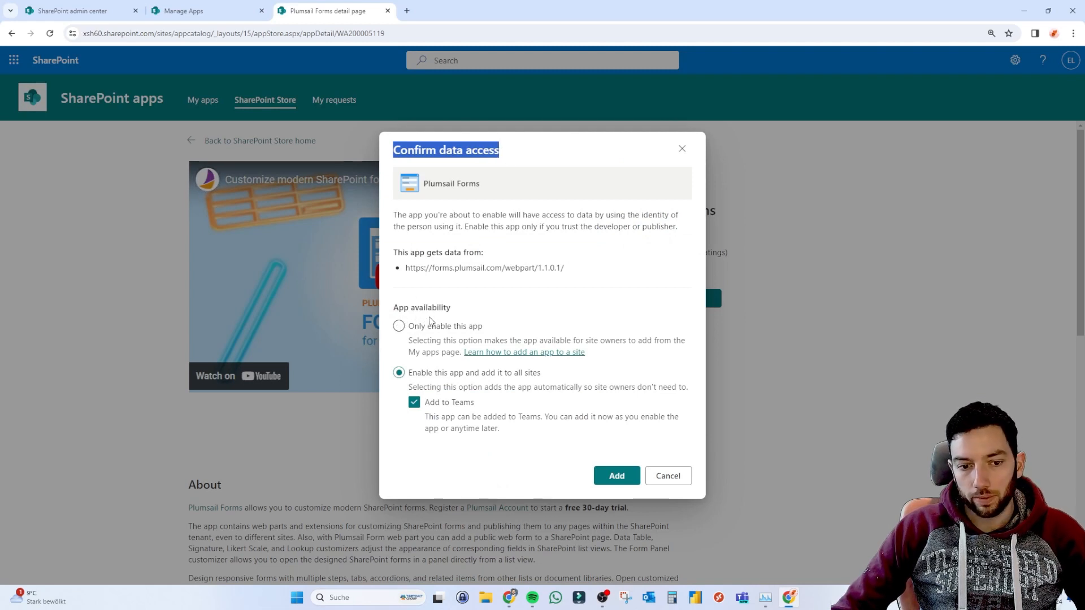
click(435, 408)
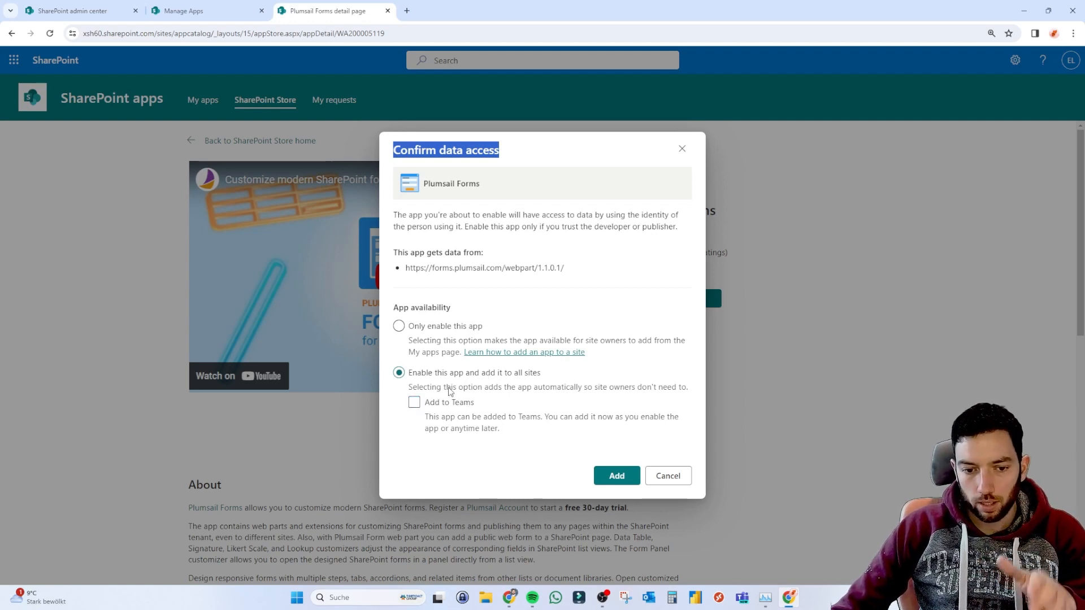
click(418, 402)
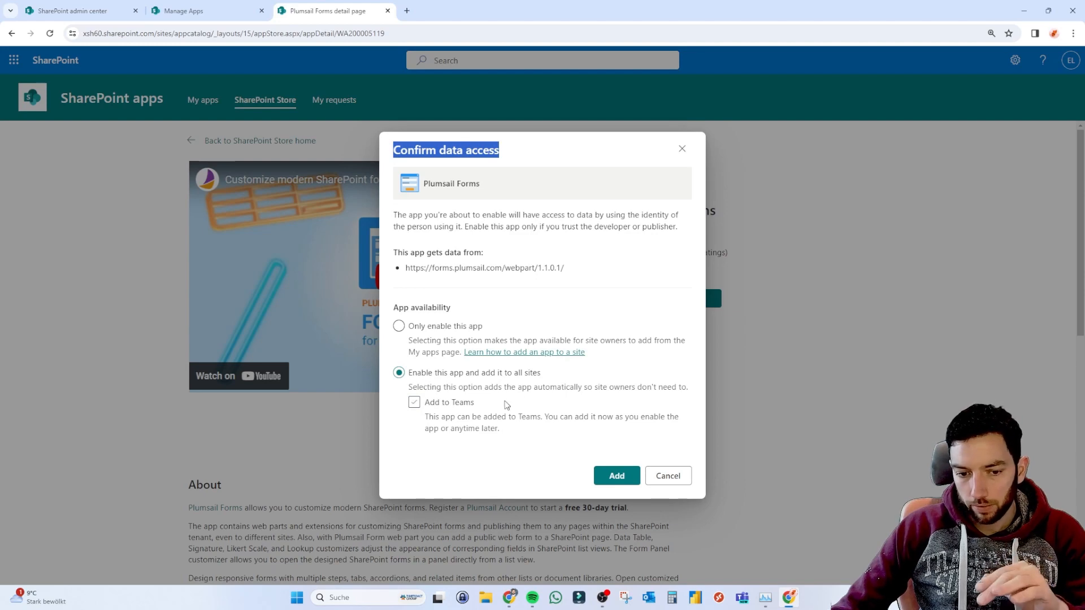
click(618, 477)
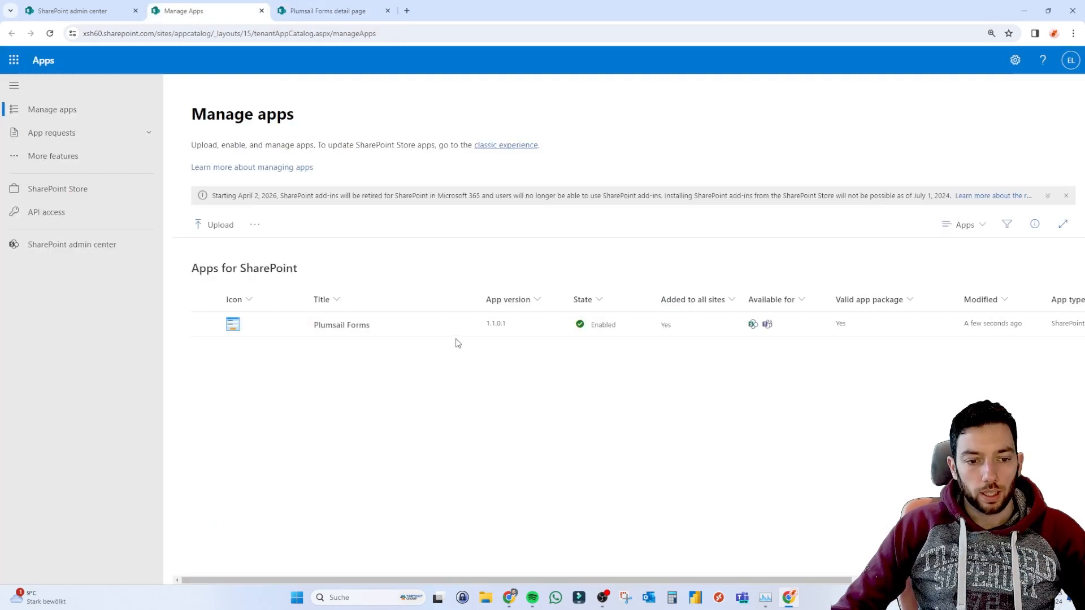
Check the Manage apps list, then bring the Plumsail Account window to the front.
scroll(483, 339, right, 5)
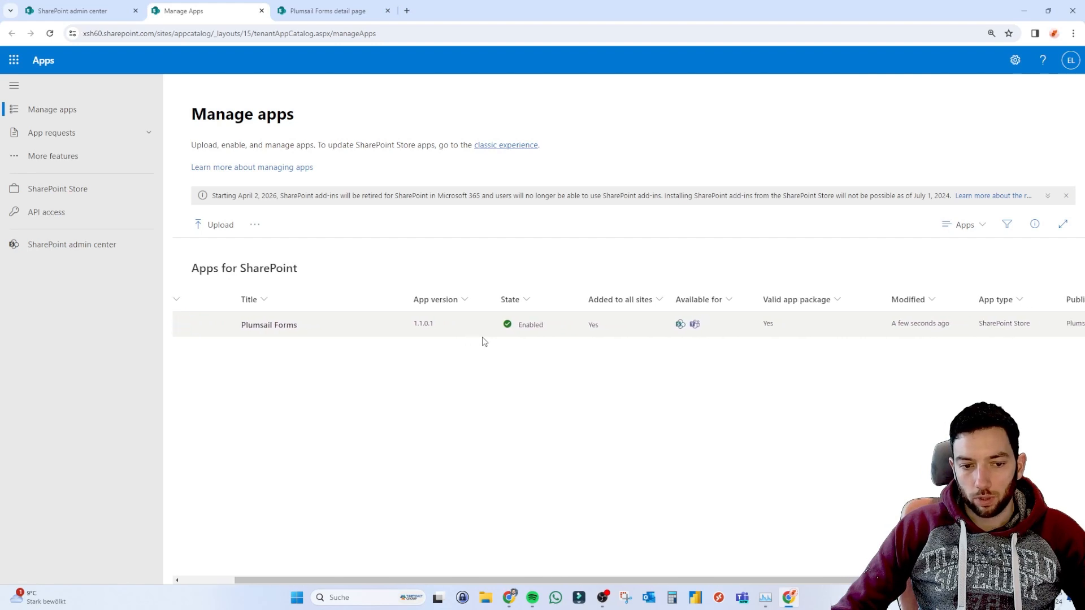
scroll(483, 339, left, 4)
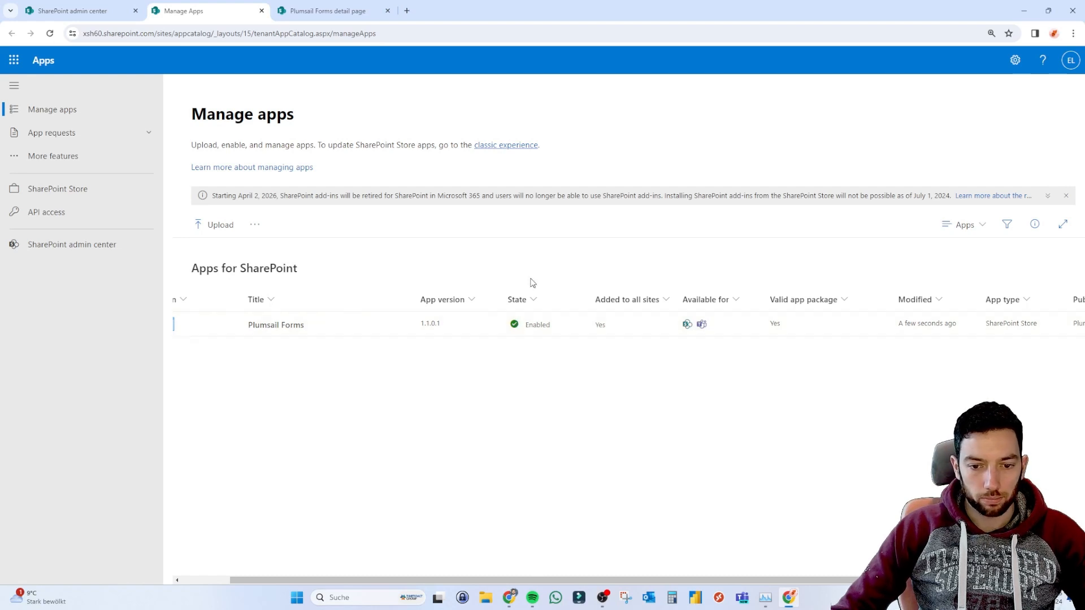
scroll(468, 383, left, 2)
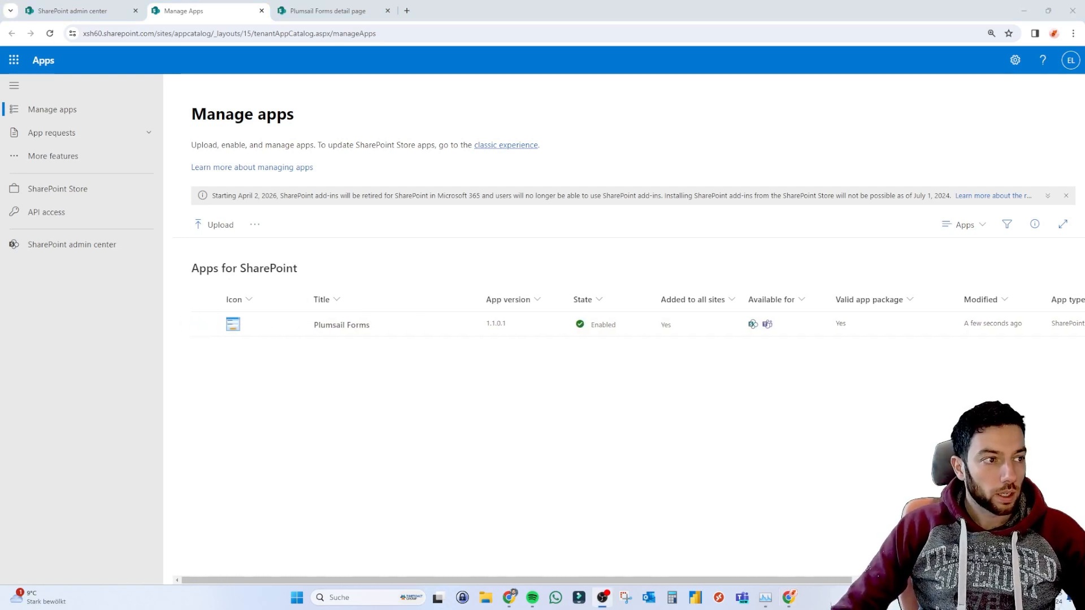
drag(0, 62, 703, 0)
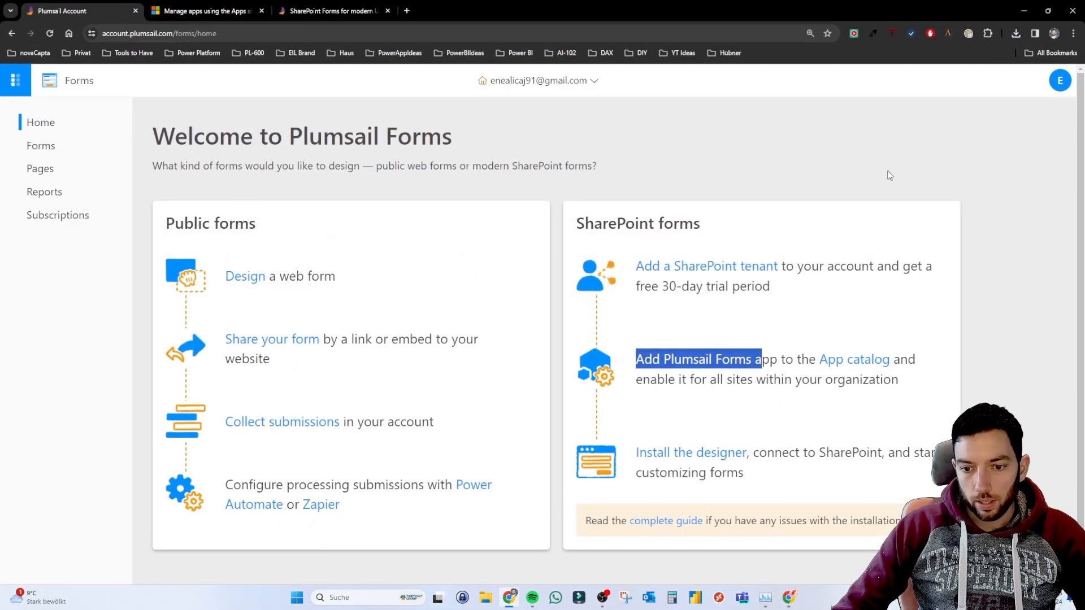
Highlight the setup steps: add the Plumsail Forms app, enable it for all sites, connect the designer.
click(725, 159)
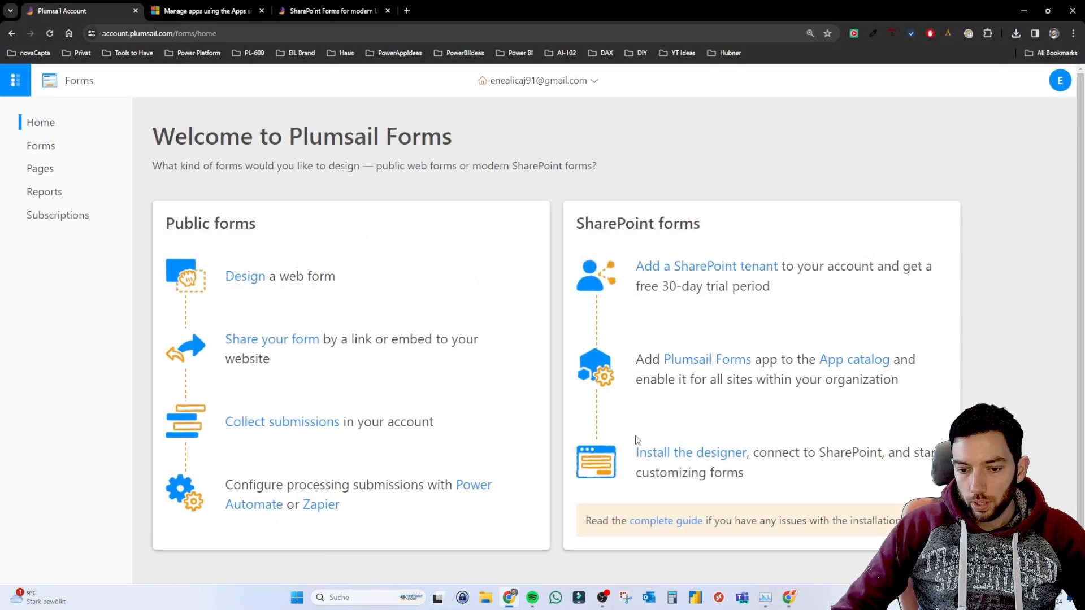
drag(631, 363, 787, 358)
click(808, 354)
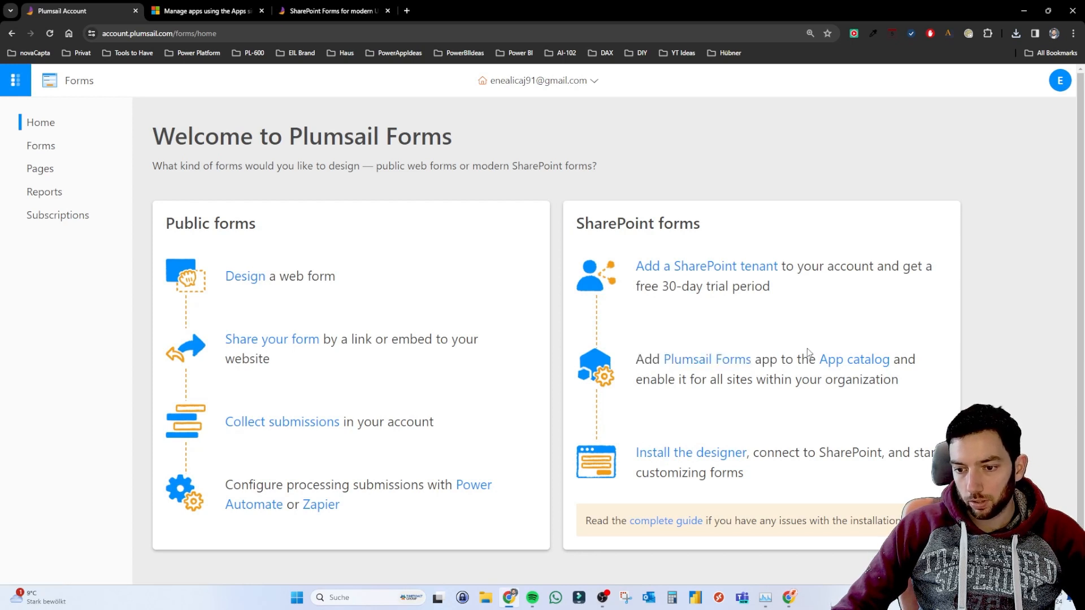
drag(639, 385, 911, 386)
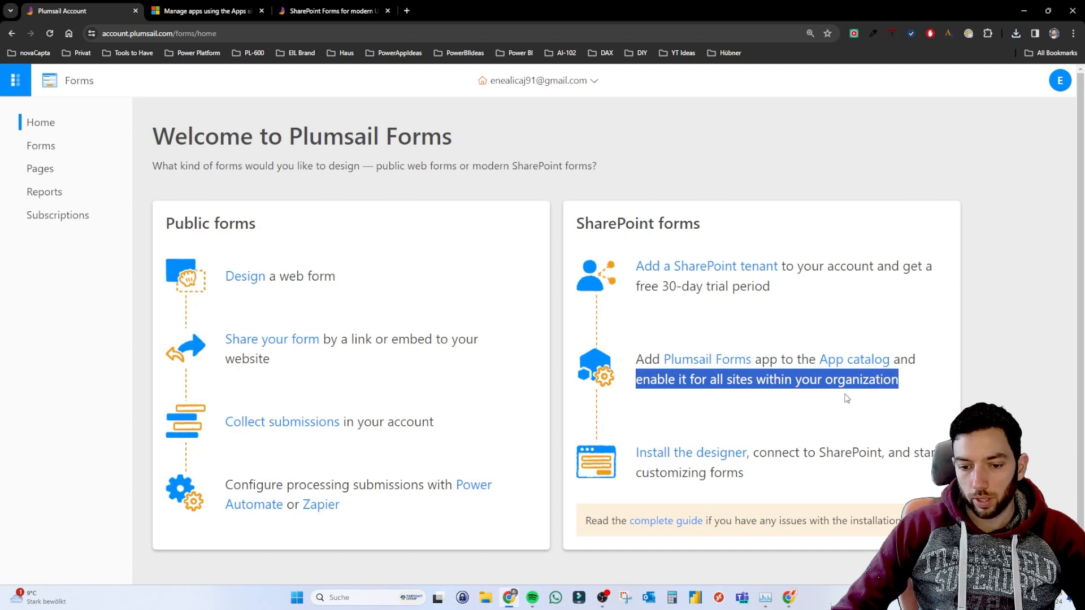
click(789, 406)
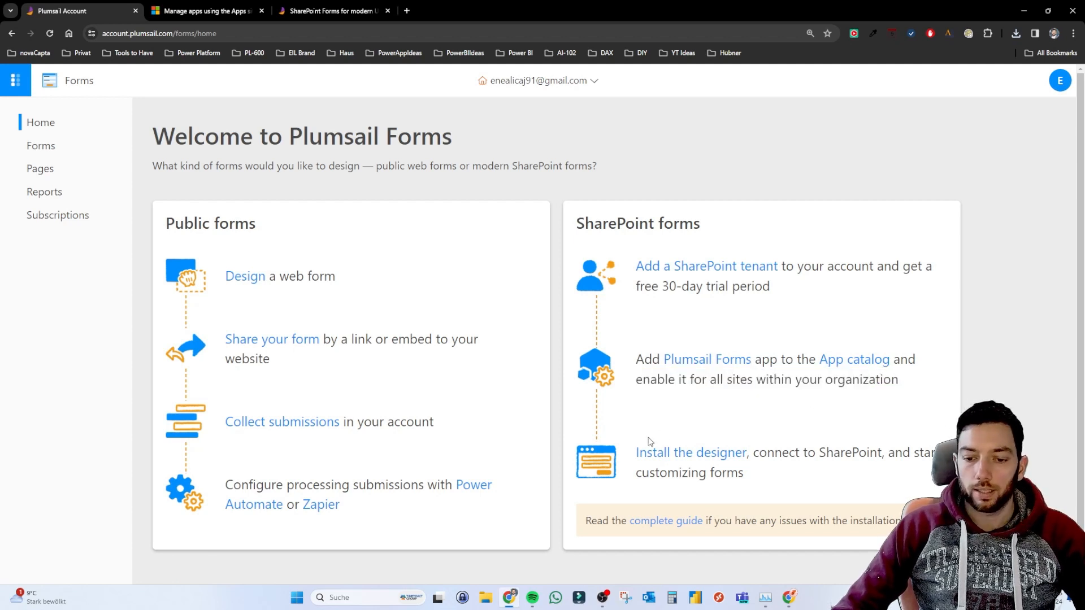
drag(800, 454, 897, 459)
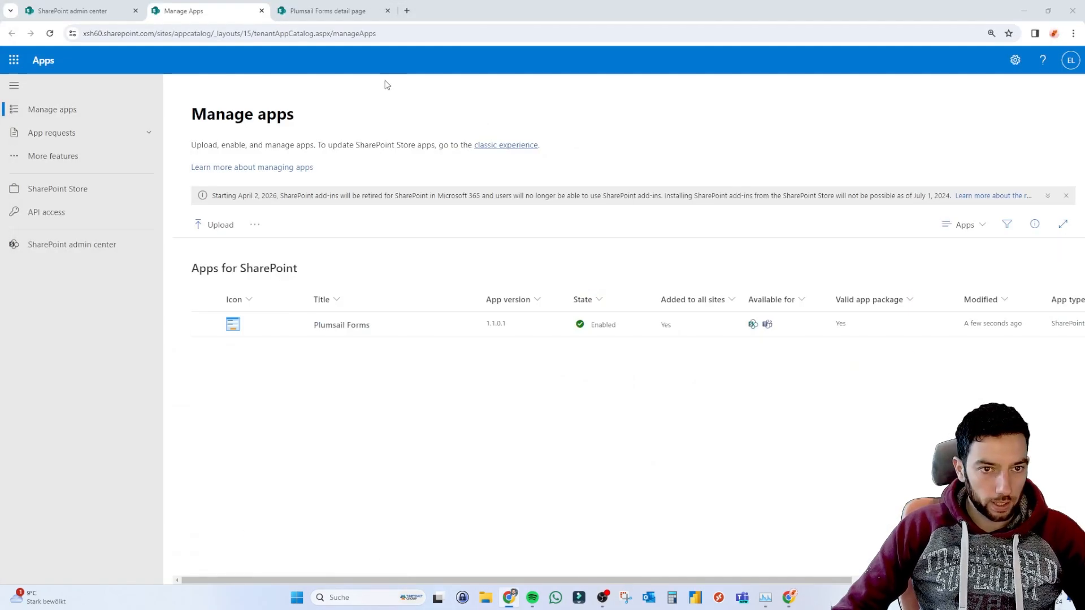
Download and run the designer setup.exe from forms.plumsail.com, then open the ProjetManagement site.
click(407, 10)
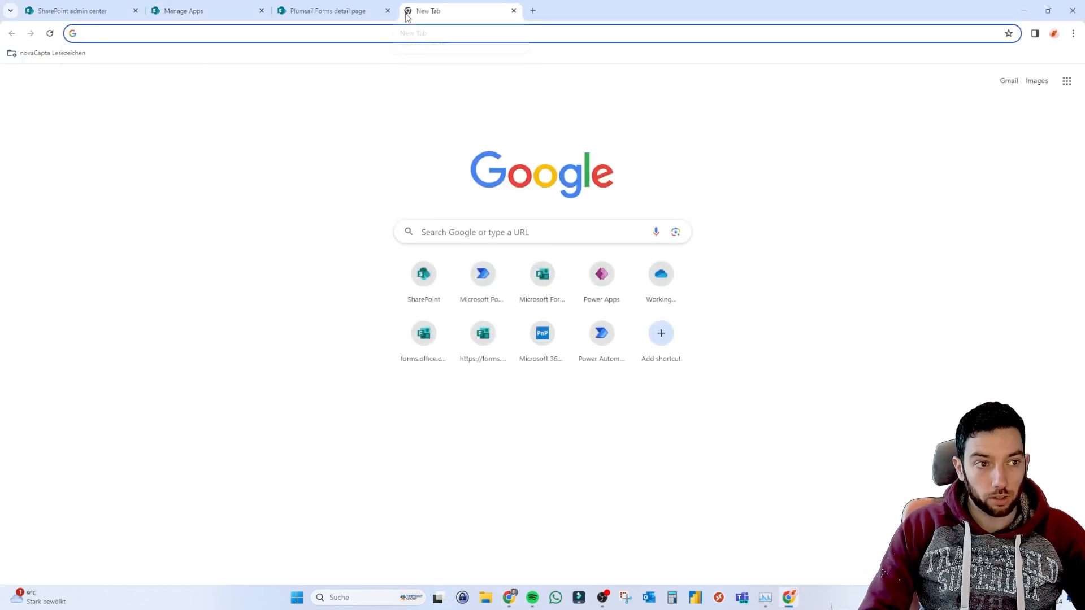
text(https://forms.plumsail.com/designer-sp/setup.exe)
key(Return)
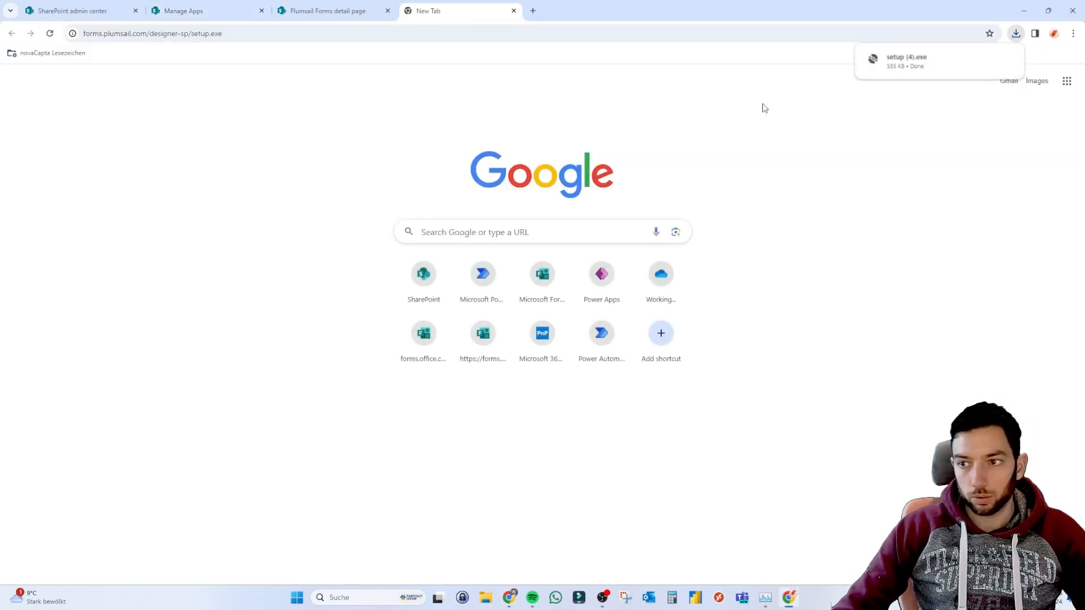
click(934, 65)
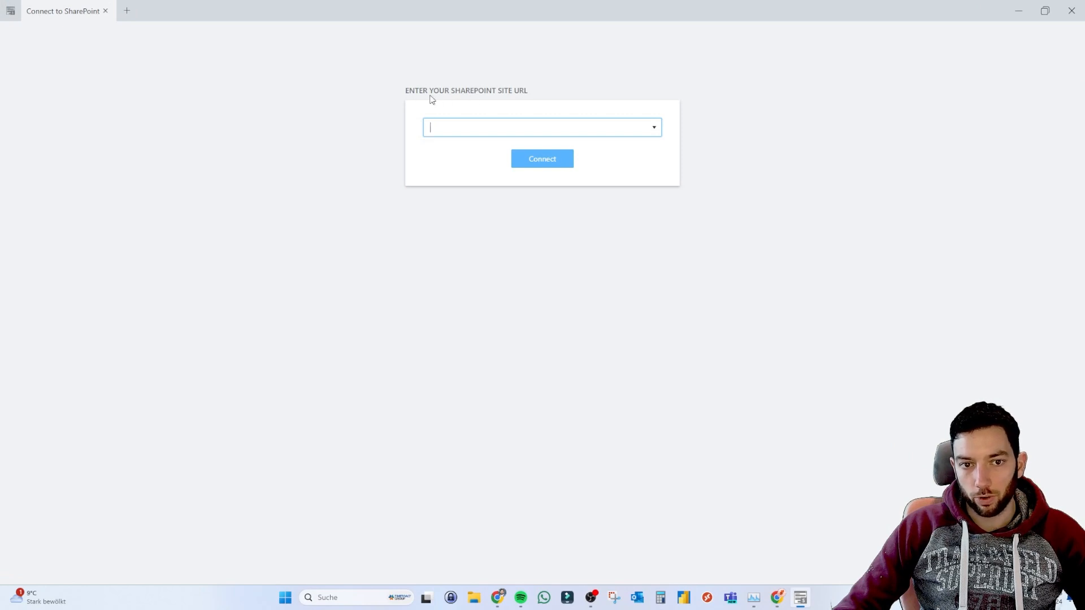
drag(533, 11, 662, 227)
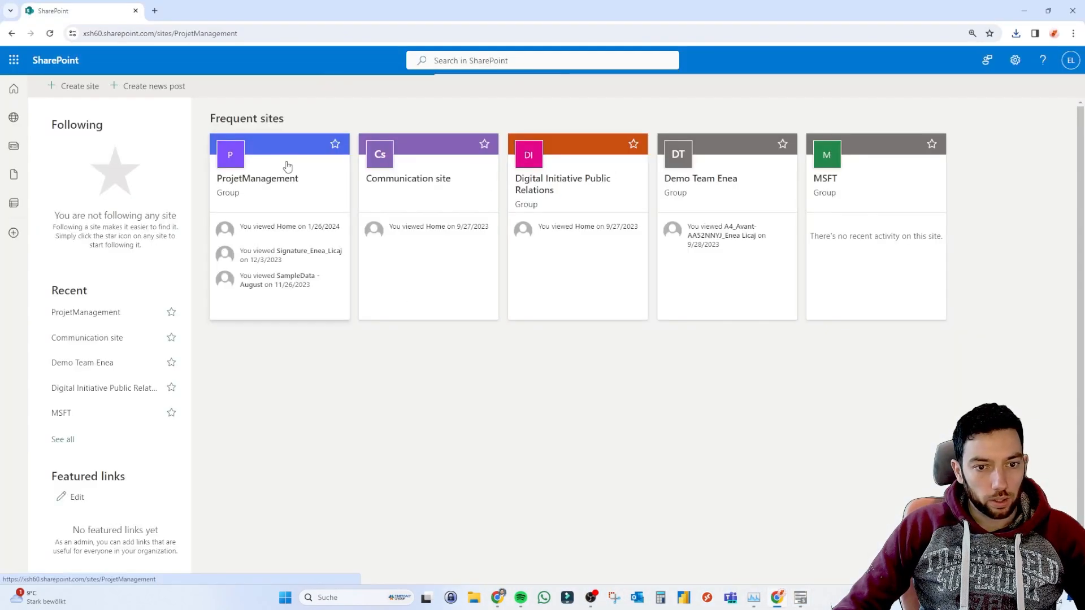
click(286, 165)
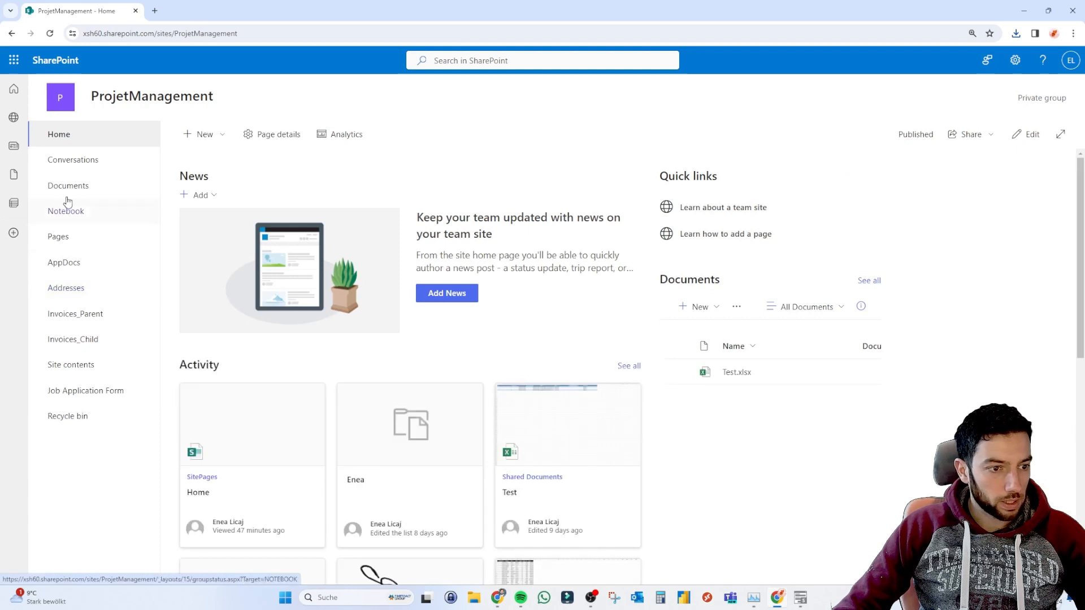
Open the Job Application Form list and scroll right through its columns.
click(96, 391)
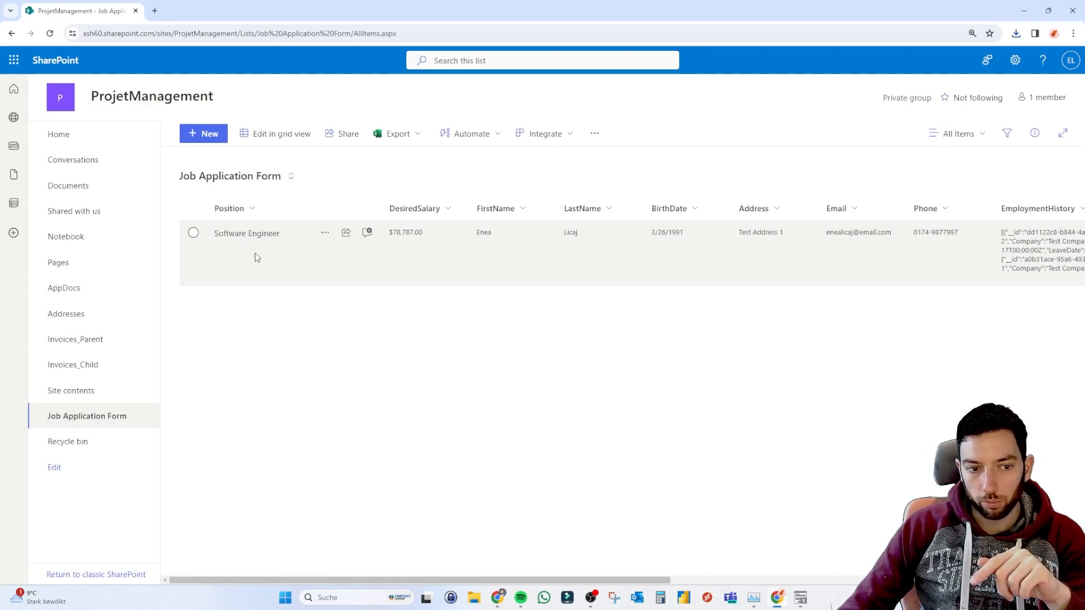
scroll(661, 285, right, 10)
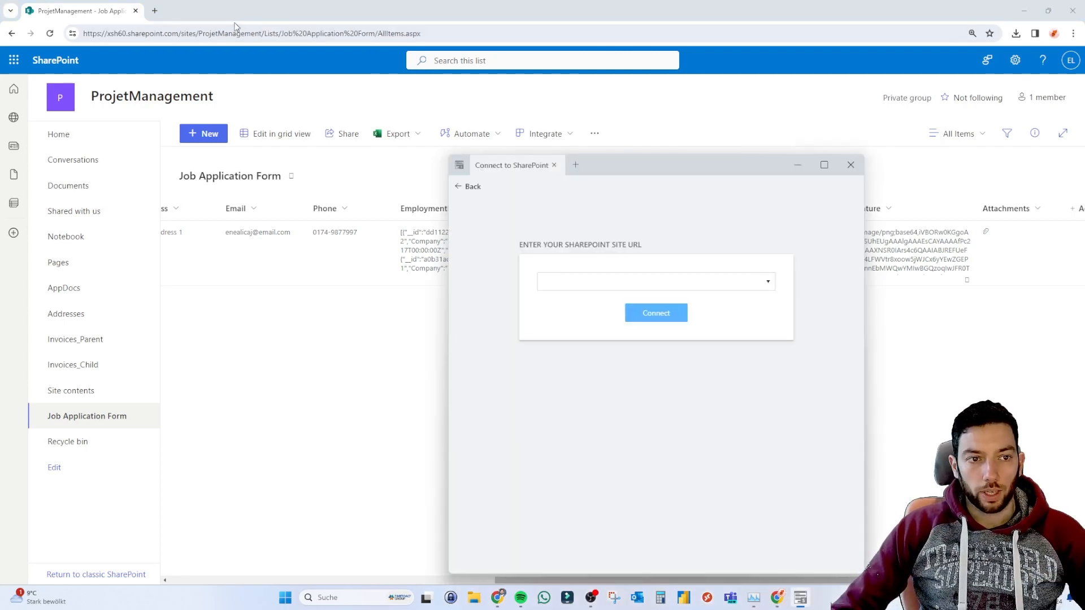
Copy the ProjetManagement site URL from Chrome and connect the designer to it.
click(237, 30)
click(256, 36)
drag(262, 34, 83, 33)
key(ctrl+c)
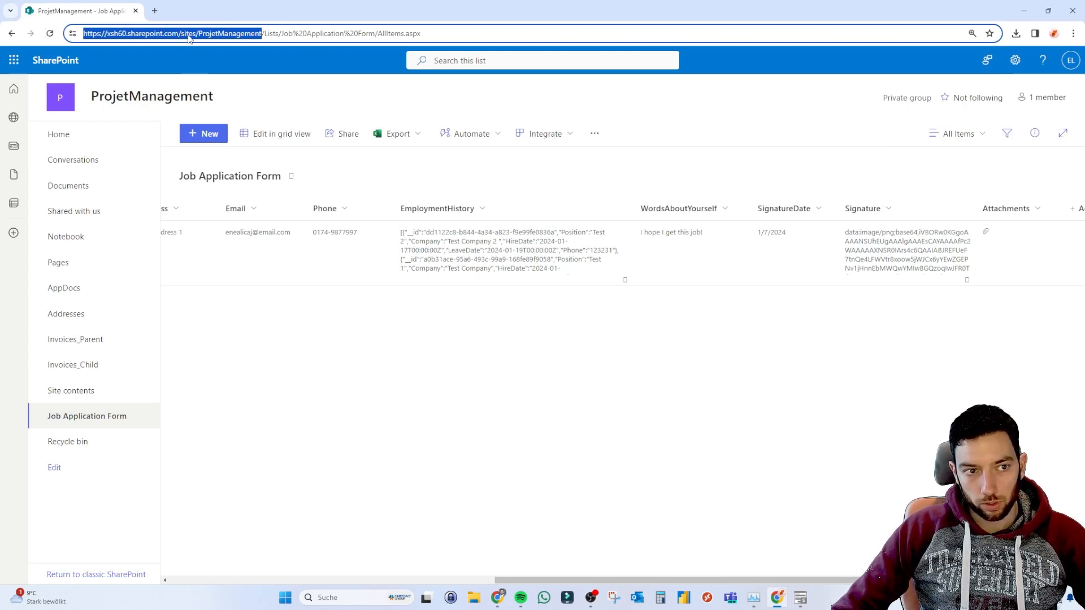
key(alt+Tab)
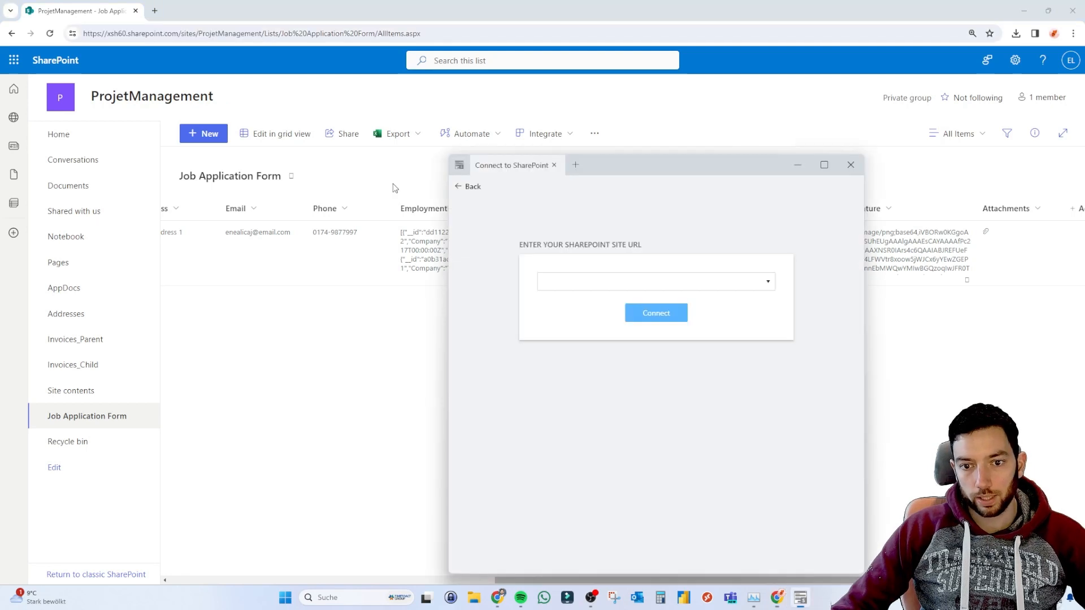
click(607, 277)
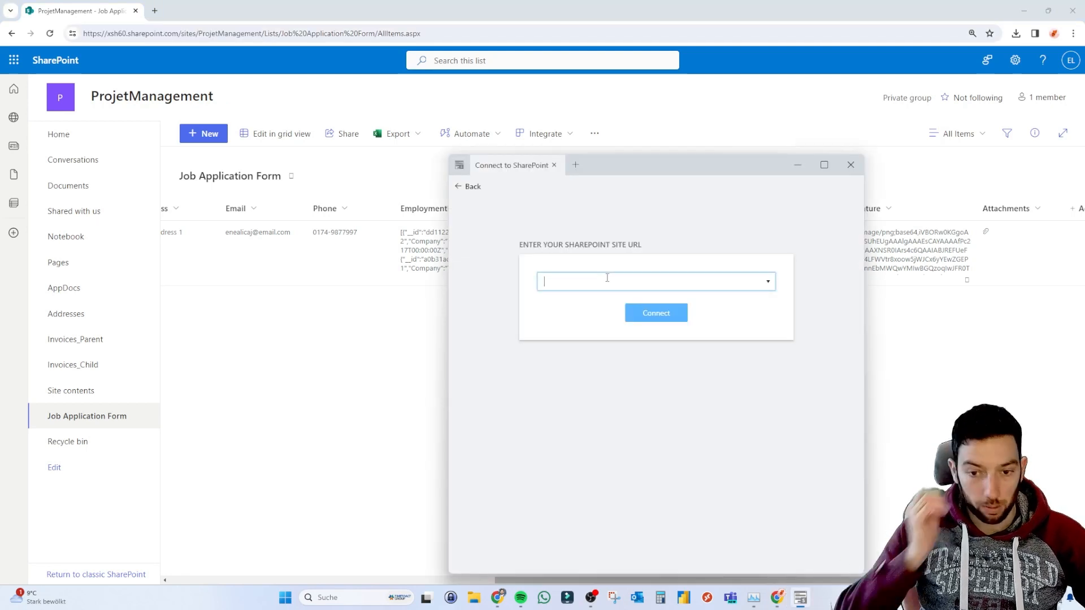
key(ctrl+v)
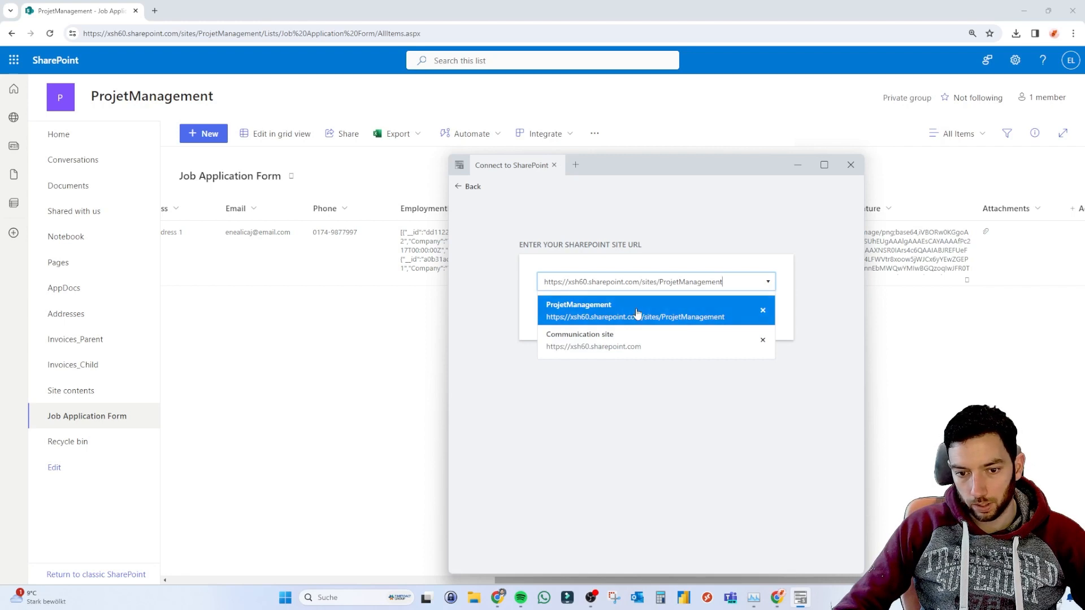
click(637, 312)
click(644, 313)
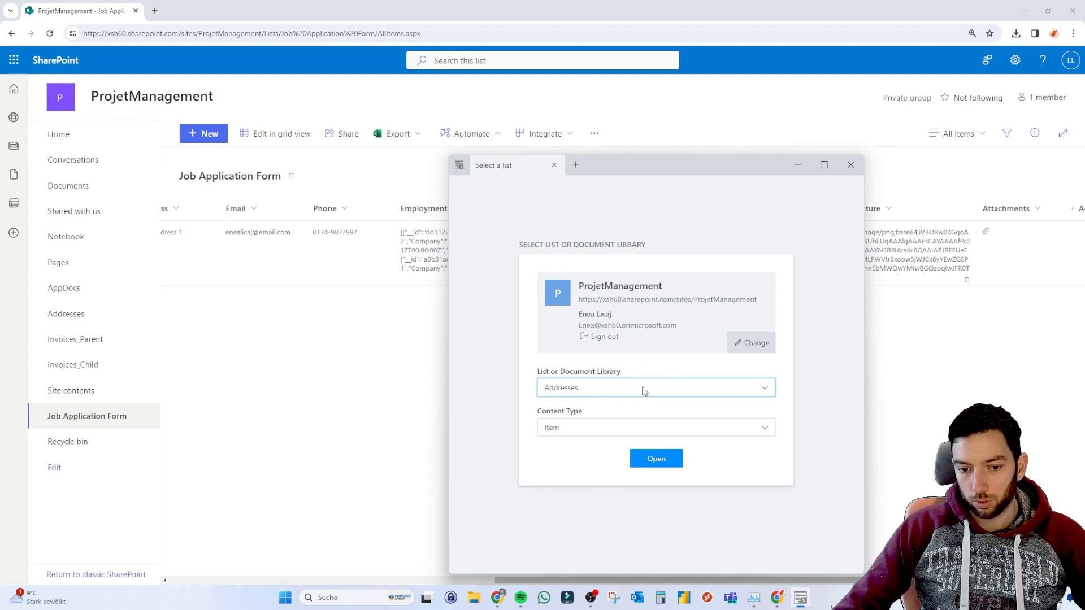
Open the designer for the Job Application Form list's Item content type, dismissing the trial notice.
click(622, 386)
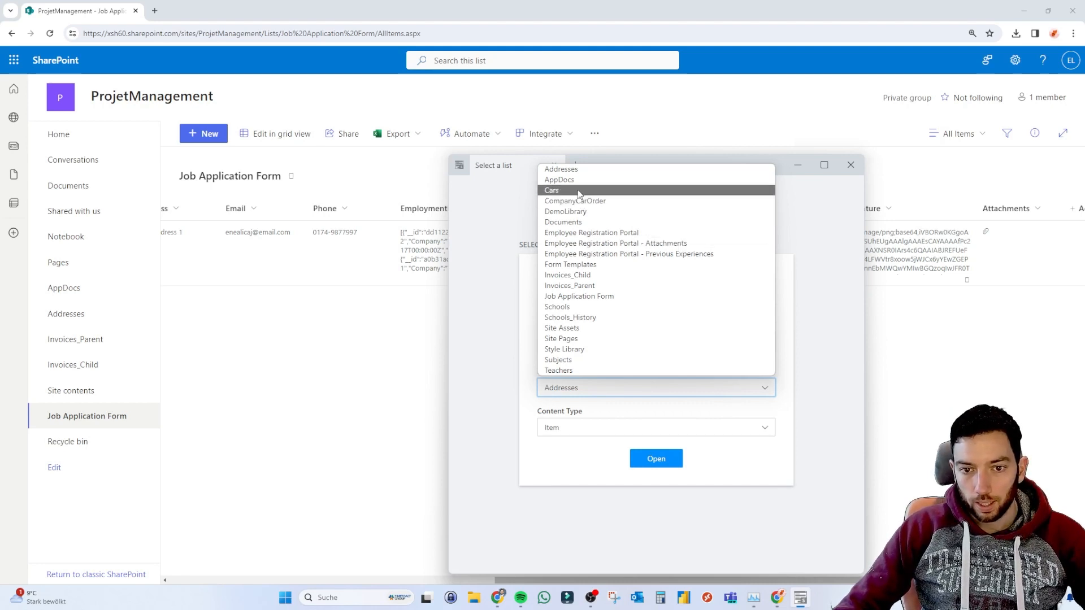
click(585, 297)
click(618, 428)
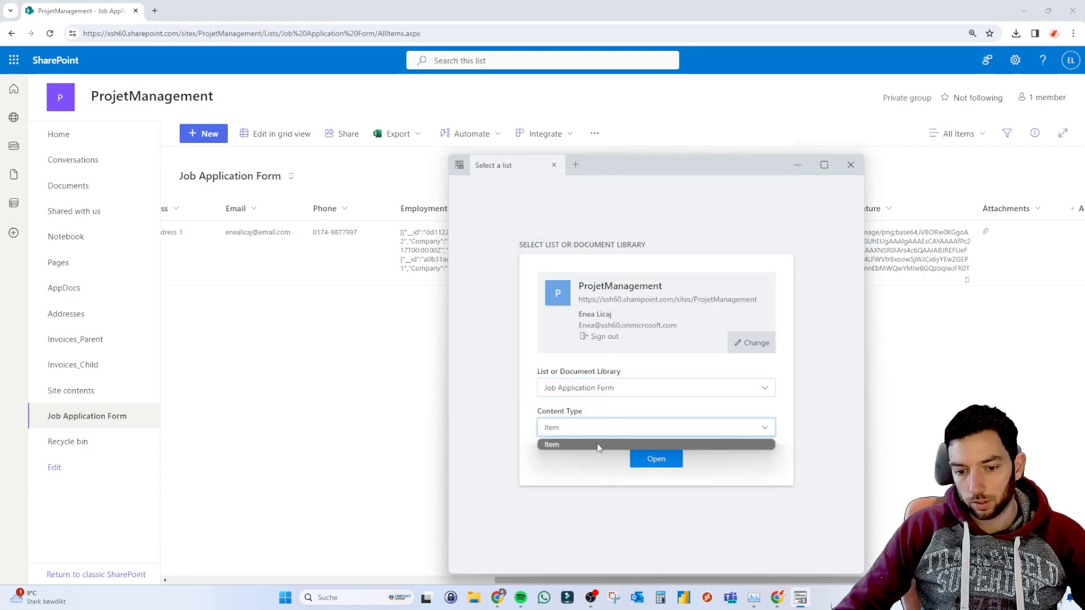
click(599, 446)
click(592, 431)
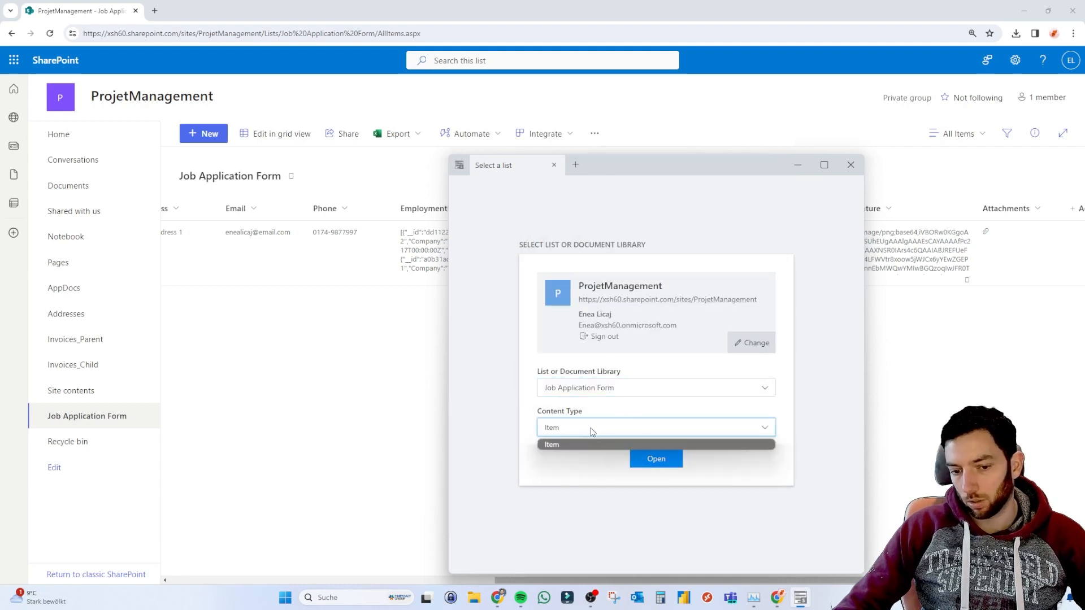
click(592, 431)
click(655, 462)
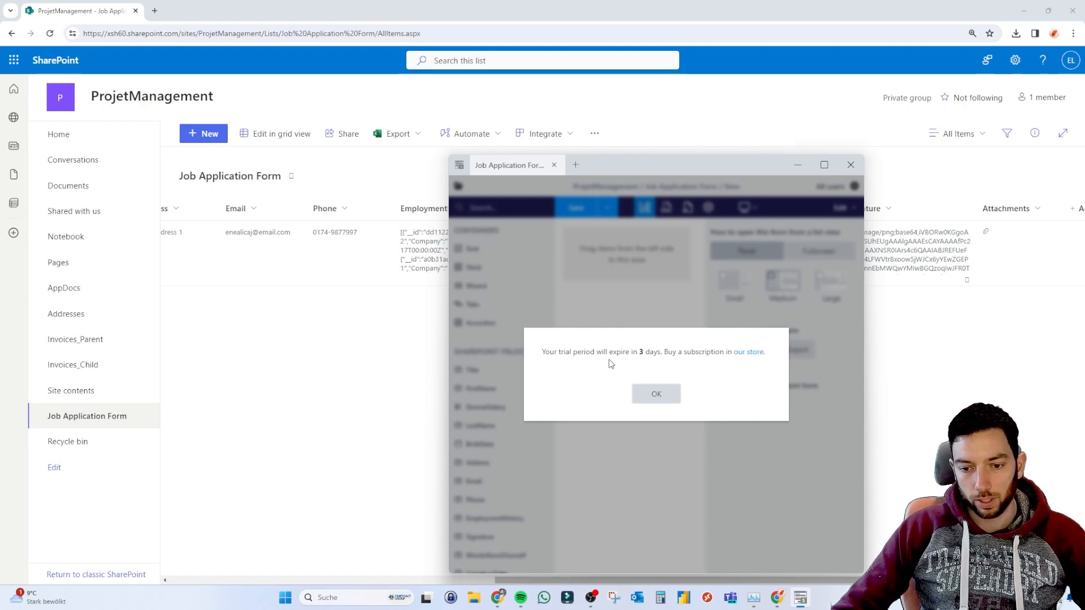
click(669, 400)
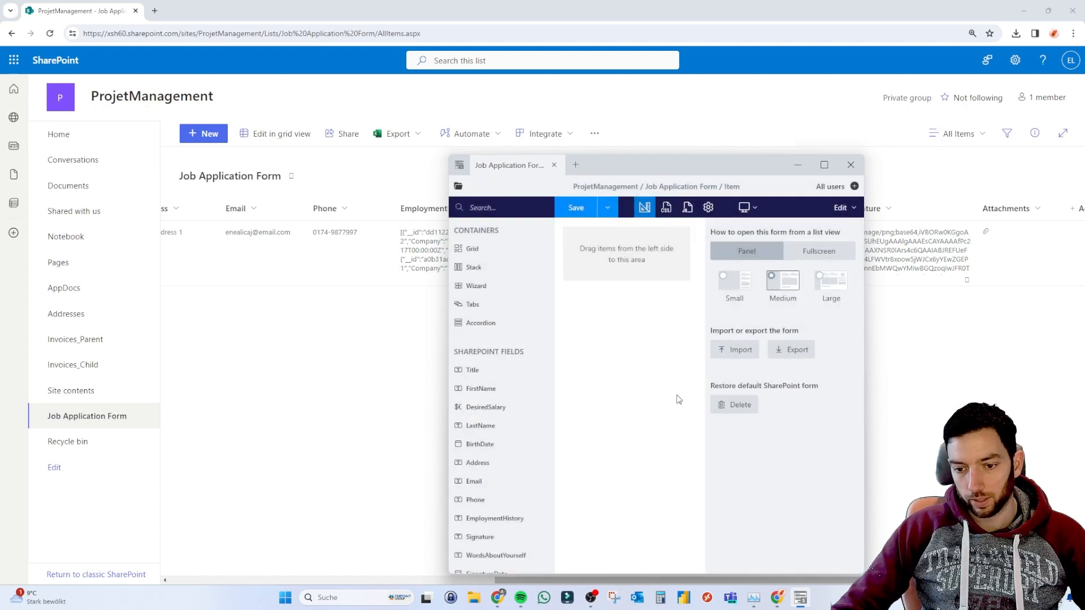
click(823, 169)
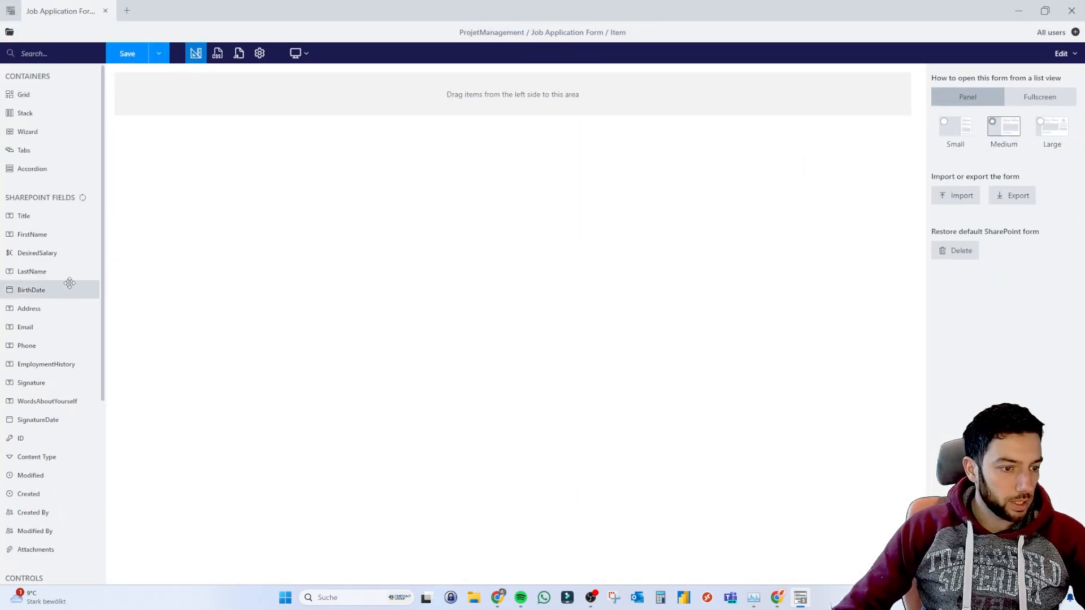
scroll(69, 286, down, 4)
scroll(69, 282, down, 2)
scroll(45, 361, up, 8)
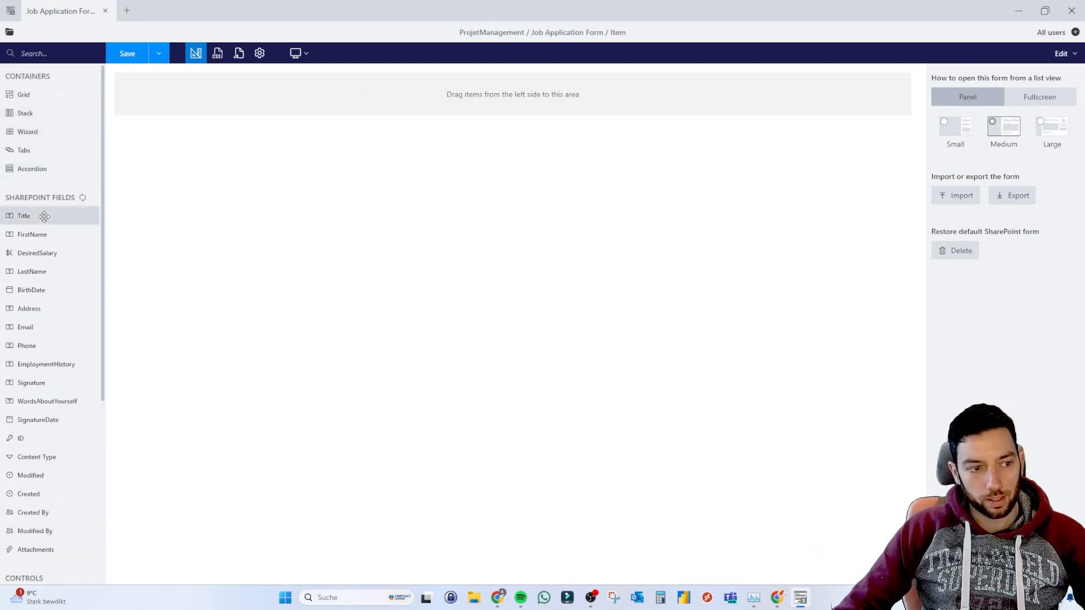
drag(342, 5, 754, 187)
scroll(315, 237, left, 5)
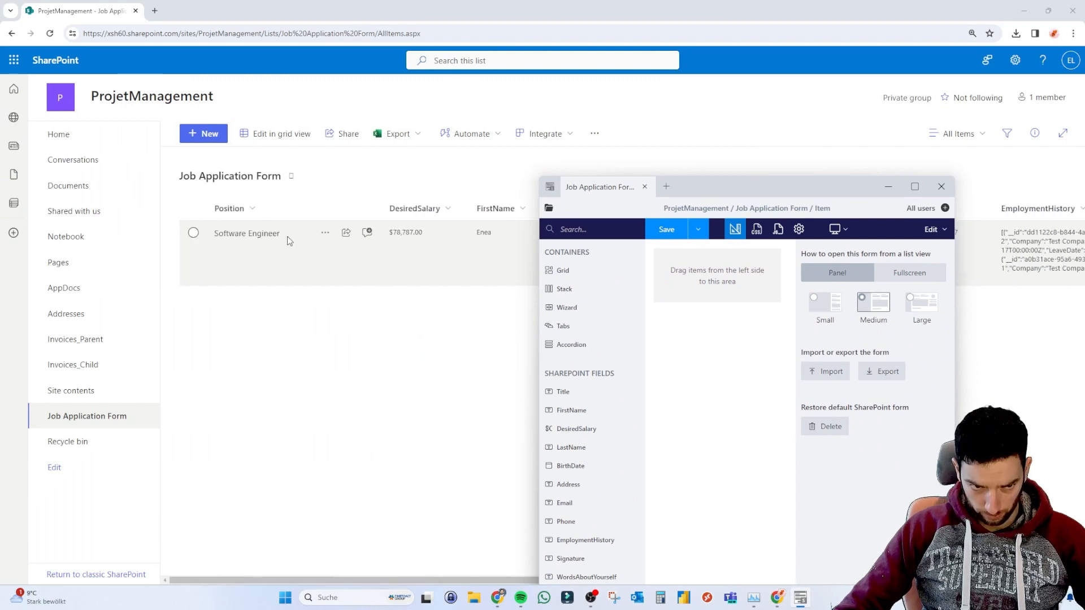
Filter the list's Position column to Software Engineer and select Title in the page address.
click(253, 211)
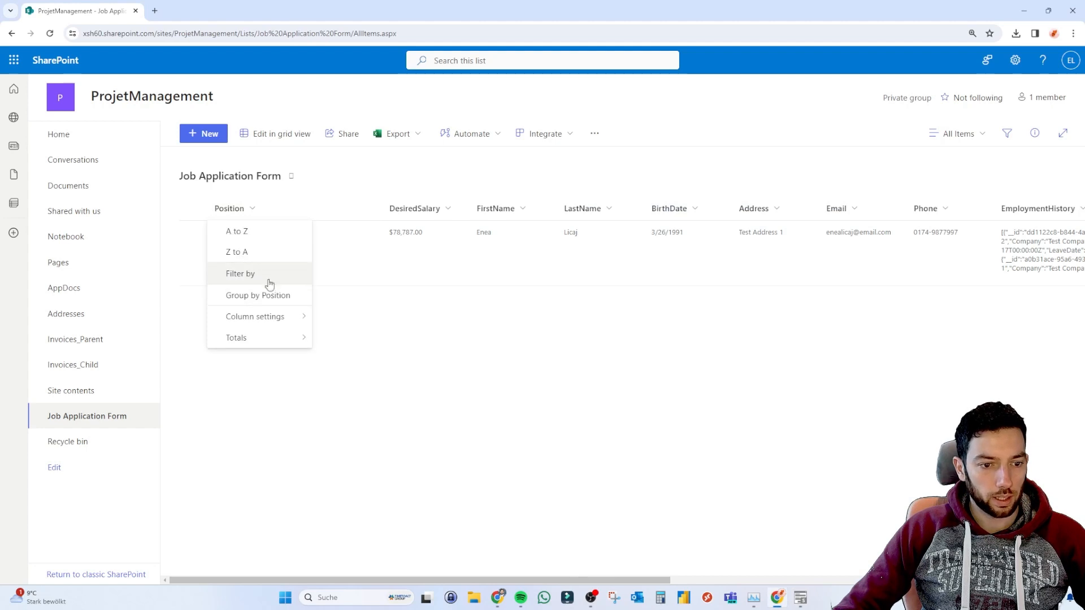
click(266, 273)
click(927, 131)
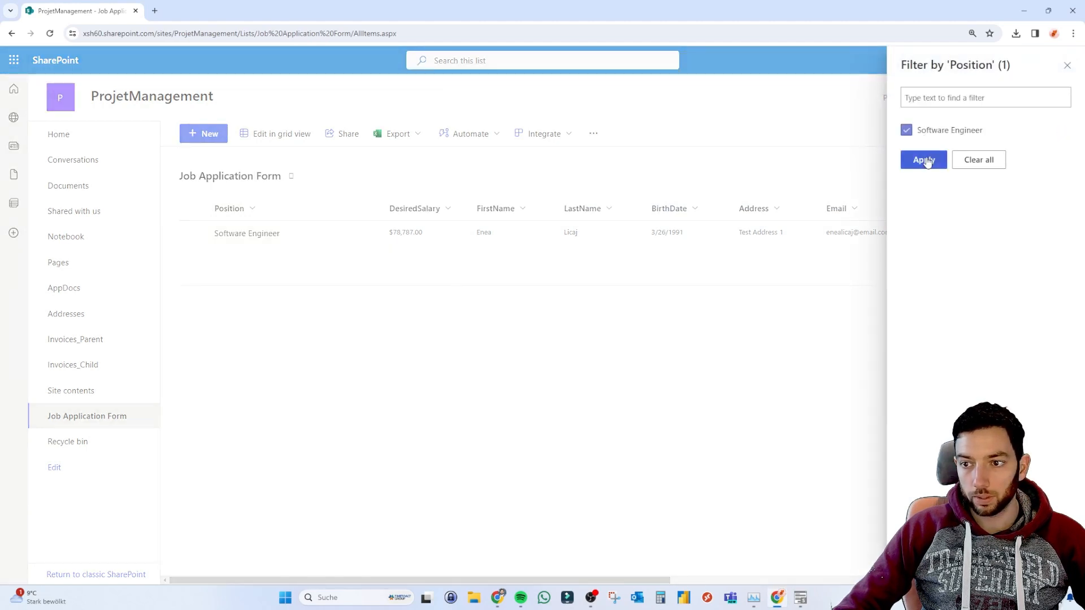
click(925, 160)
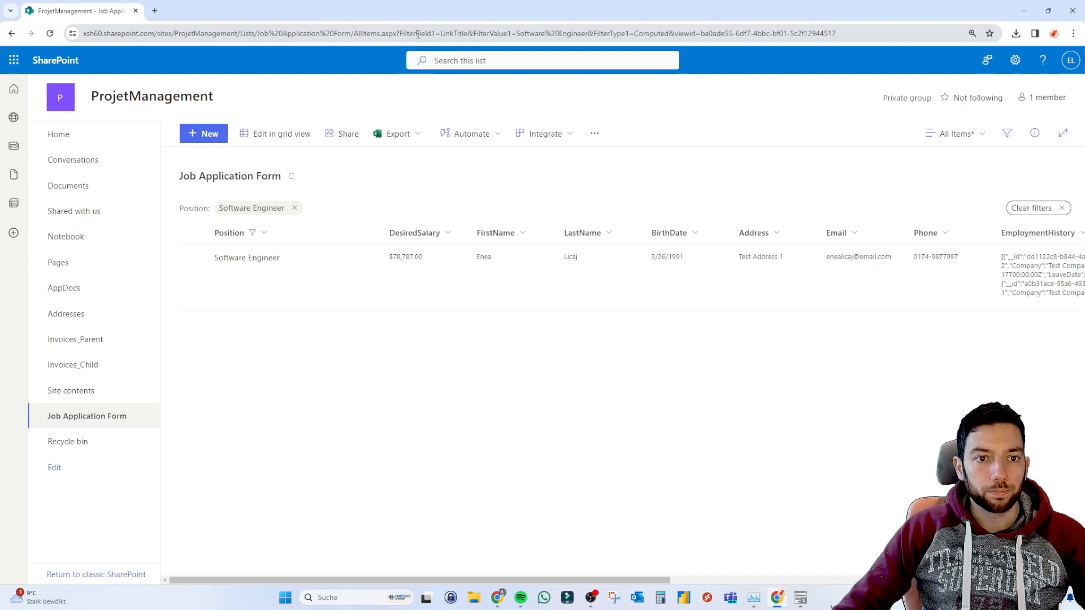
drag(452, 32, 469, 35)
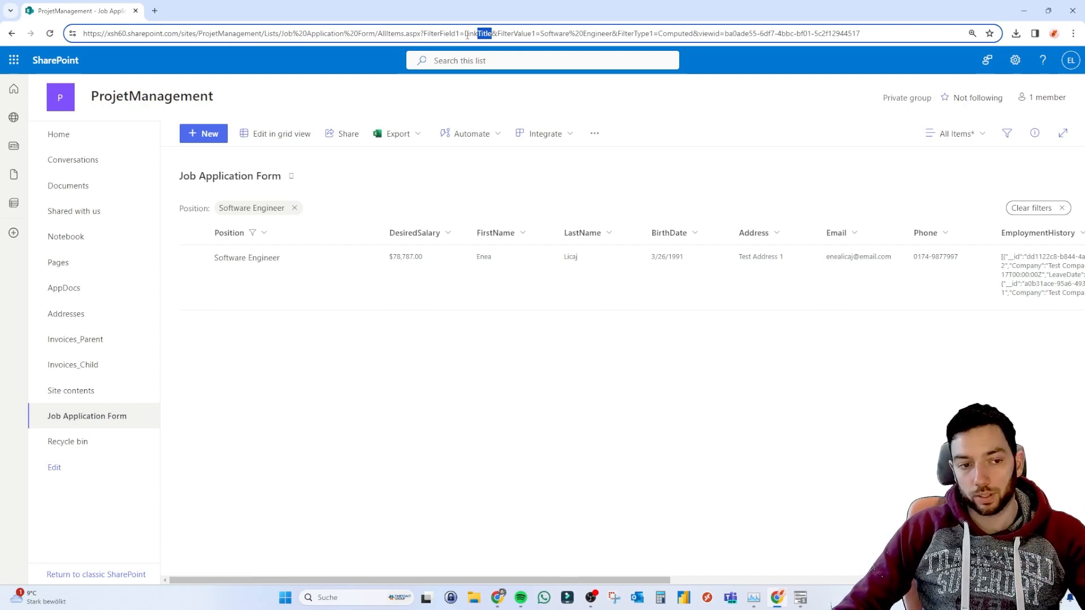
key(alt+Tab)
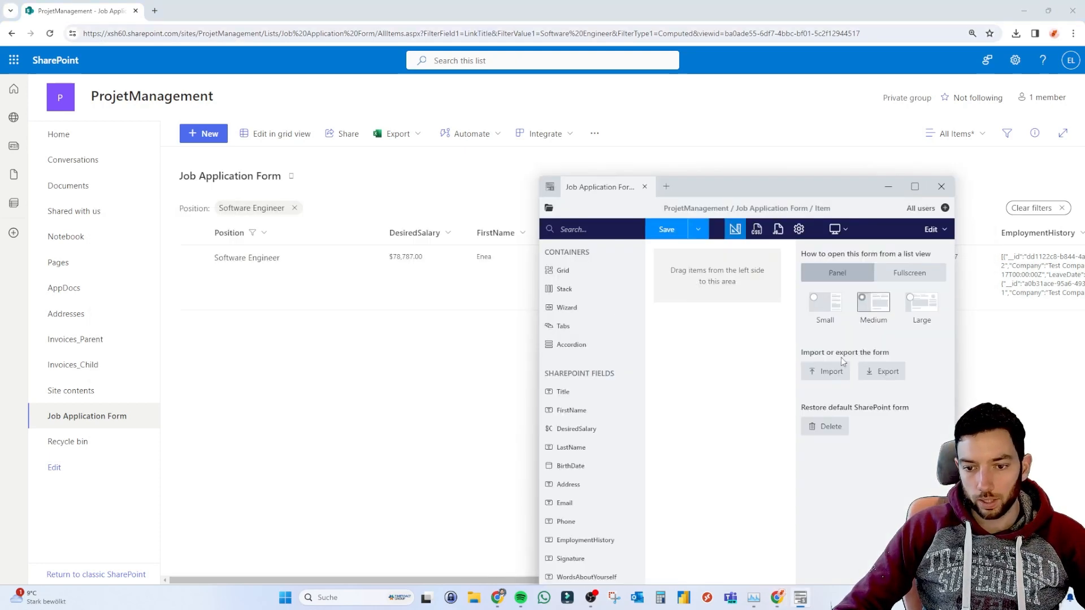
Maximize the designer window and drag the Title field onto the empty form.
click(478, 348)
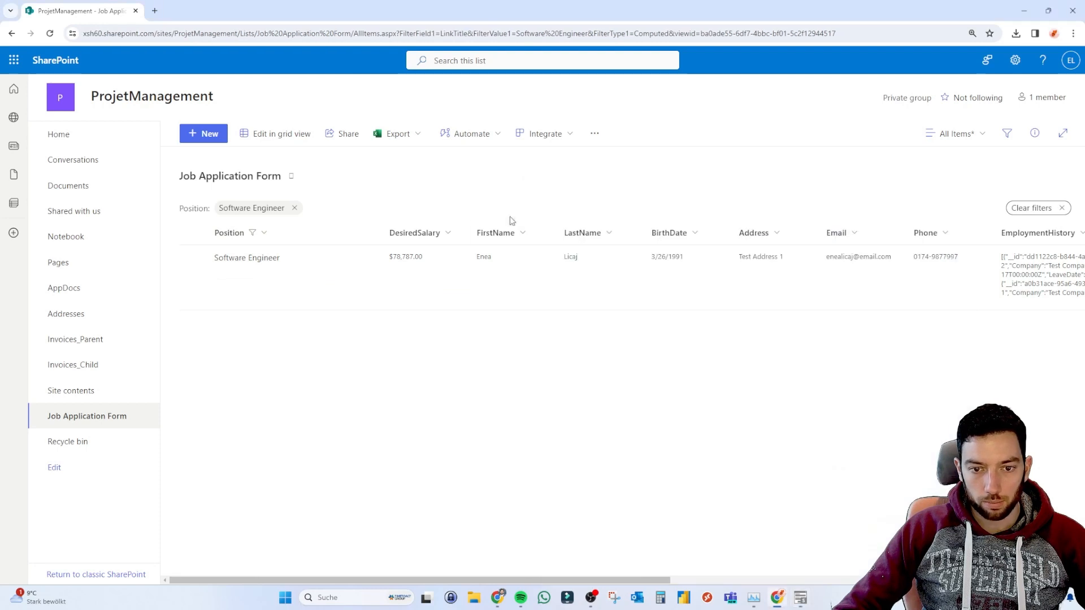
key(alt+Tab)
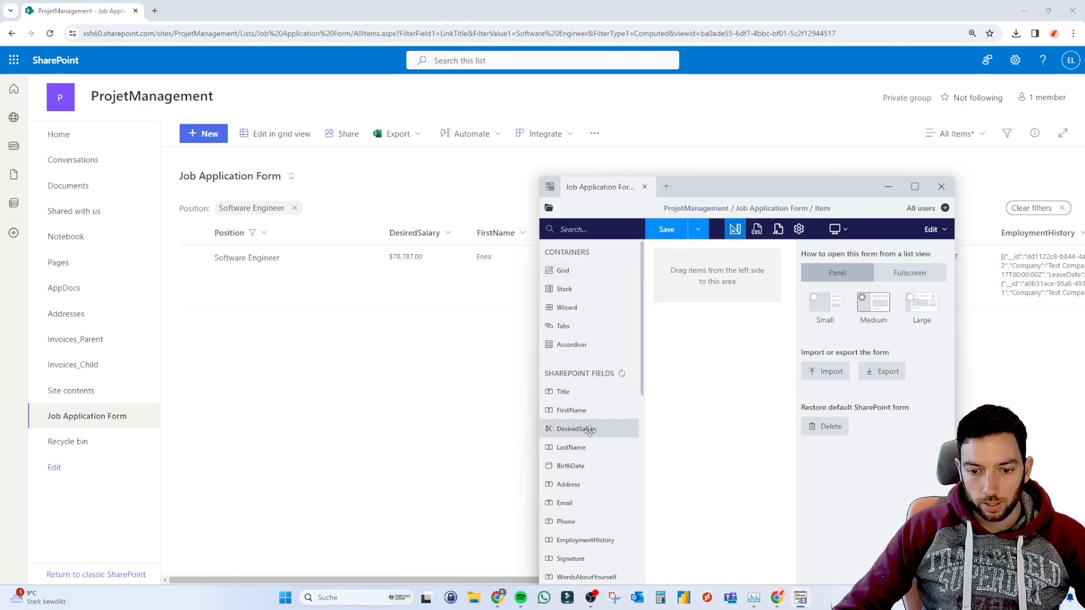
drag(734, 186, 827, 166)
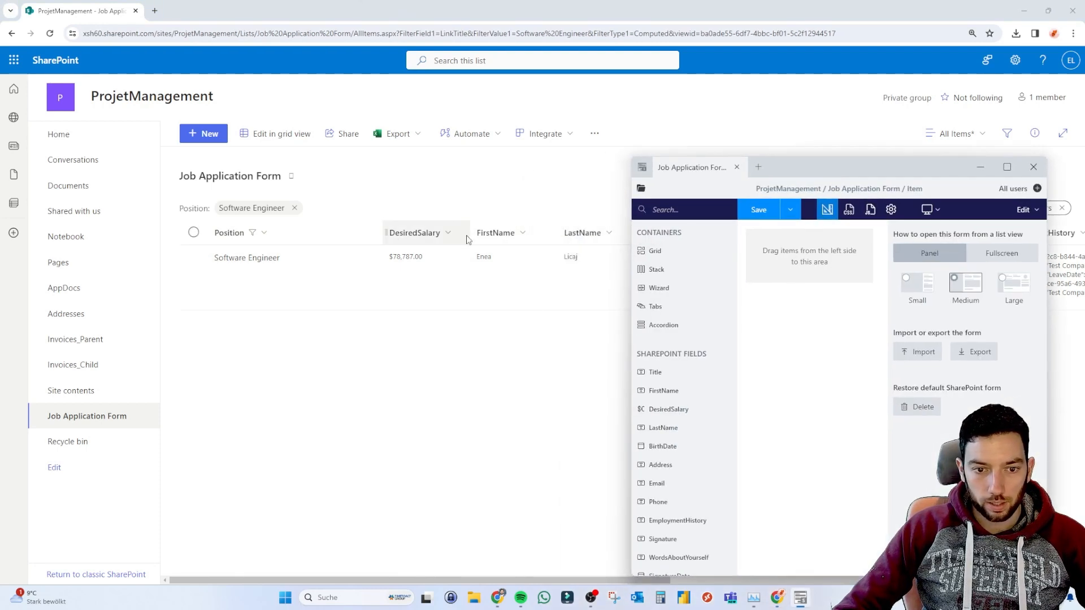
key(super+Up)
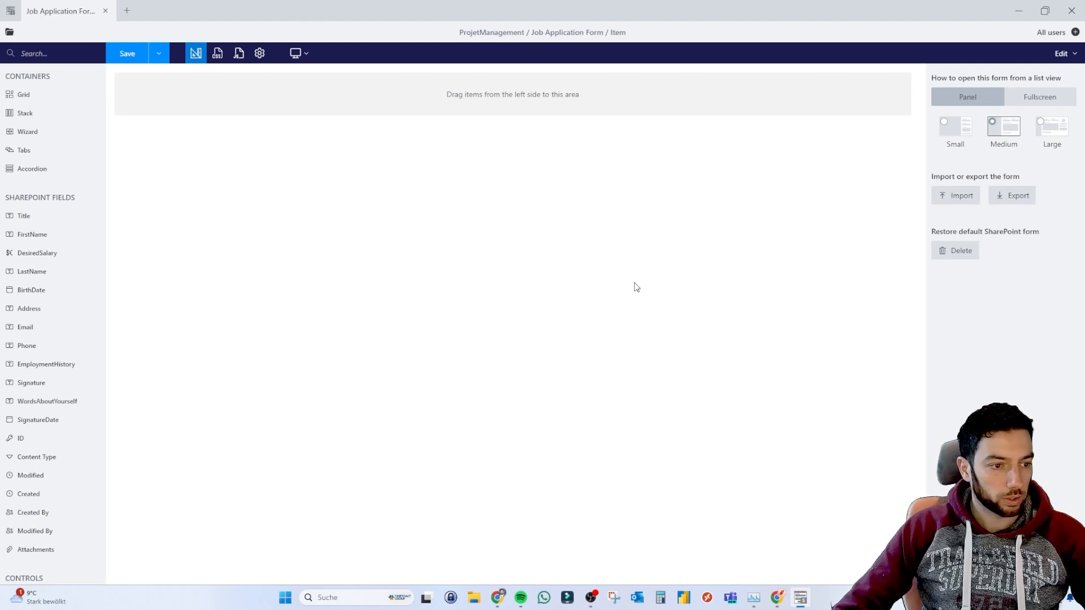
drag(41, 217, 201, 100)
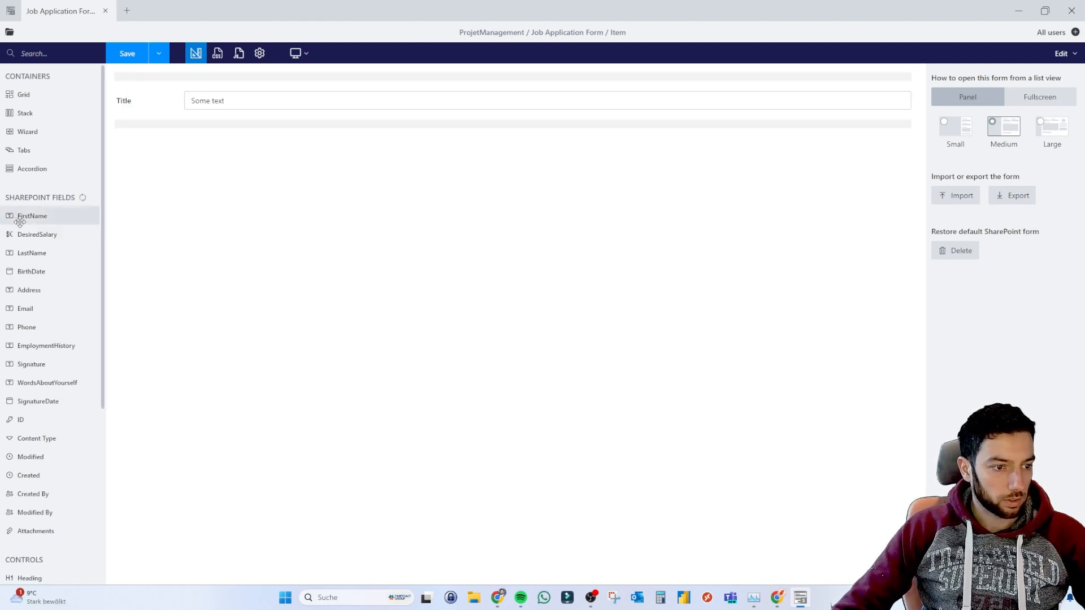
Add FirstName below Title and relabel the Title field as 'Position'.
drag(37, 220, 225, 121)
click(122, 103)
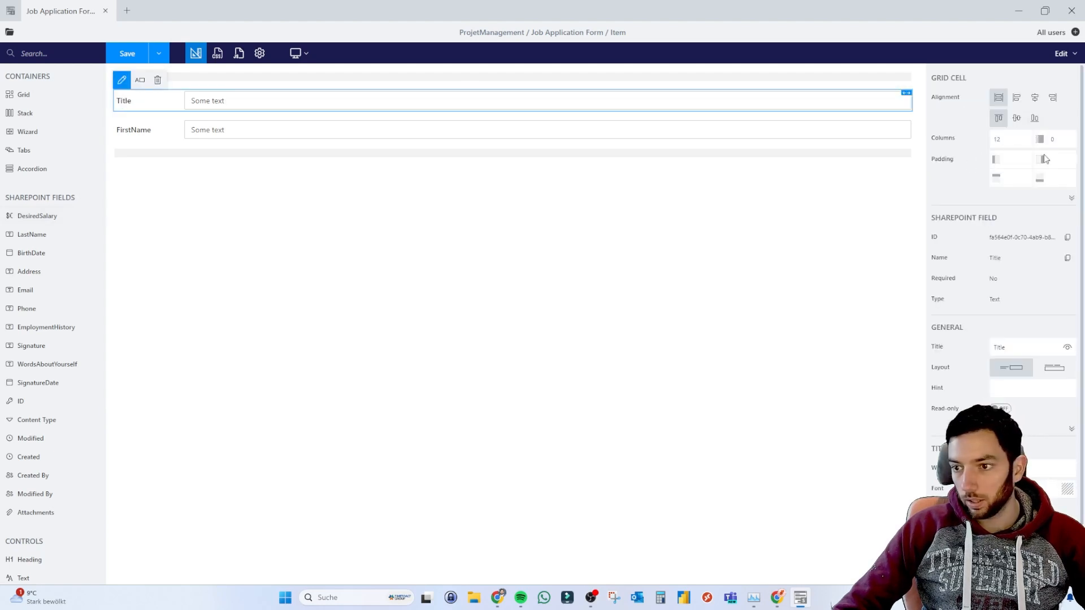
double_click(1014, 346)
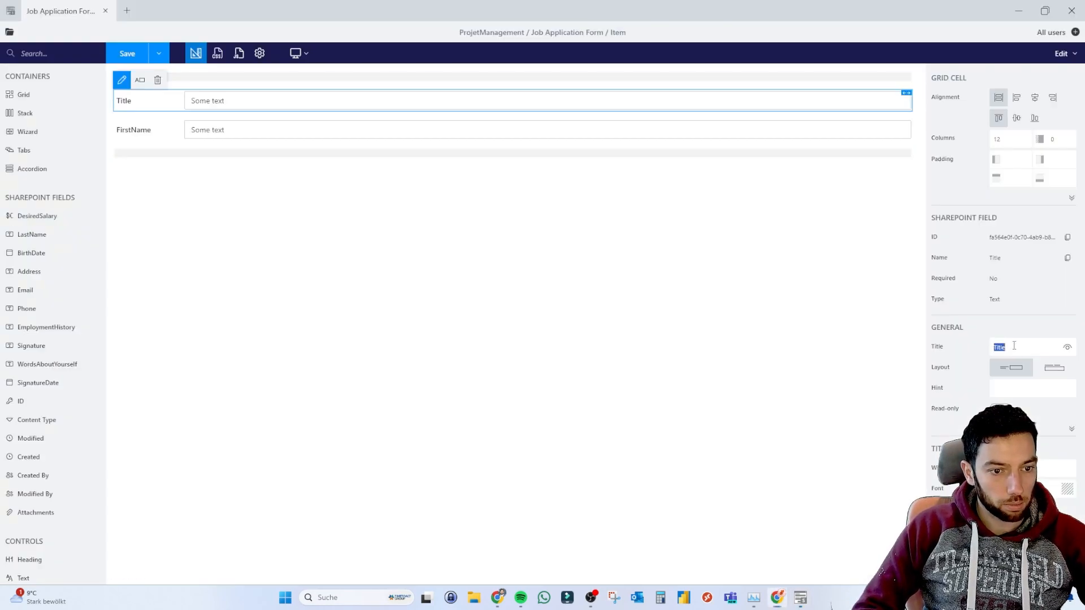
text(Po)
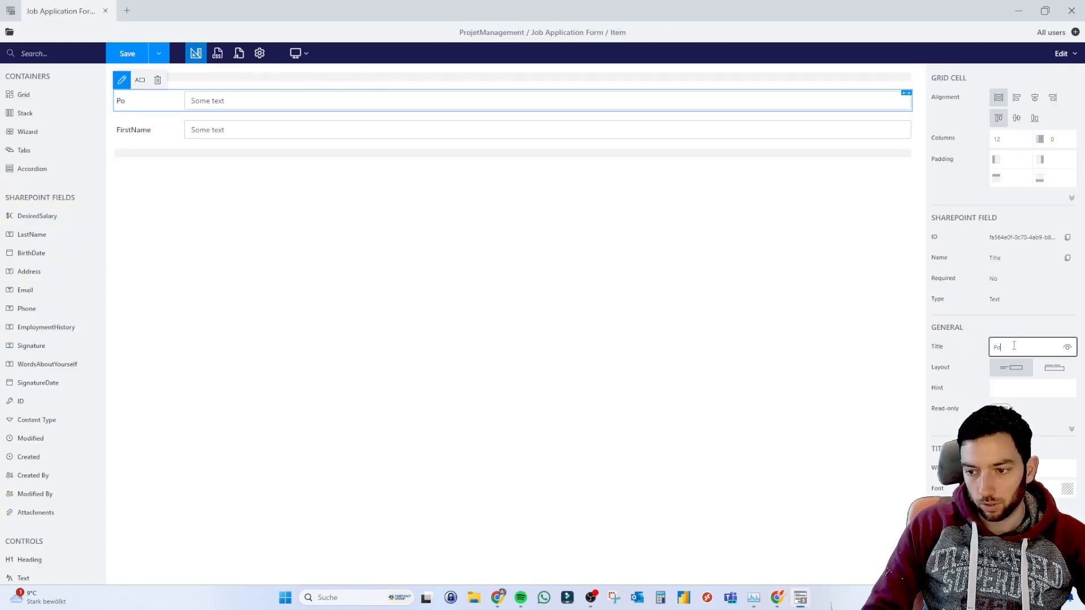
text(sition)
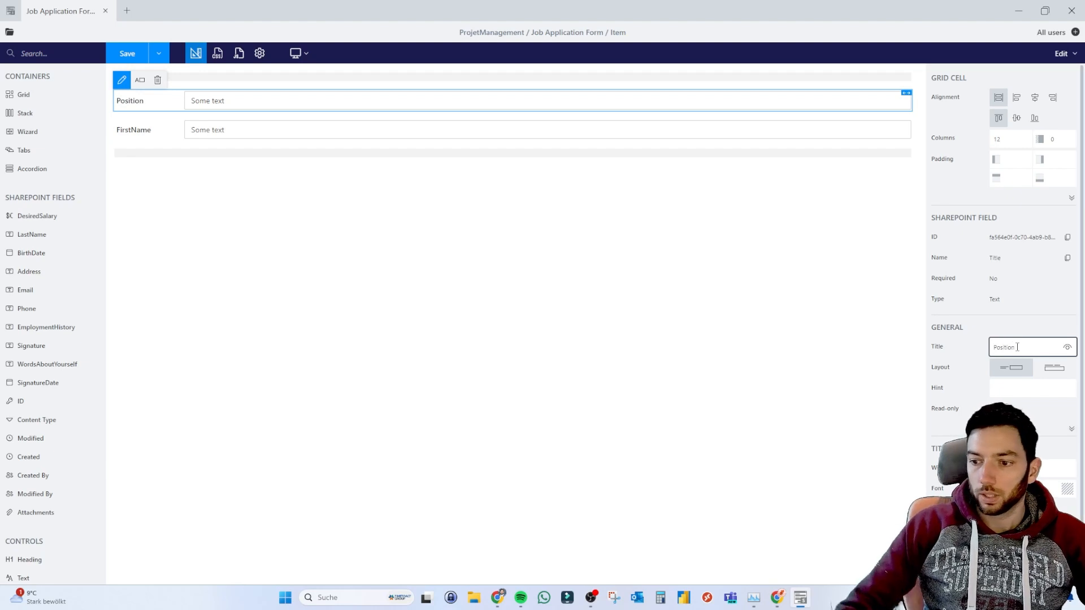
click(729, 295)
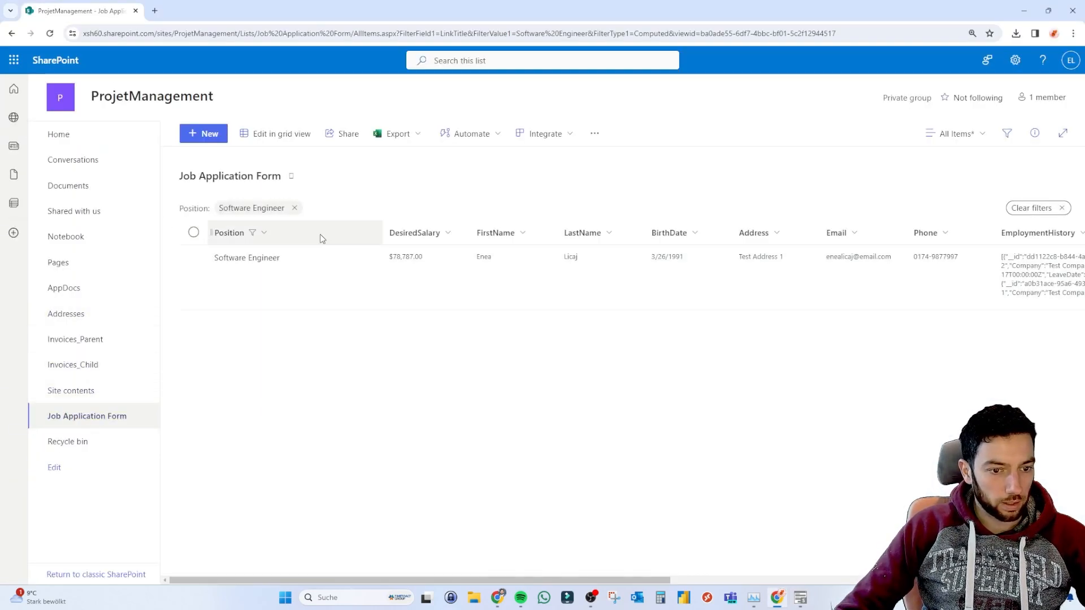
key(alt+Tab)
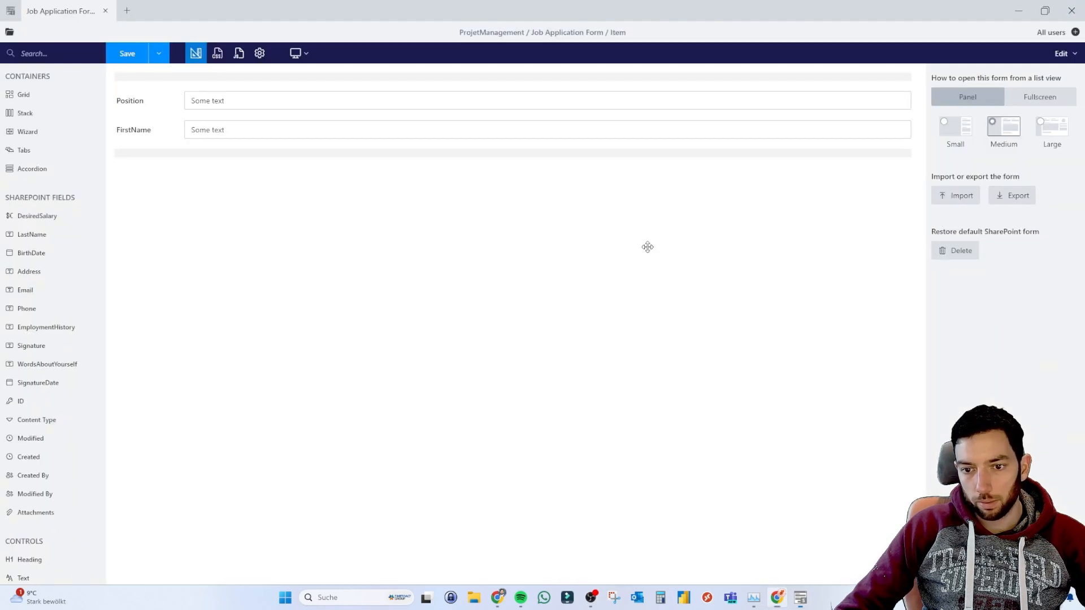
Add LastName and BirthDate after FirstName, then place a Tabs container at the form's top.
drag(32, 234, 236, 172)
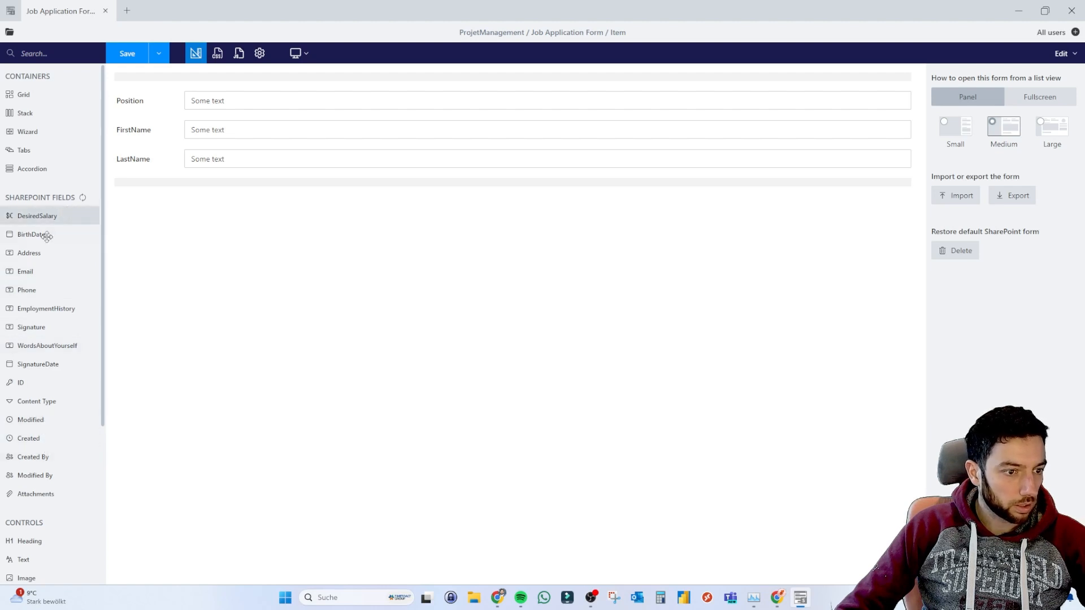
drag(34, 235, 236, 180)
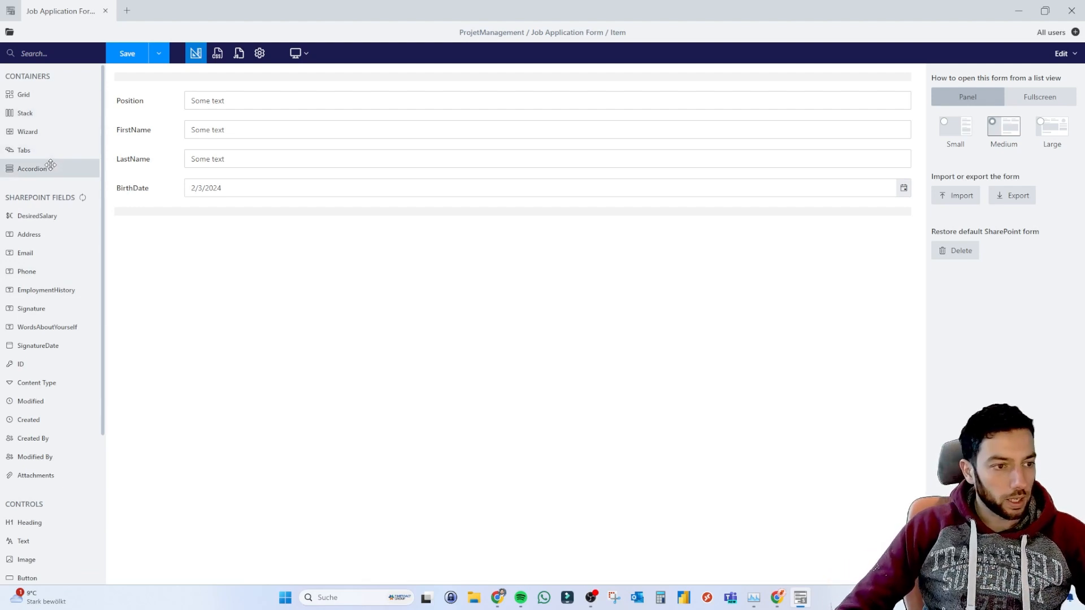
drag(48, 151, 186, 77)
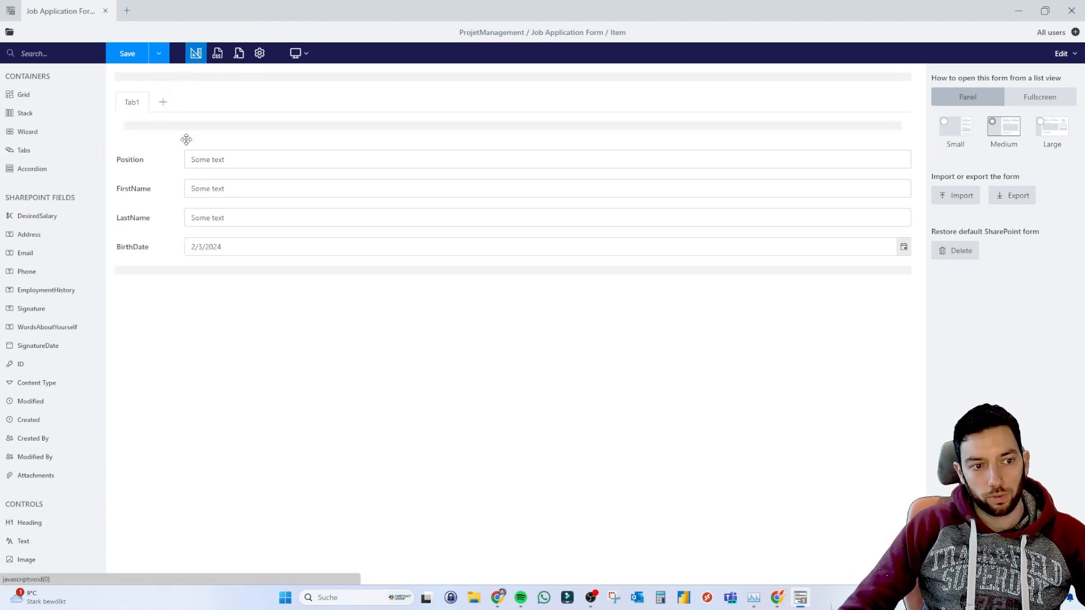
Move FirstName, LastName and BirthDate into Tab1 and rename it 'Porsonal Information'.
mouse_move(148, 188)
mouse_down()
mouse_move(162, 115)
mouse_move(161, 128)
mouse_up()
drag(147, 219, 167, 174)
drag(142, 264, 173, 197)
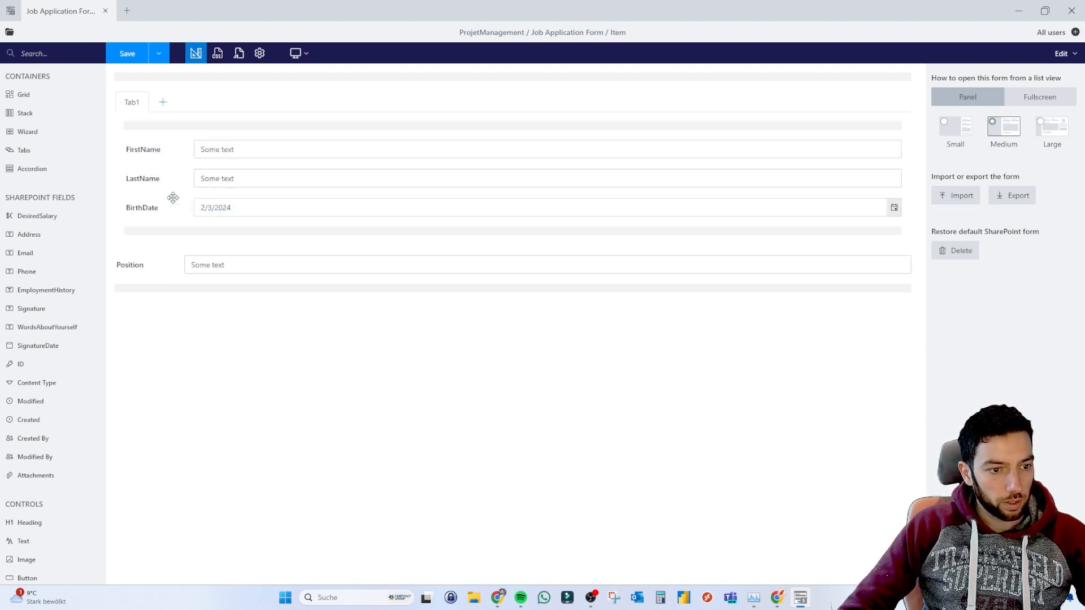
click(138, 102)
double_click(1014, 98)
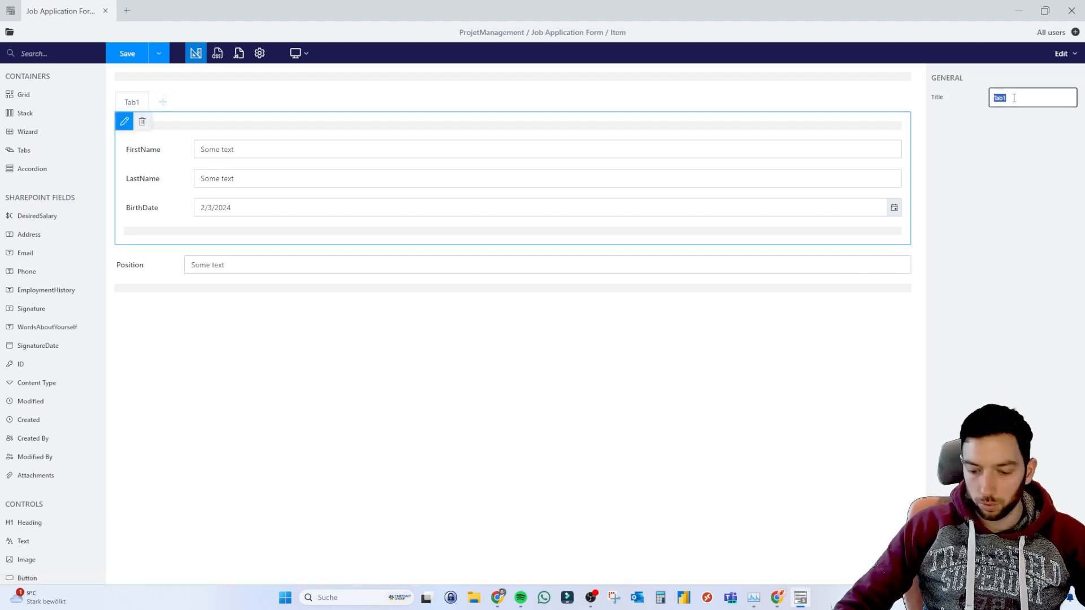
text(P)
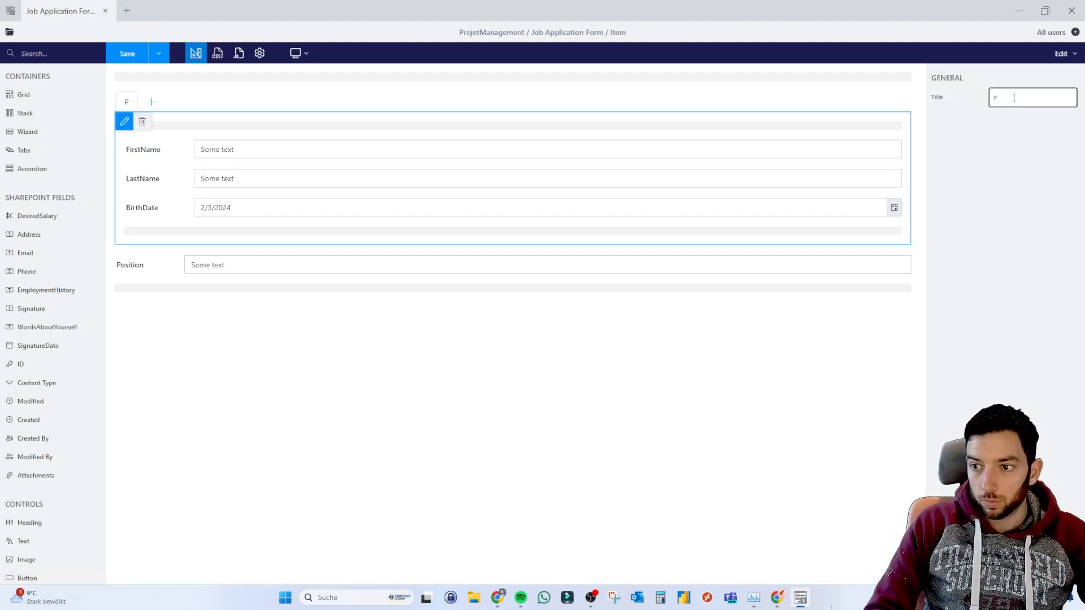
text(o)
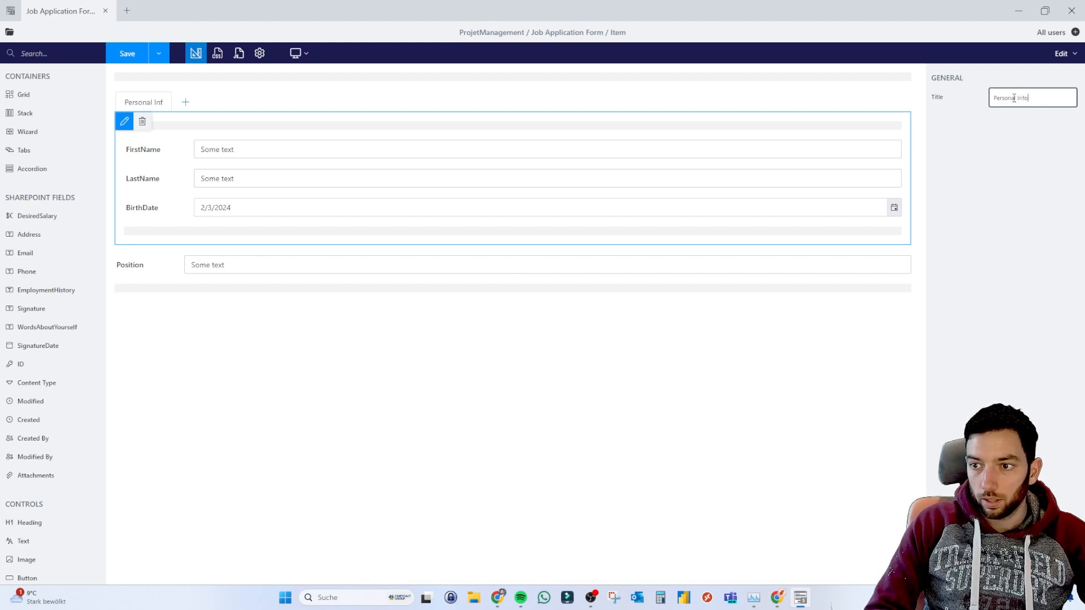
text(rsonal Information)
click(496, 465)
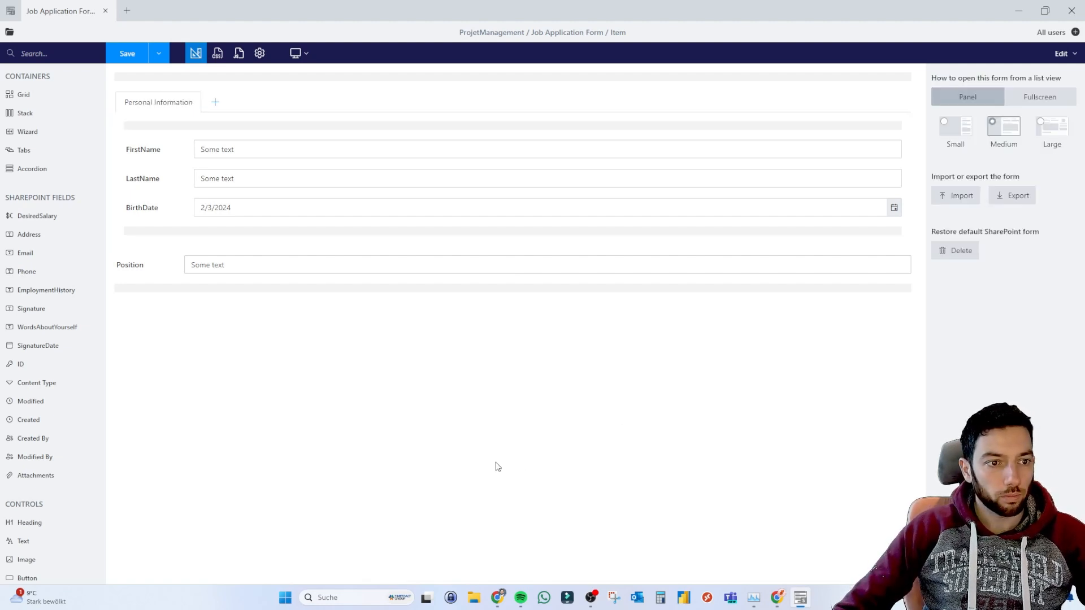
Add Address and Phone to that tab and create a second tab.
drag(26, 234, 199, 234)
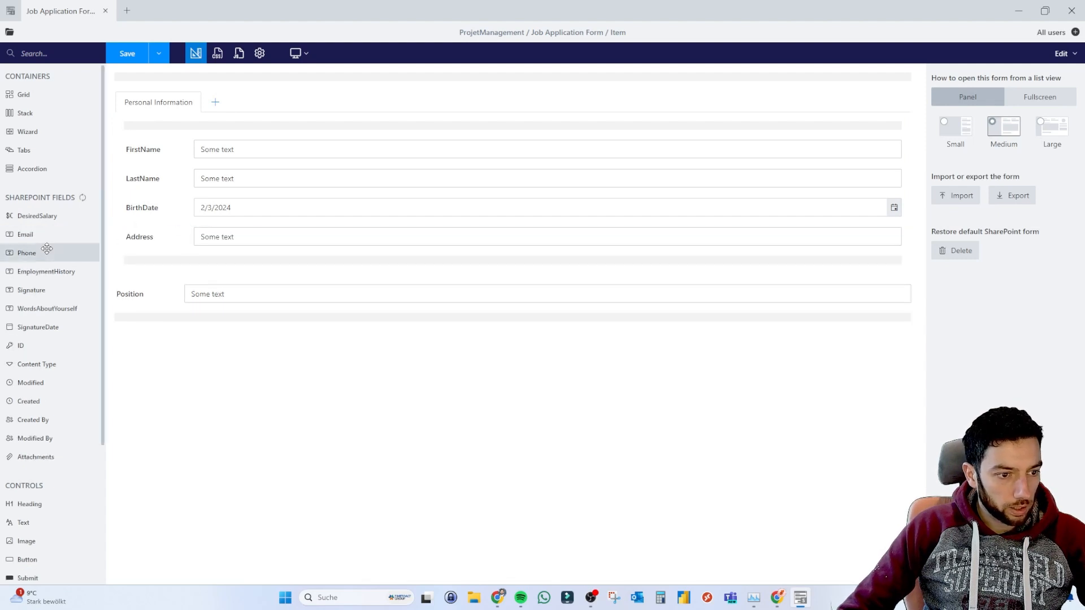
drag(68, 253, 191, 293)
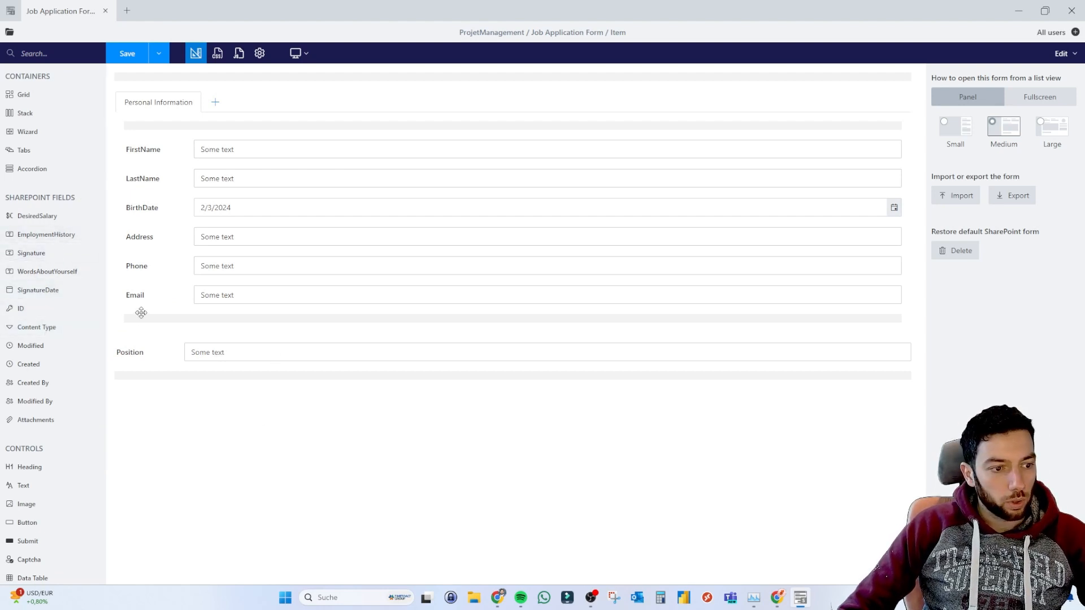
click(217, 103)
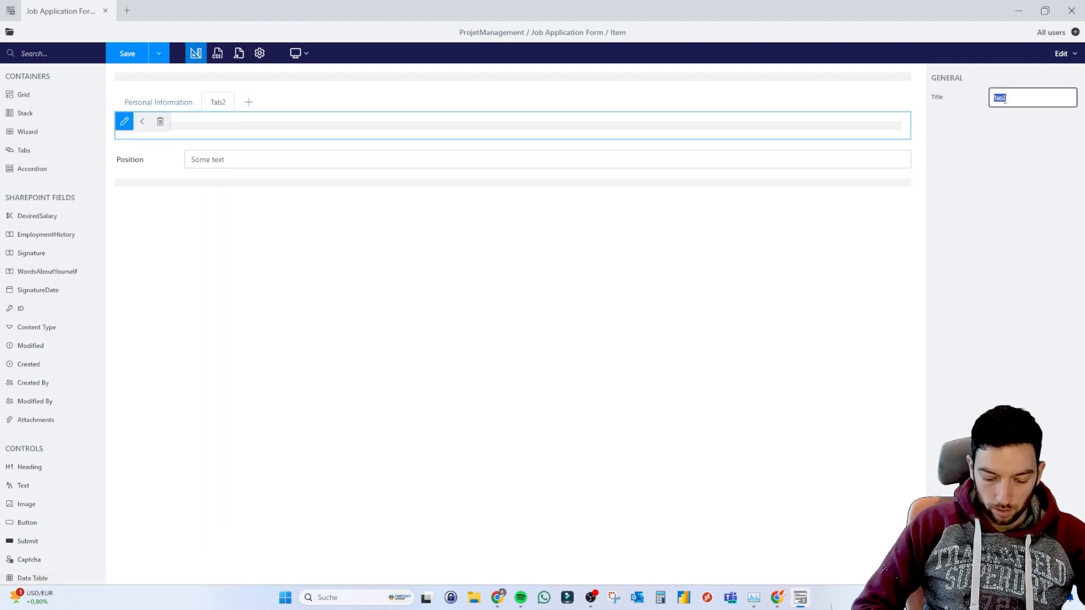
Title the second tab 'Jop Position' and drag the Position field toward it.
text(Jop Position)
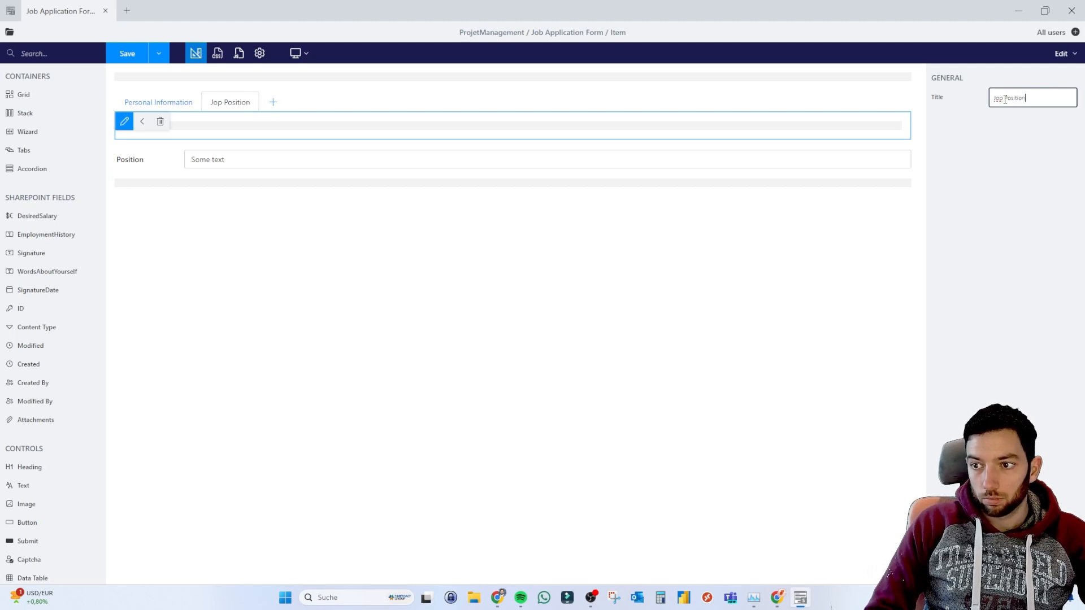
click(470, 325)
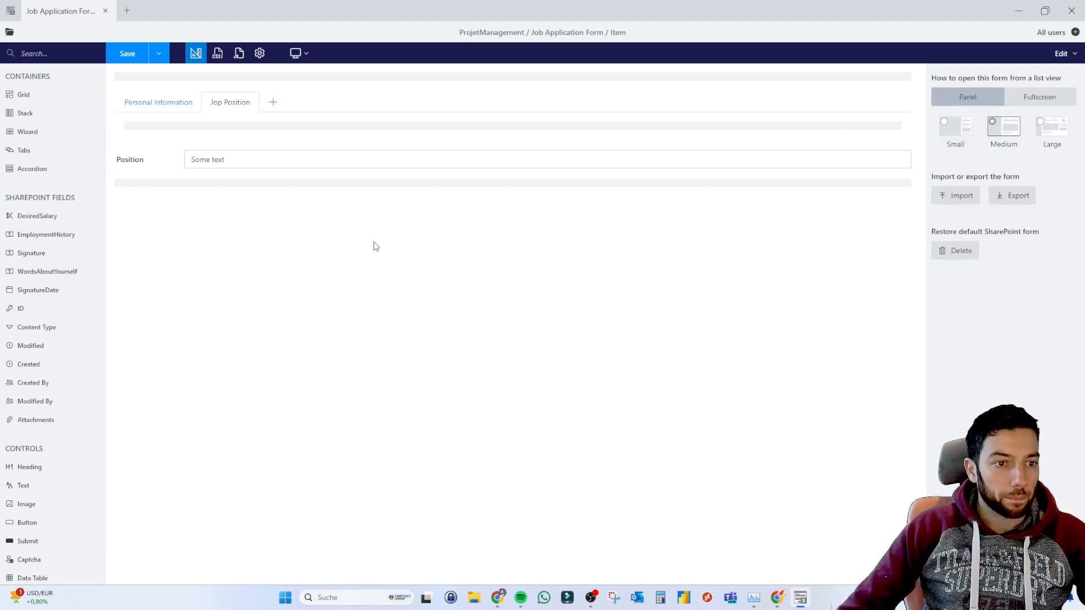
click(168, 106)
mouse_move(138, 351)
mouse_down()
mouse_move(216, 308)
mouse_move(234, 104)
mouse_move(236, 115)
mouse_up()
Delete the Position field from the Personal Information tab.
click(234, 103)
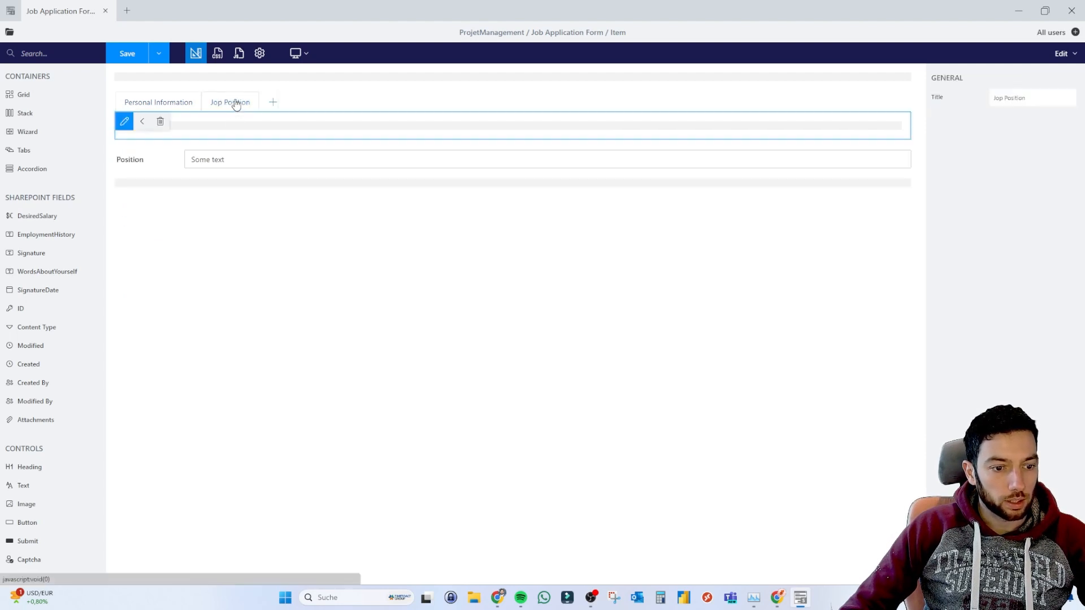
click(159, 102)
click(136, 351)
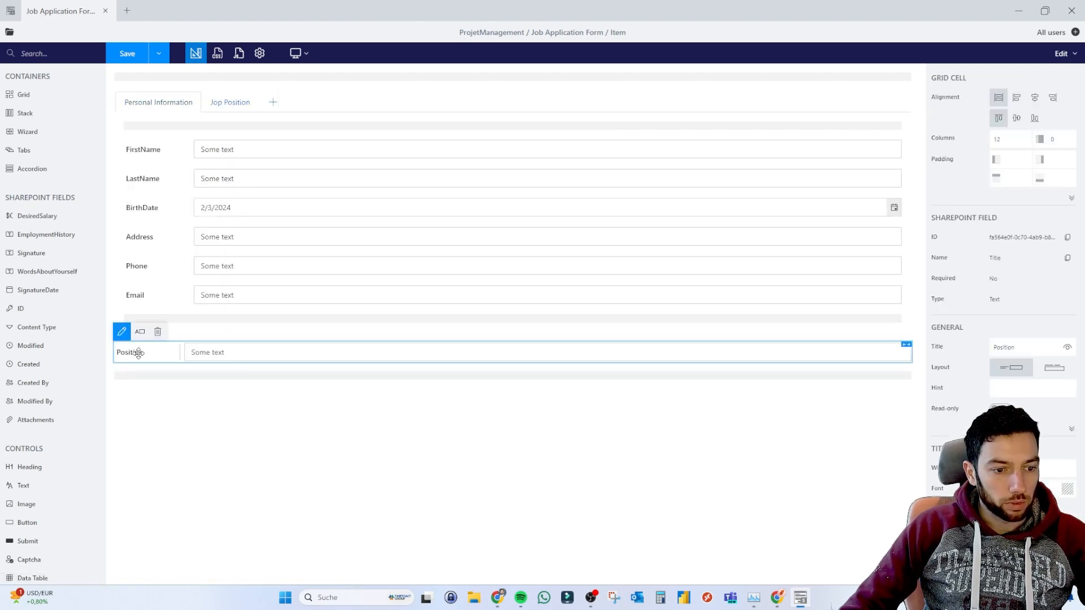
click(158, 332)
click(226, 102)
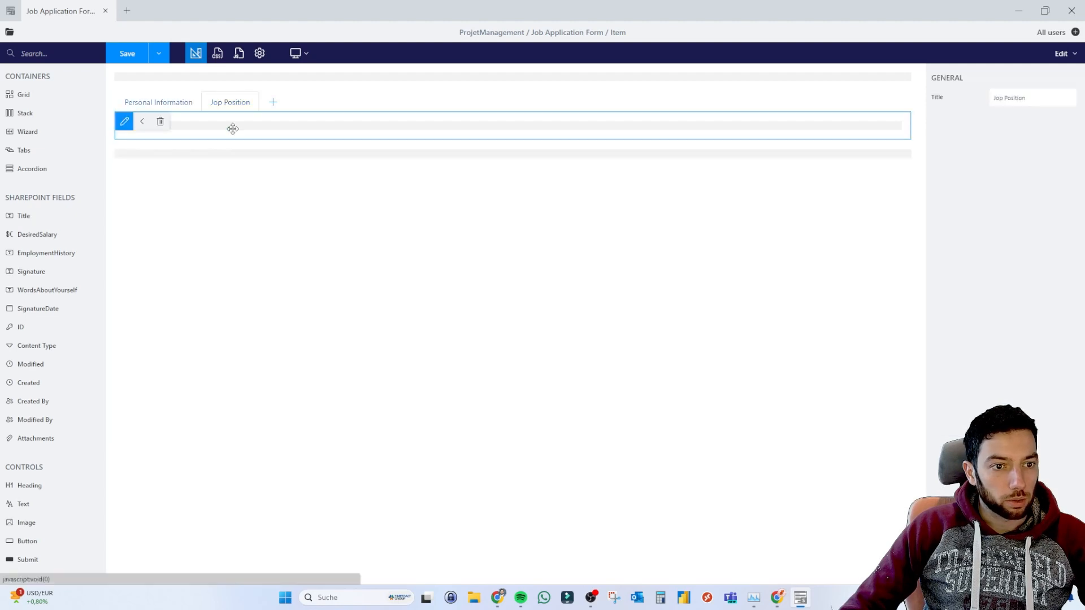
click(178, 203)
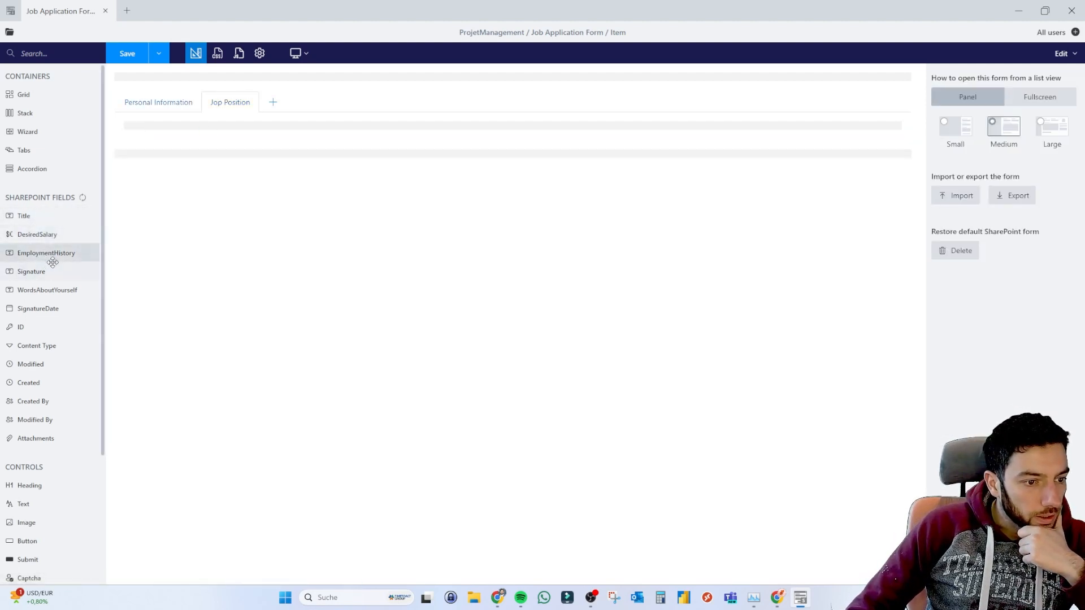
Add EmploymentHistory, WordsAboutYourself and Signature to the Jop Position tab.
drag(53, 255, 213, 125)
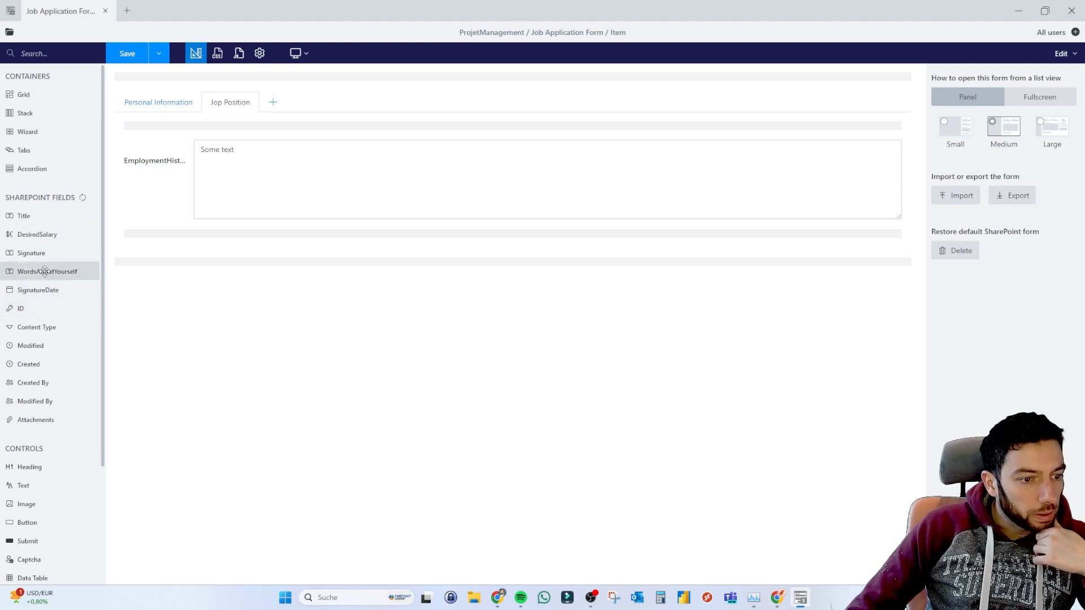
mouse_move(41, 253)
mouse_down()
mouse_move(187, 231)
mouse_move(171, 249)
mouse_up()
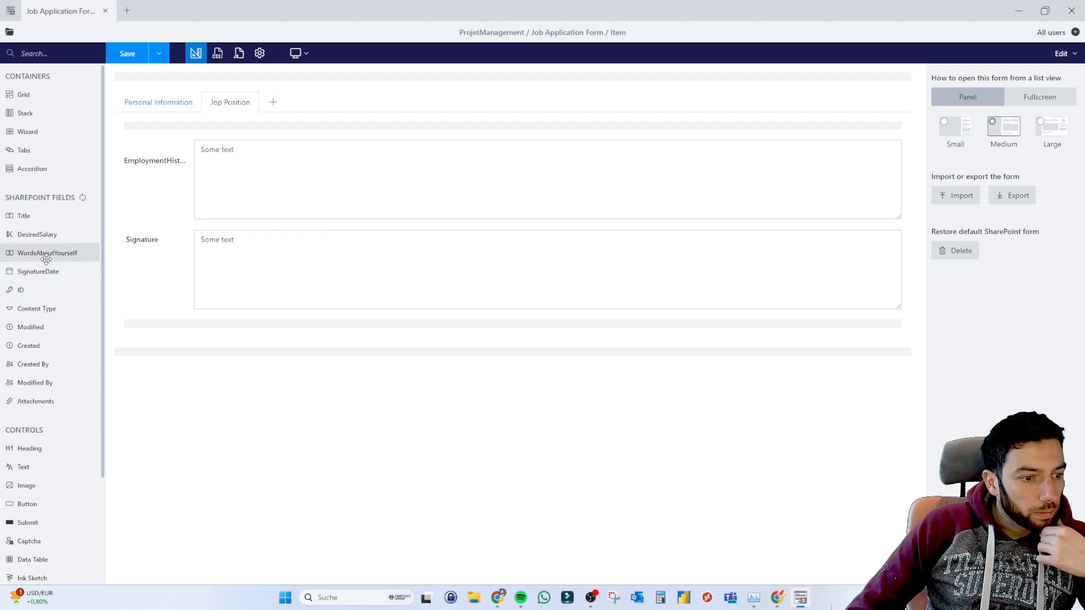
drag(45, 253, 252, 226)
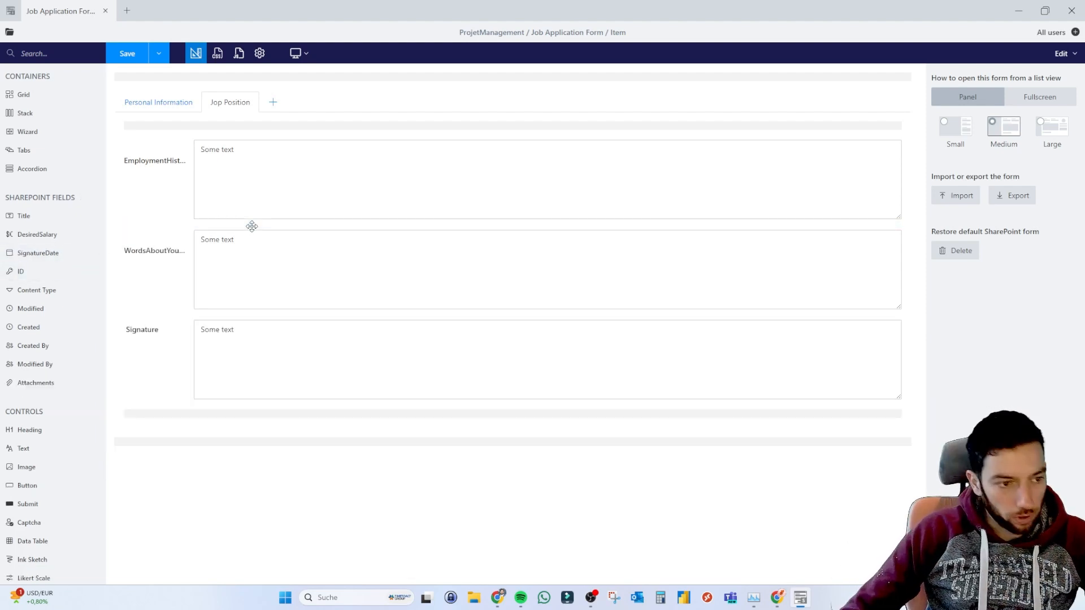
click(177, 113)
click(213, 105)
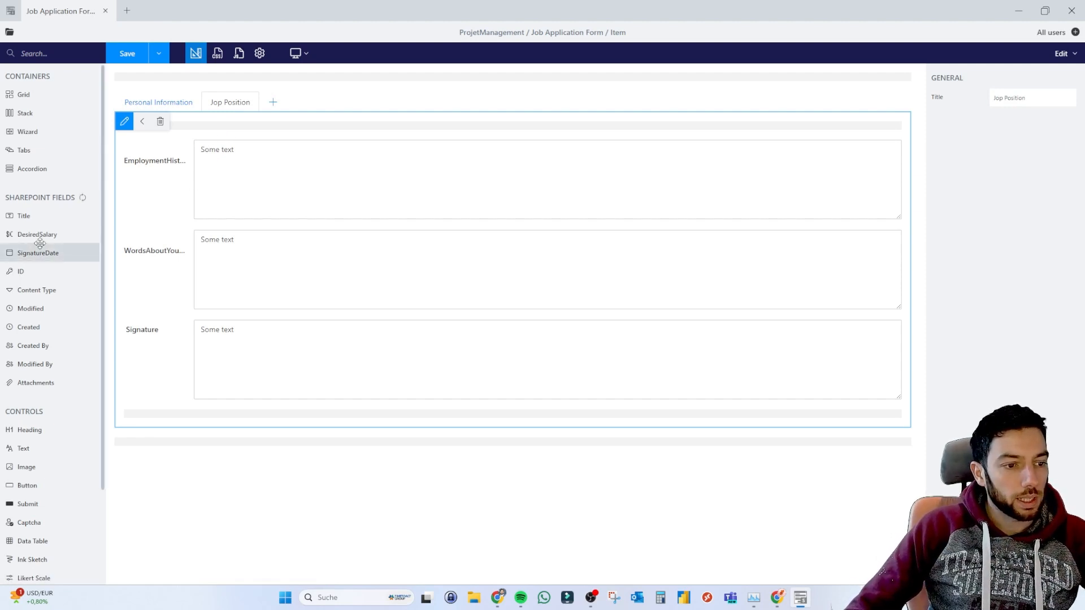
Add DesiredSalary at the top and SignatureDate below Signature, then restore down the designer.
drag(39, 236, 246, 135)
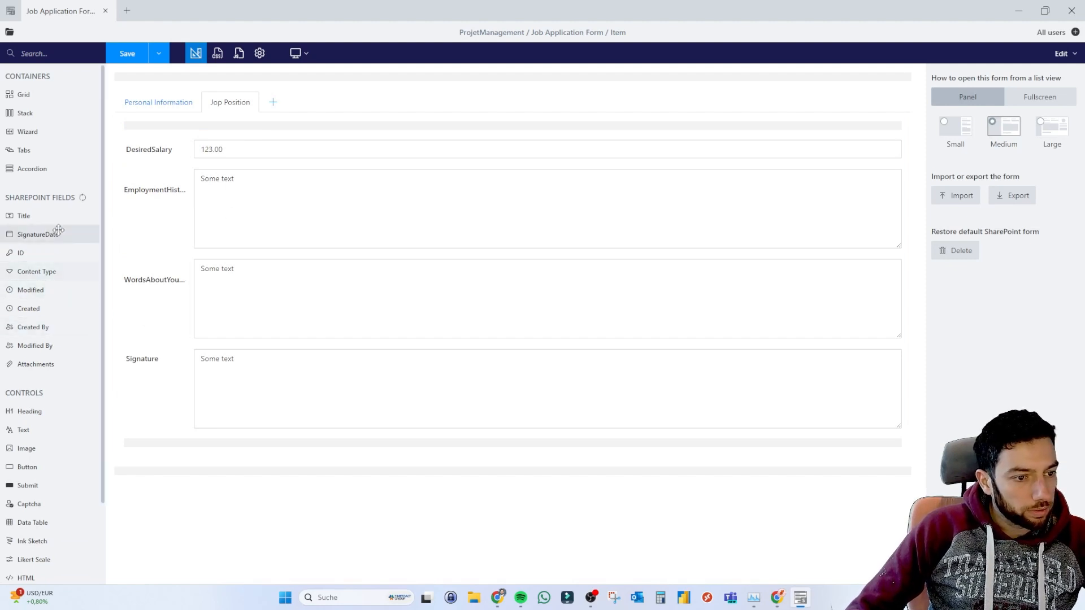
drag(59, 235, 306, 433)
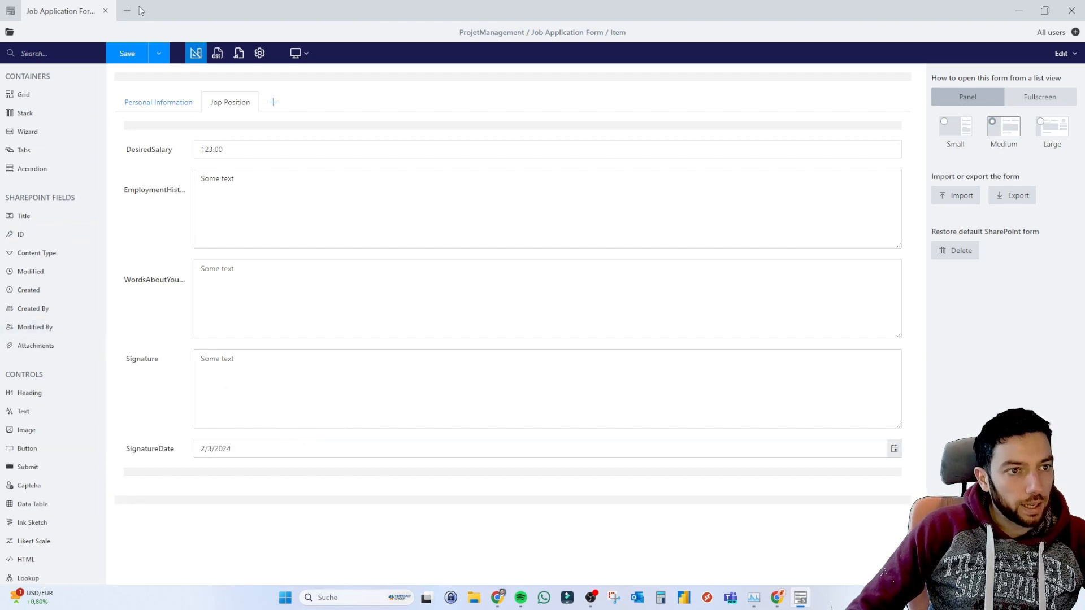
drag(269, 4, 195, 188)
scroll(866, 405, right, 10)
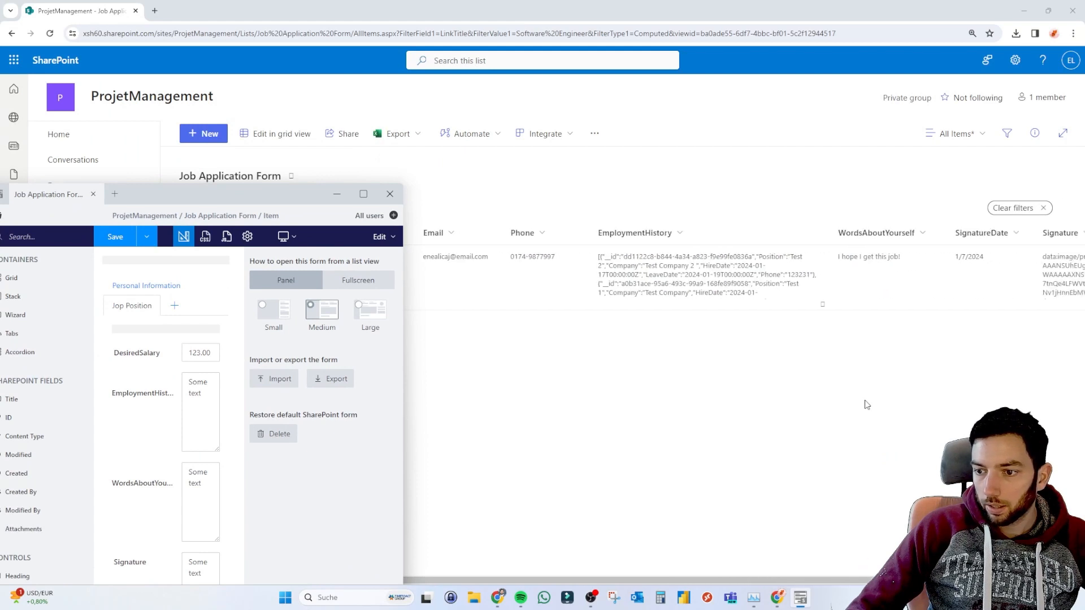
Maximize the designer again and drag Attachments in below SignatureDate.
click(363, 194)
drag(33, 345, 257, 475)
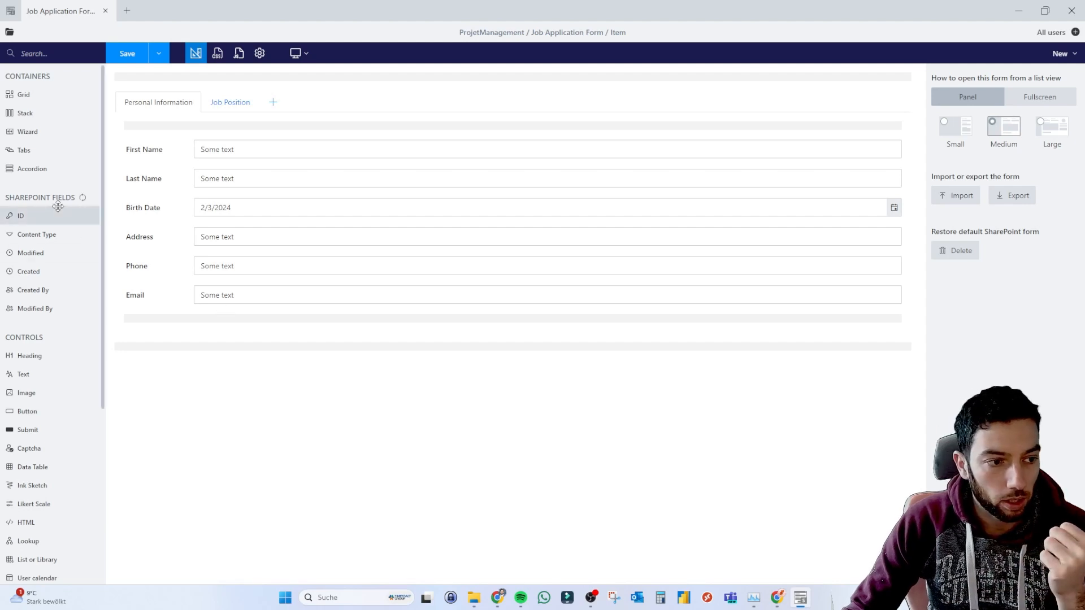
On the Job Position tab, inspect the Signature and Employment history field properties.
click(232, 109)
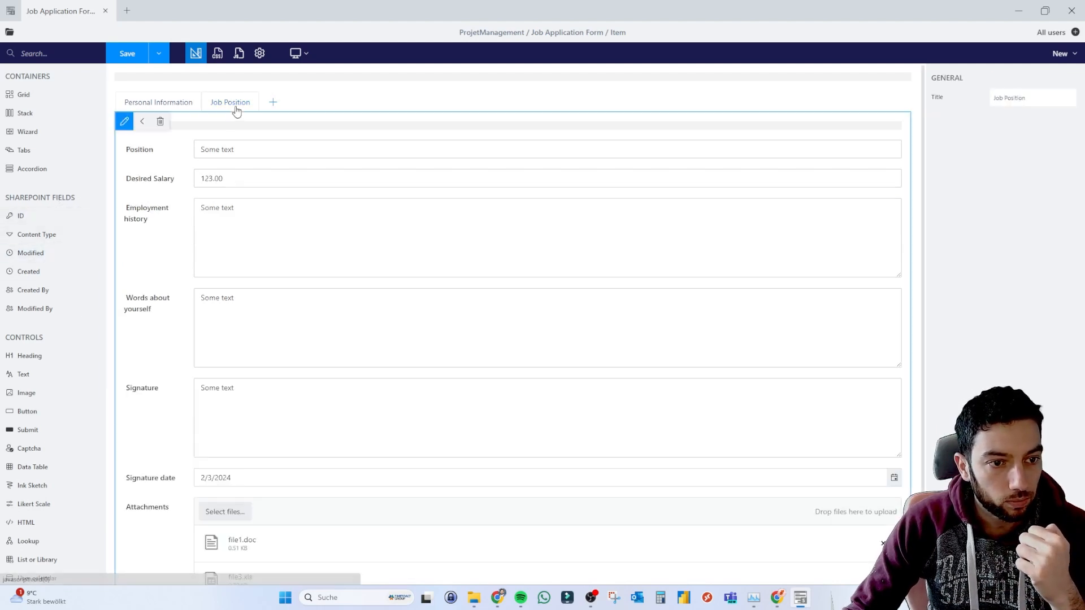
click(231, 393)
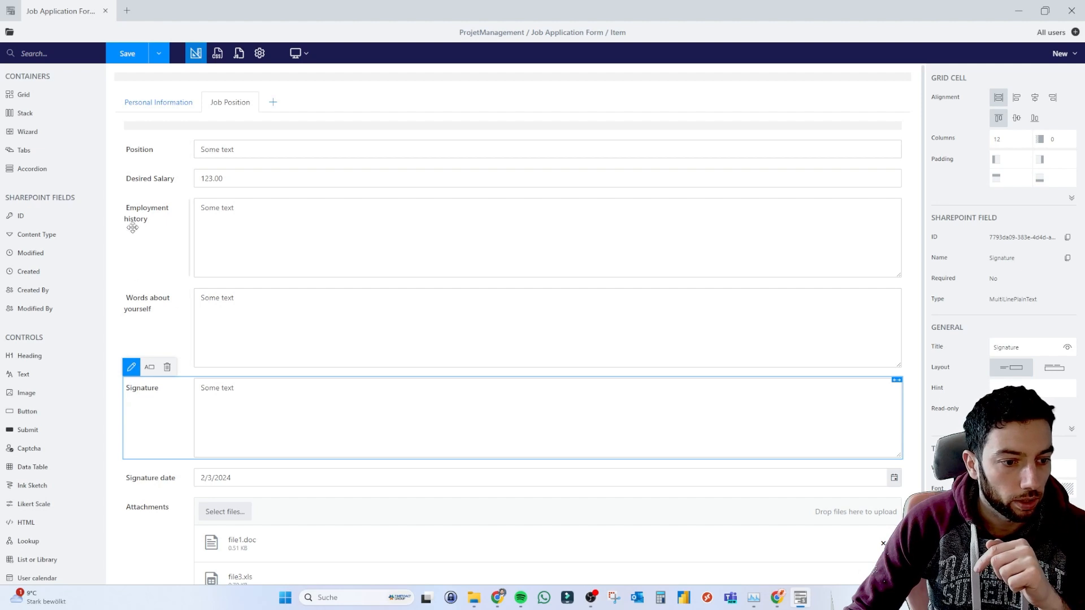
click(282, 238)
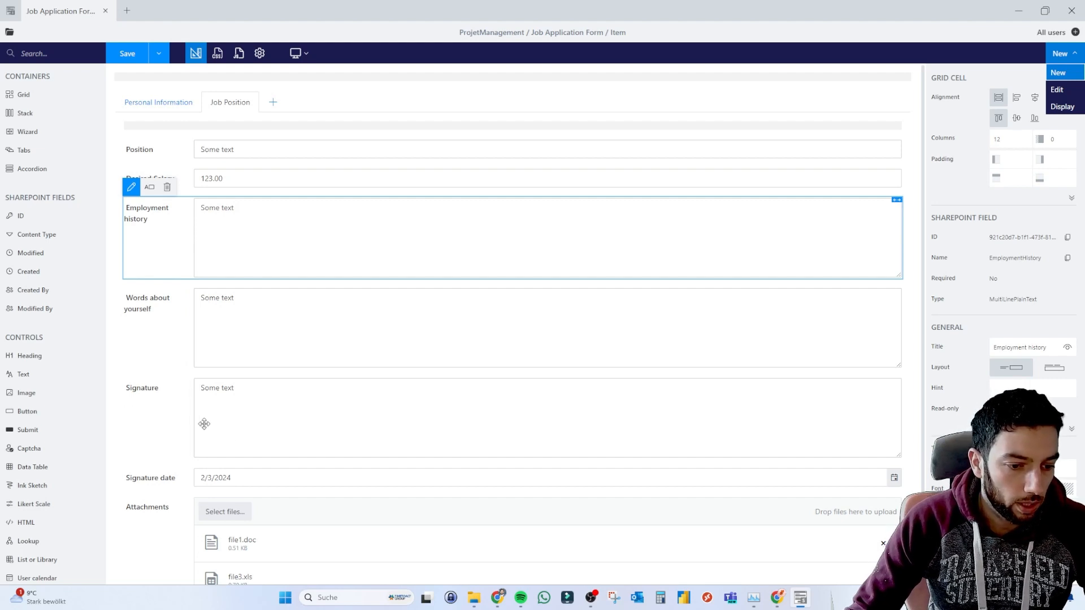
Swap the Signature text field for an Ink Sketch titled 'Signature' above Signature date, and delete Employment history.
drag(162, 404, 34, 286)
scroll(31, 368, down, 3)
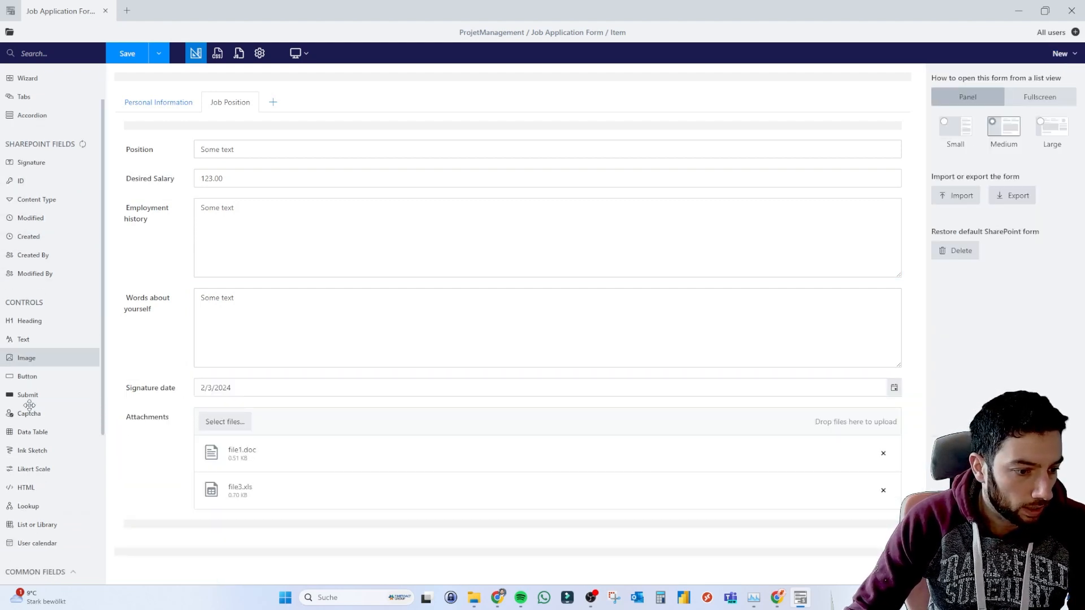
mouse_move(41, 346)
mouse_down()
mouse_move(213, 387)
mouse_move(226, 371)
mouse_move(237, 380)
mouse_up()
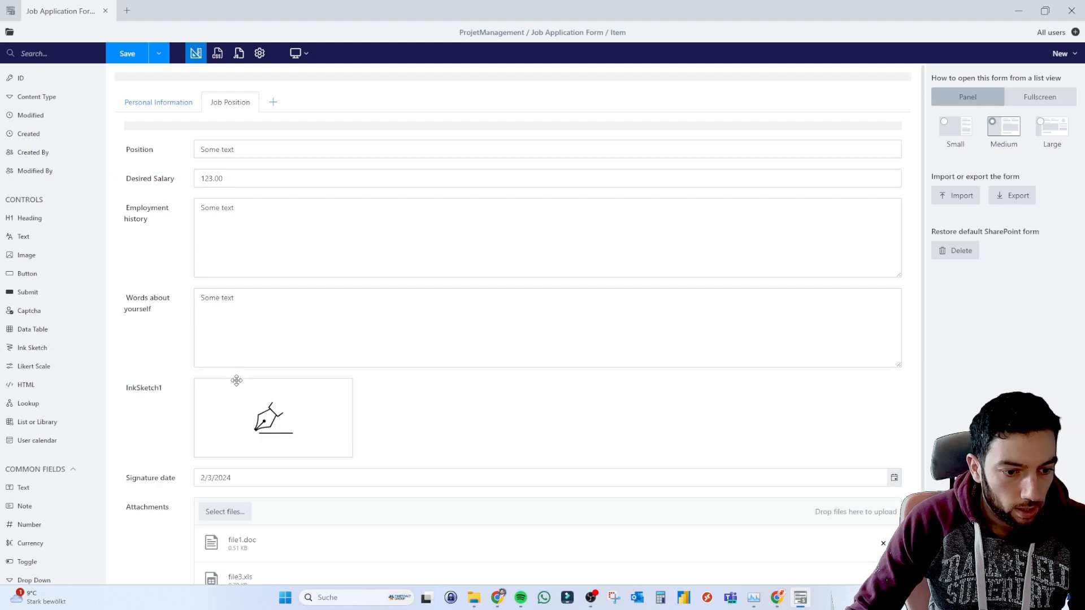
click(158, 389)
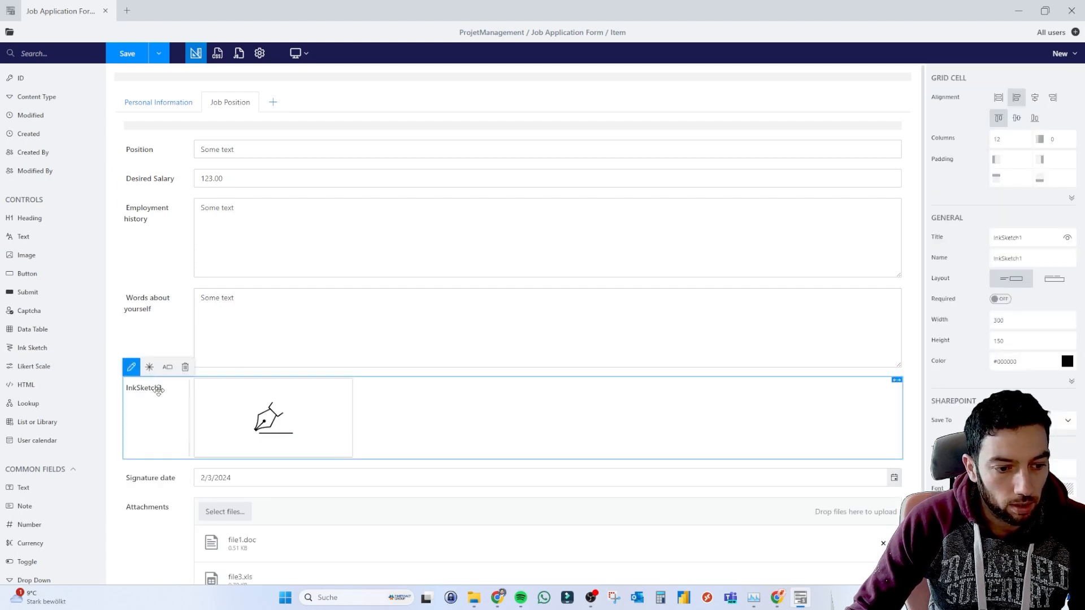
double_click(1023, 237)
text(Sigra)
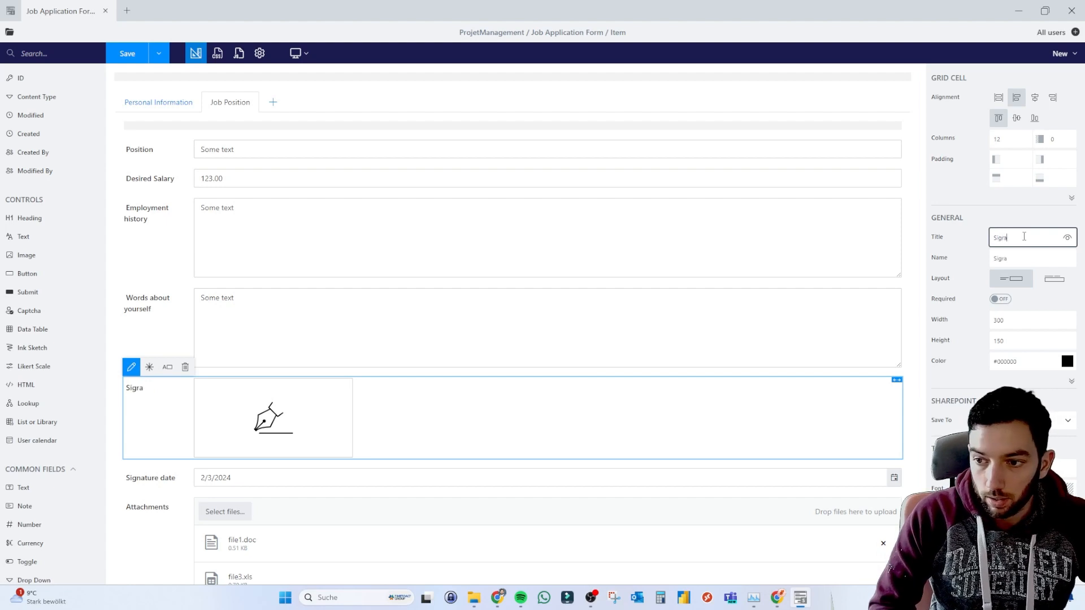
key(BackSpace)
key(BackSpace)
text(nature)
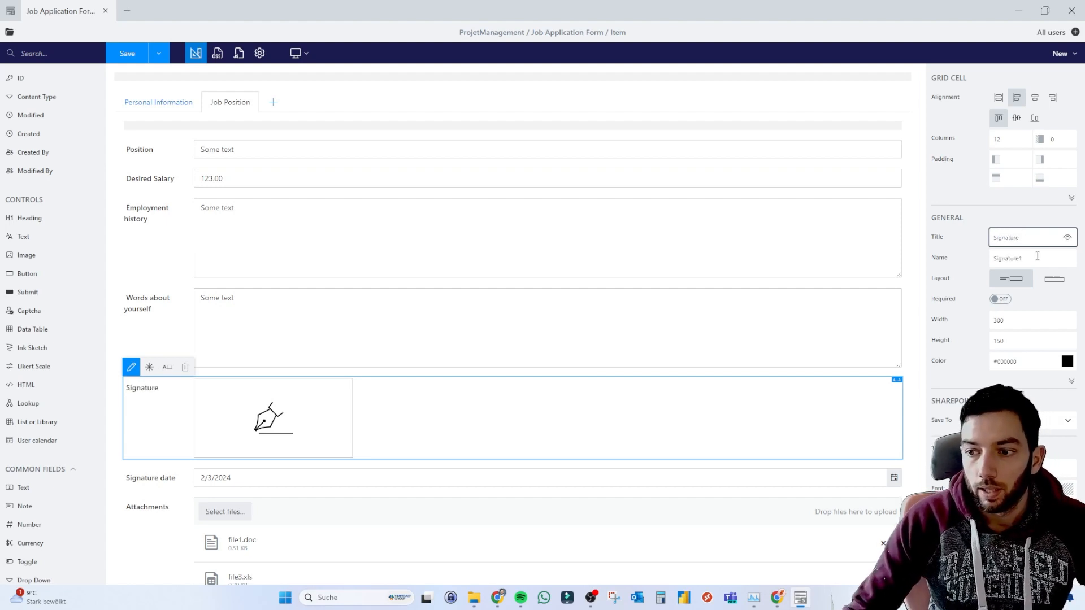
click(163, 215)
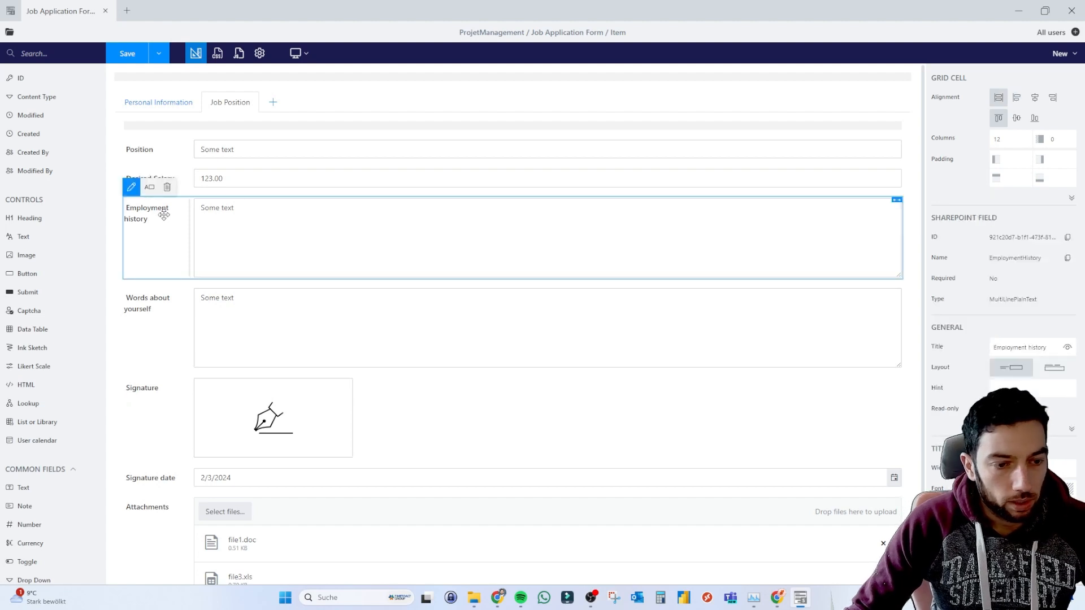
key(Delete)
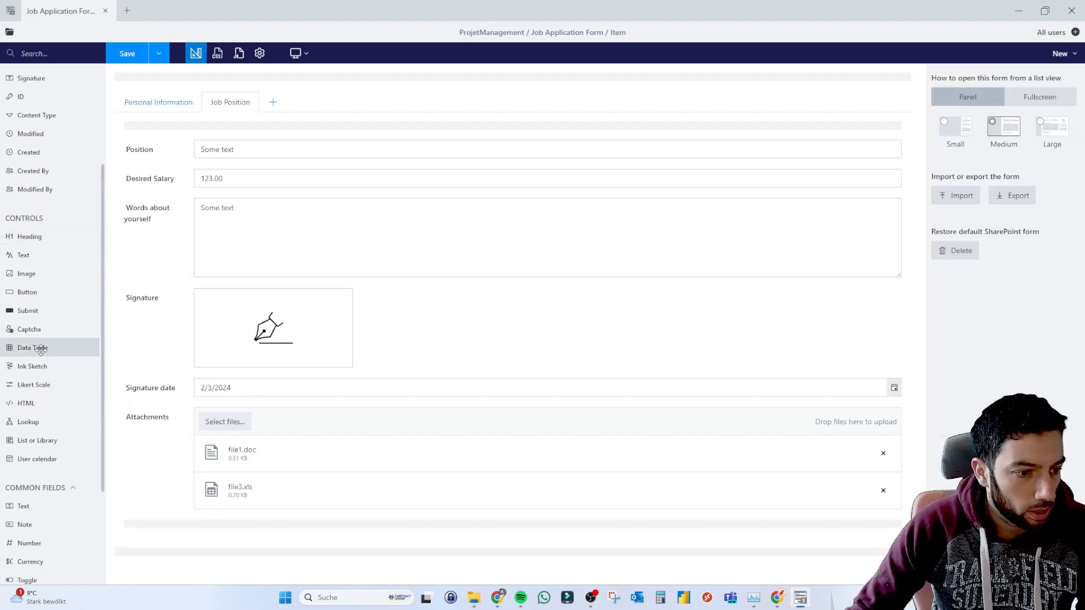
Drop a Data Table below Desired Salary and title it 'Employement History'.
scroll(41, 351, down, 2)
drag(34, 269, 240, 195)
click(147, 207)
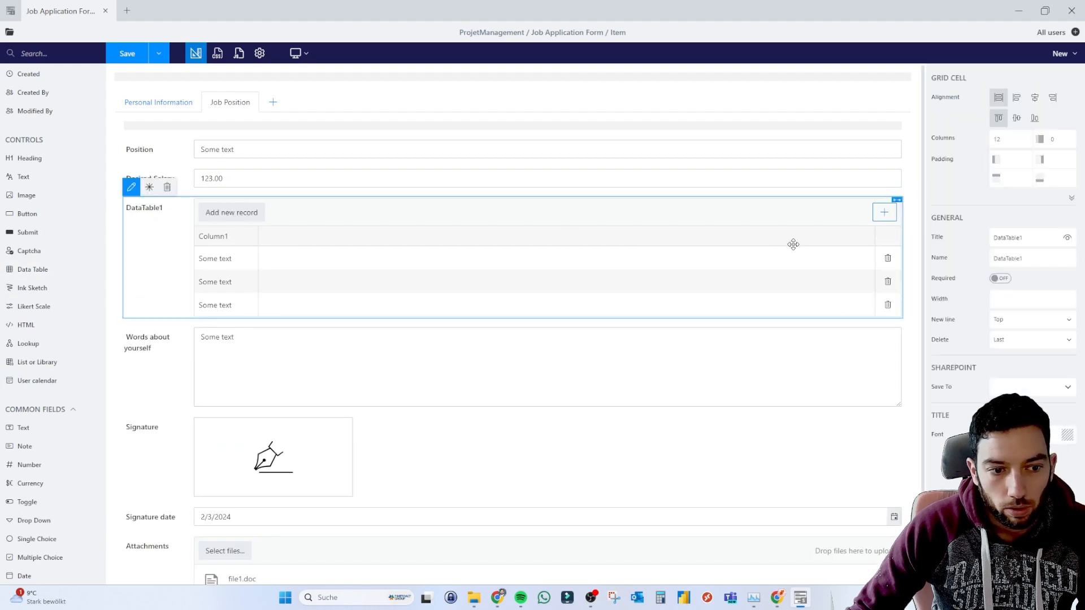
click(1011, 243)
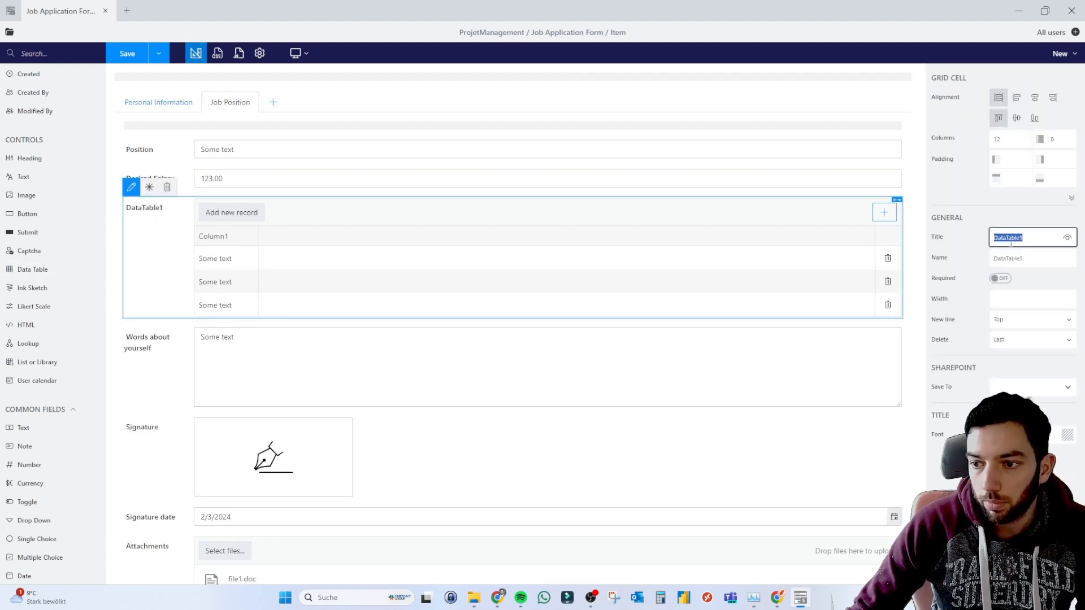
text(Employement H)
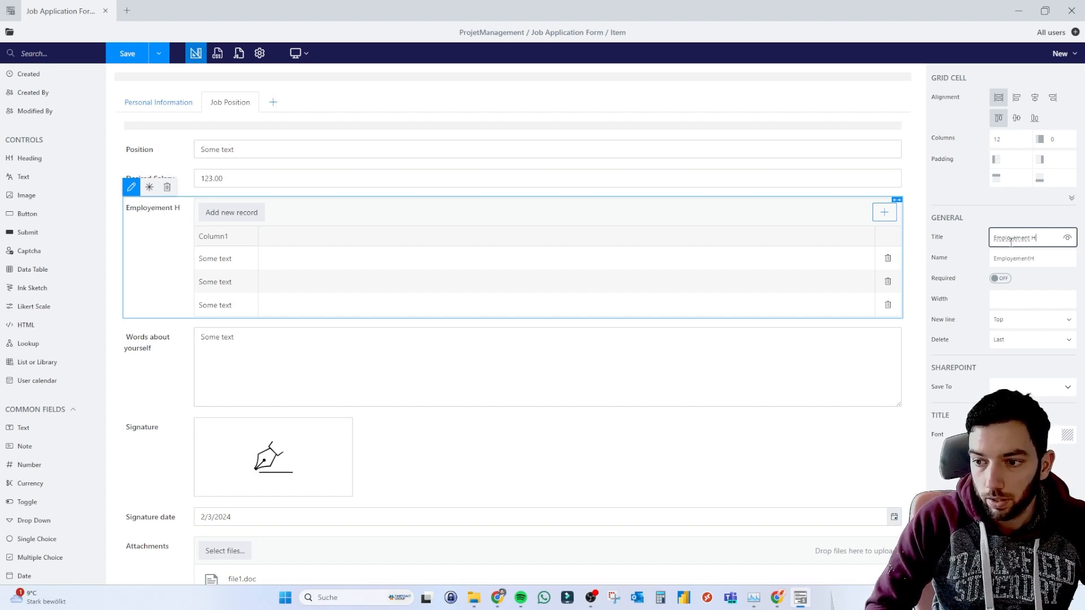
text(istory)
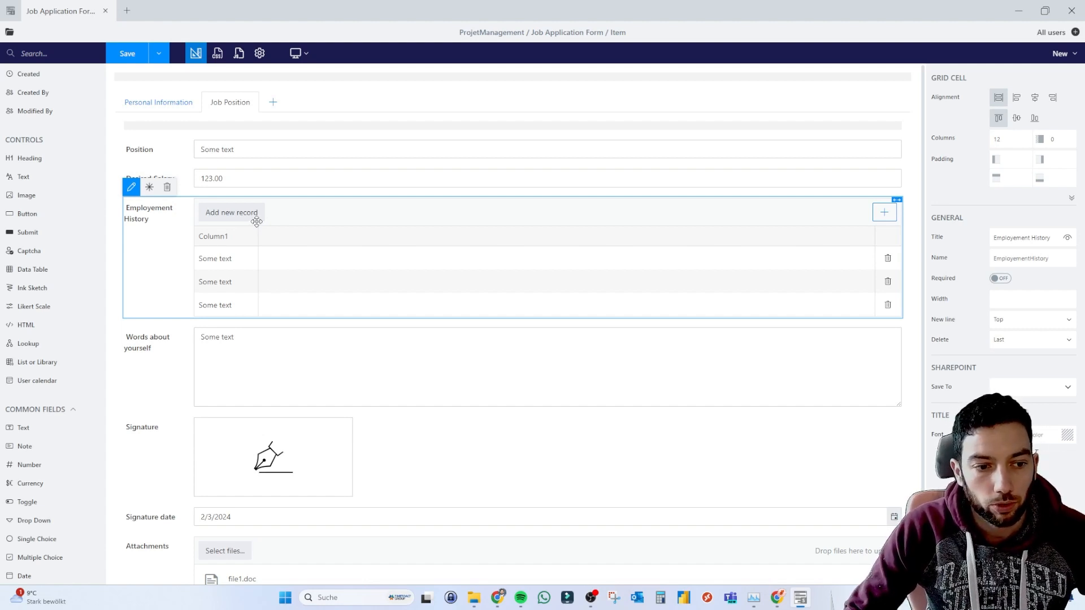
Copy the Position, Company, HireDate, LeaveDate and Phone keys from the saved item's employment history JSON.
key(alt+Tab)
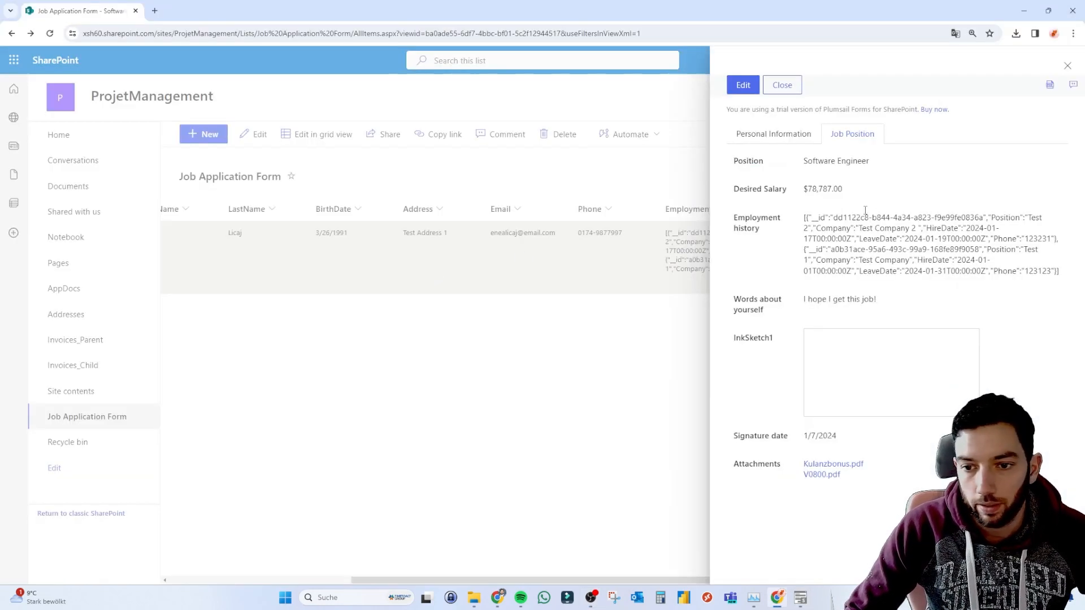
double_click(1001, 217)
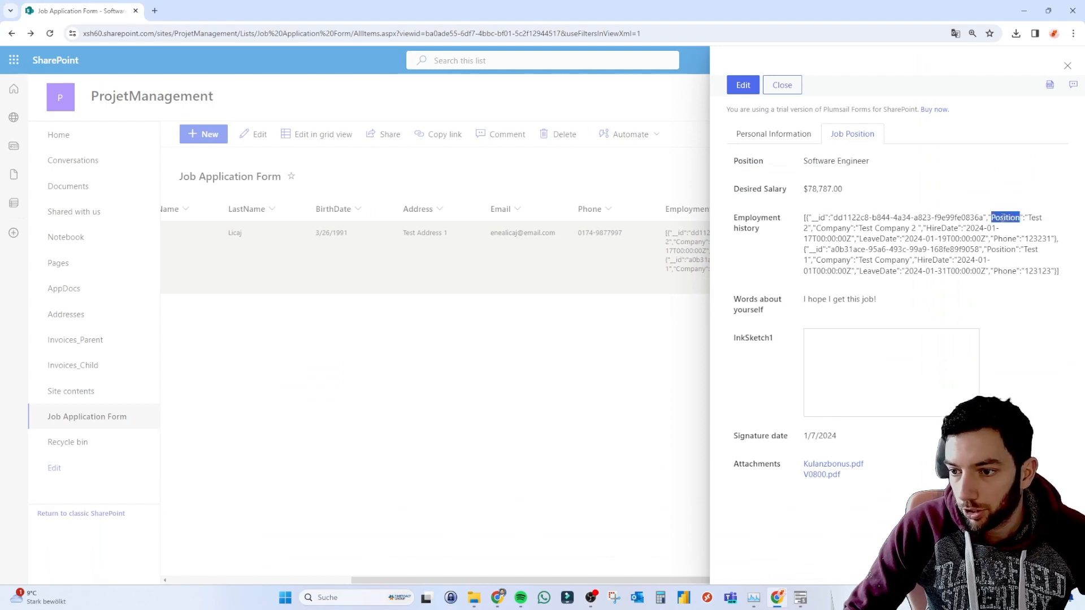
double_click(846, 228)
double_click(951, 228)
key(super+c)
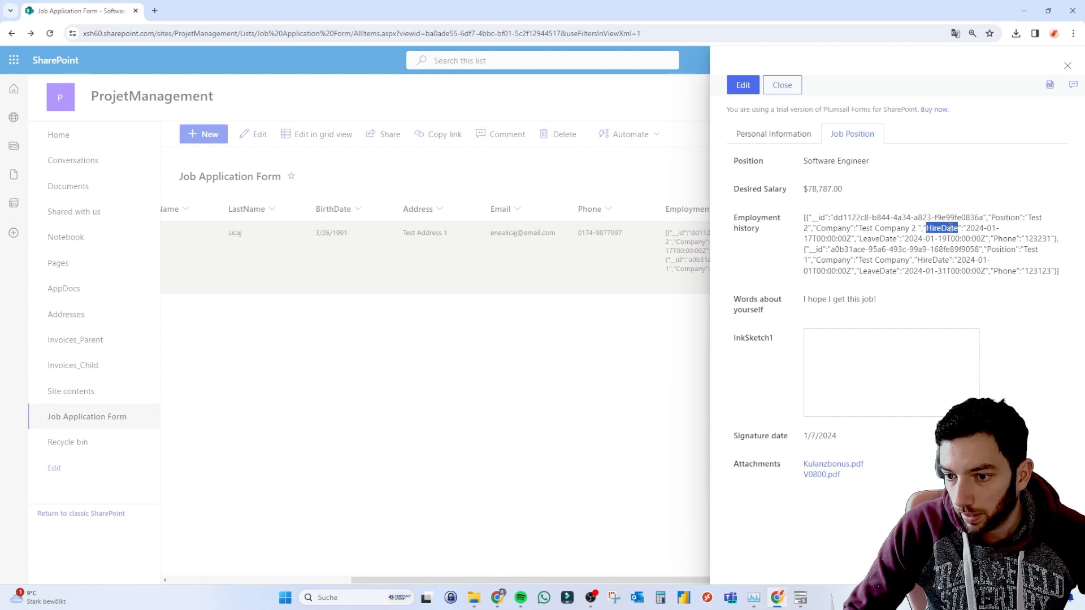
double_click(891, 239)
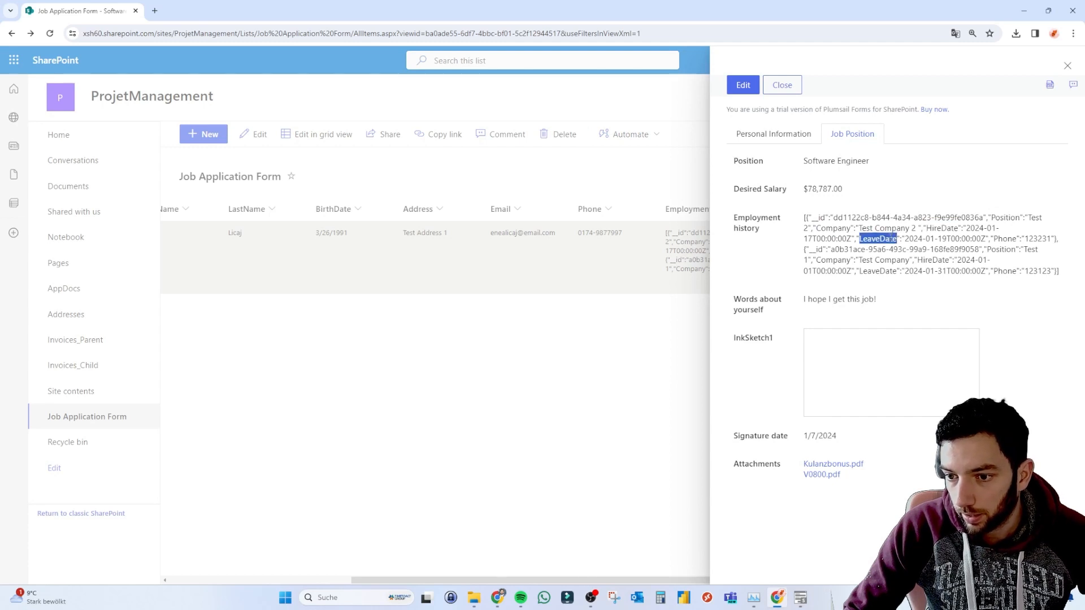
double_click(1005, 239)
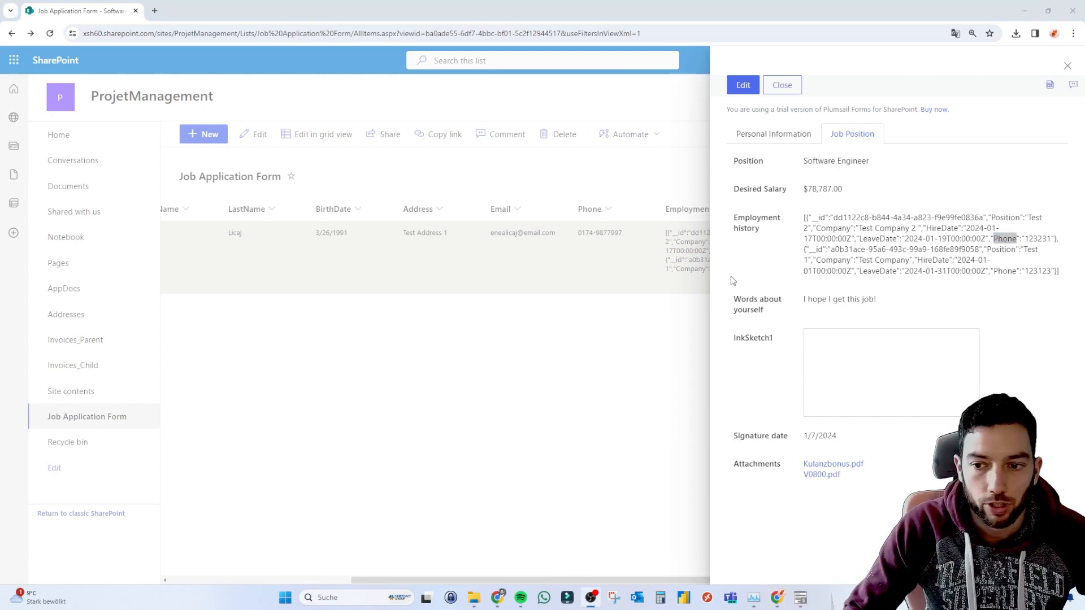
key(alt+Tab)
key(Tab)
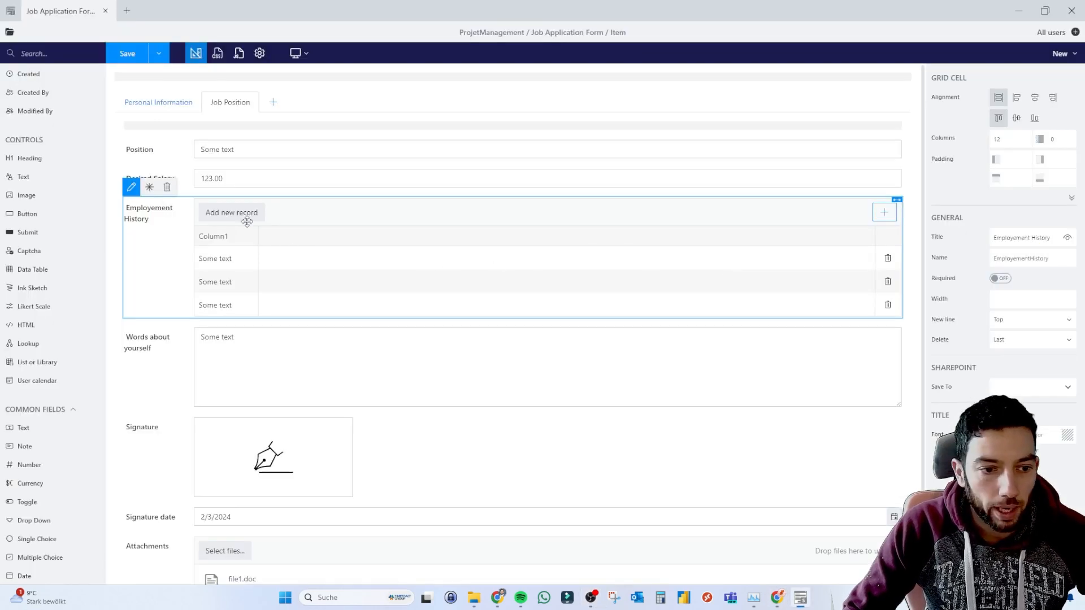
Rename the table's Column1 to Position and add a second column.
click(221, 234)
key(super)
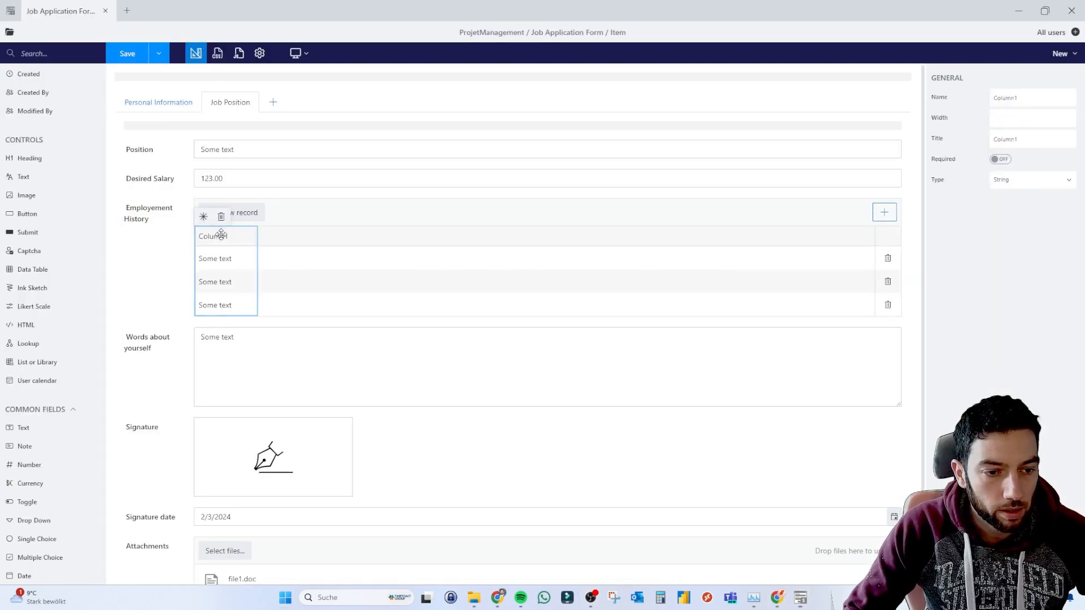
double_click(1015, 98)
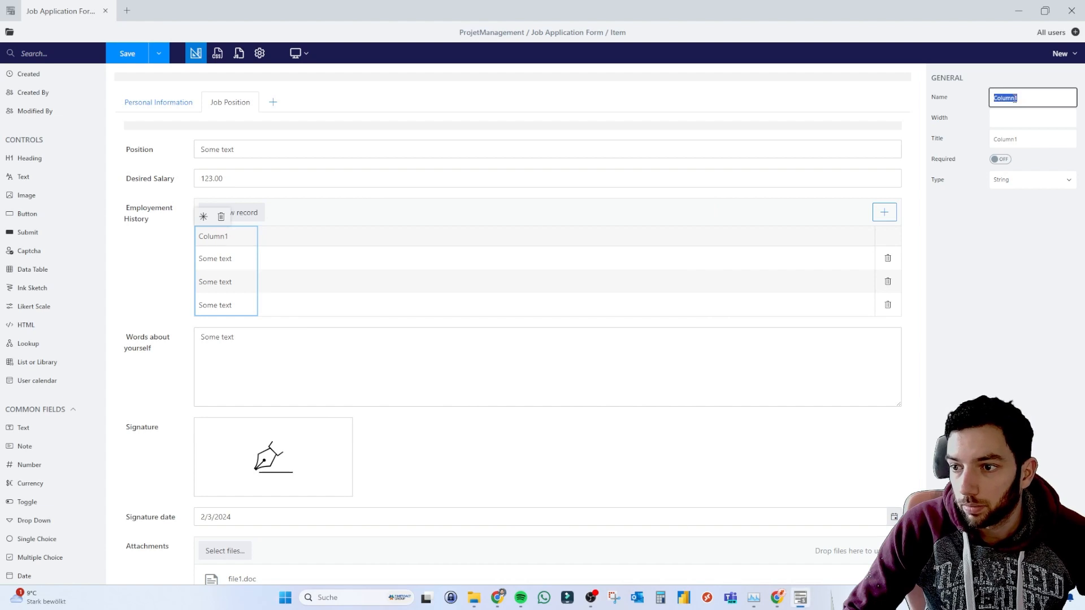
key(super+v)
scroll(947, 282, down, 3)
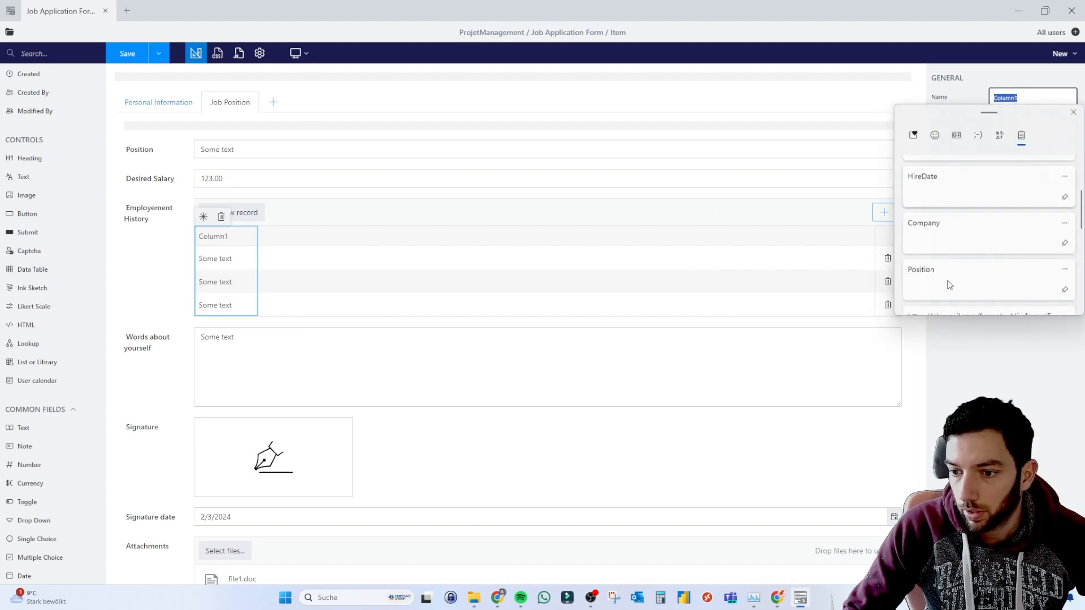
click(961, 262)
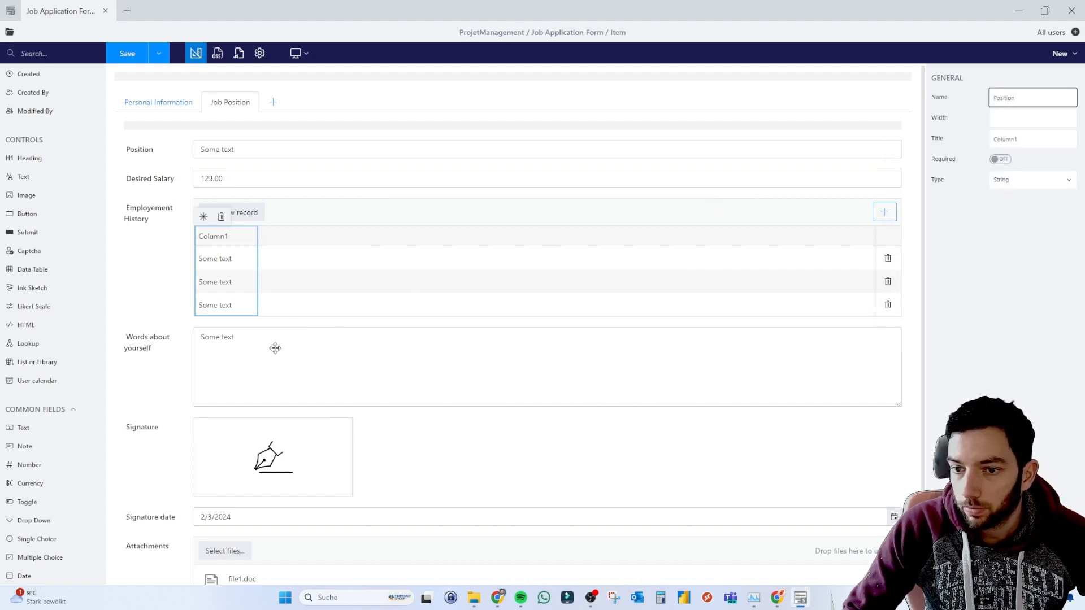
click(243, 209)
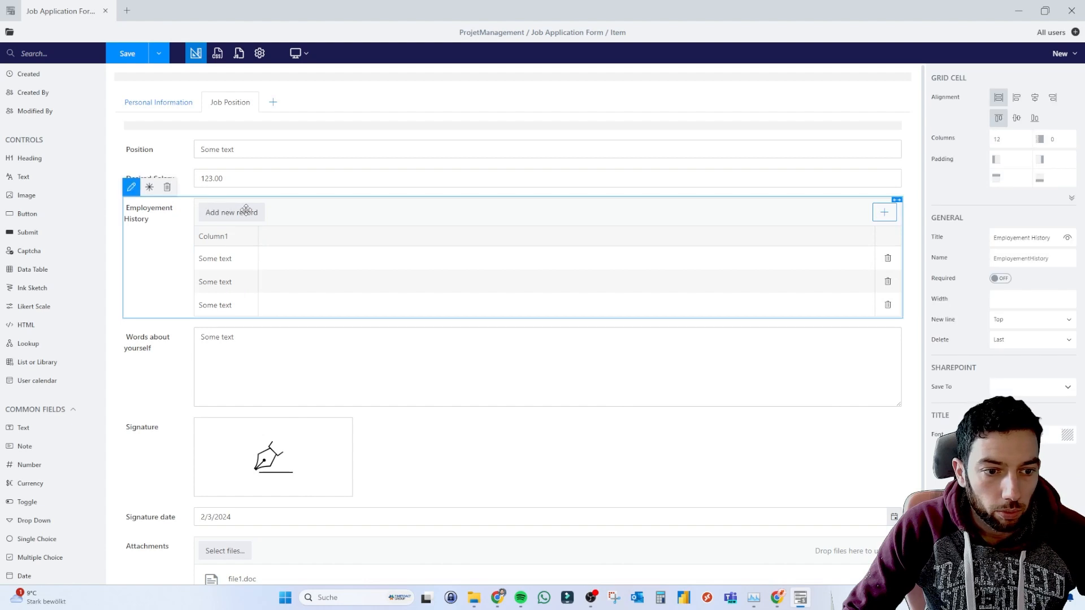
click(889, 214)
click(213, 236)
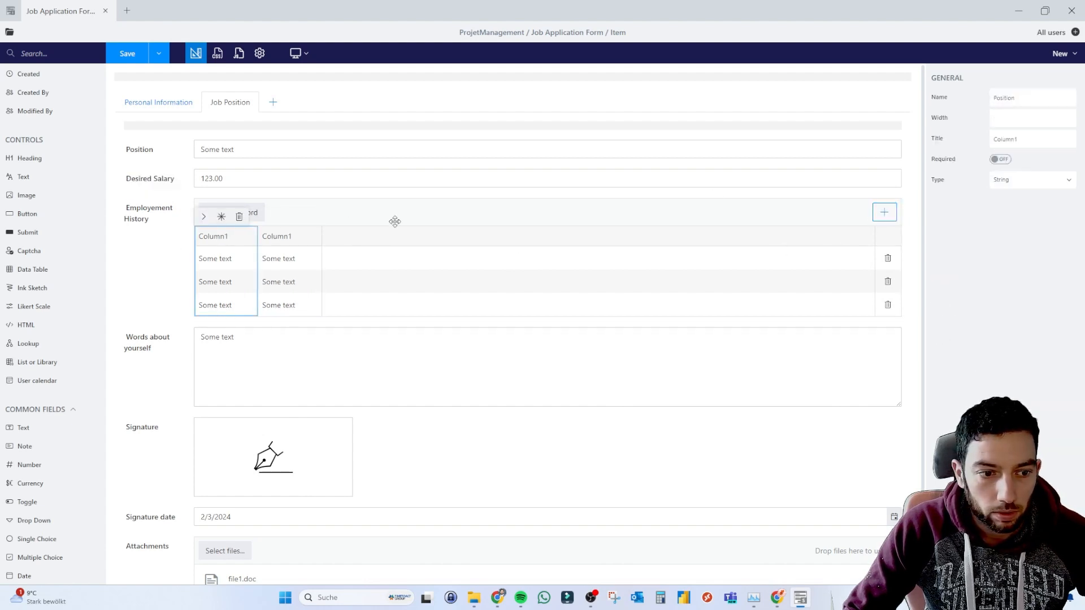
click(1012, 100)
double_click(1013, 140)
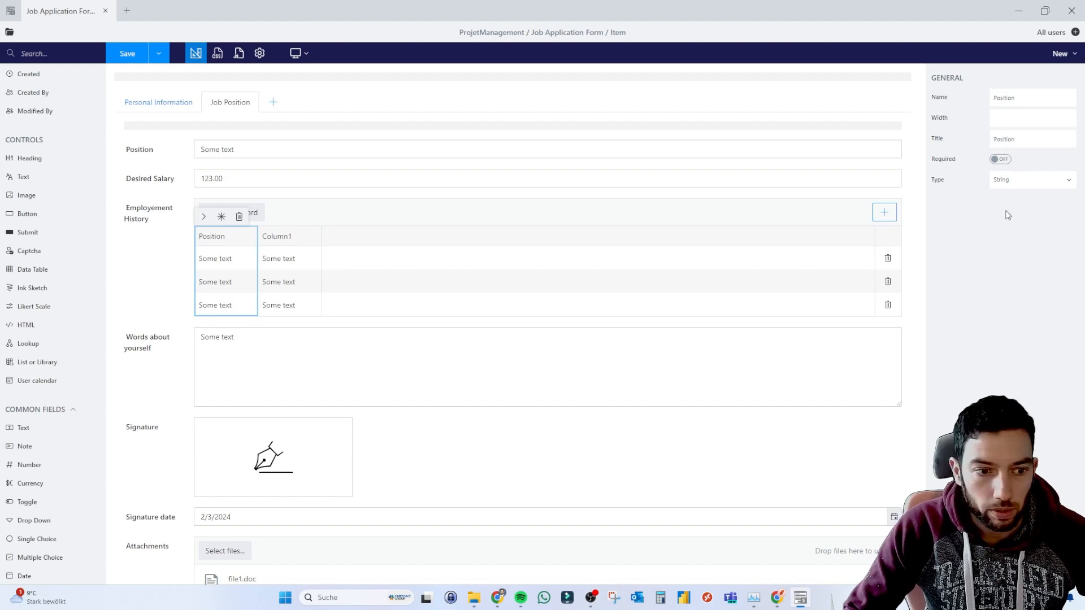
Set the second column's name and title to Company.
click(278, 236)
double_click(1011, 98)
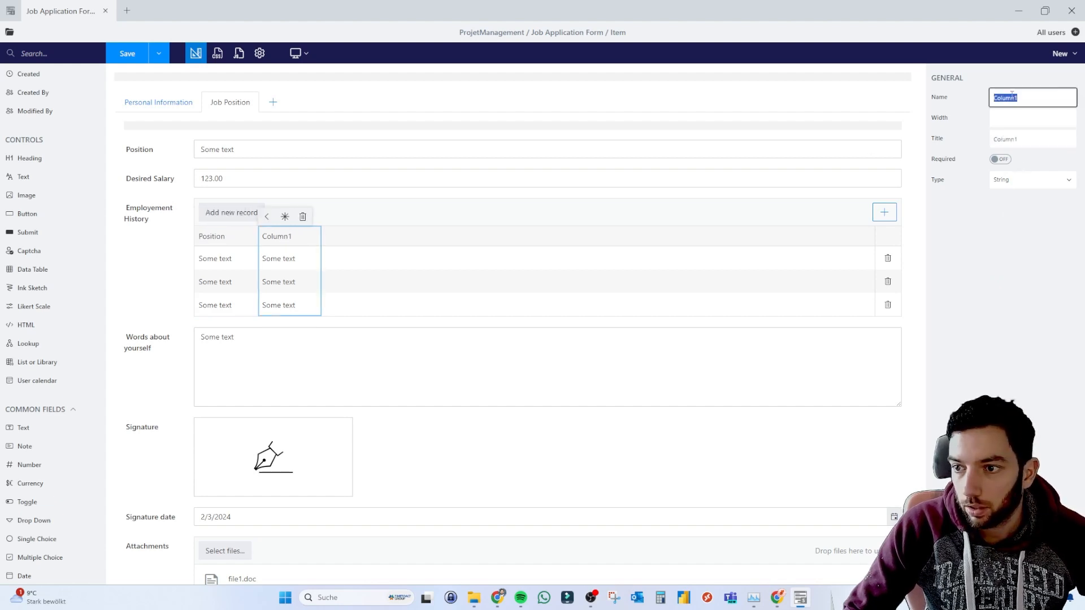
key(super+v)
scroll(915, 237, down, 2)
click(940, 268)
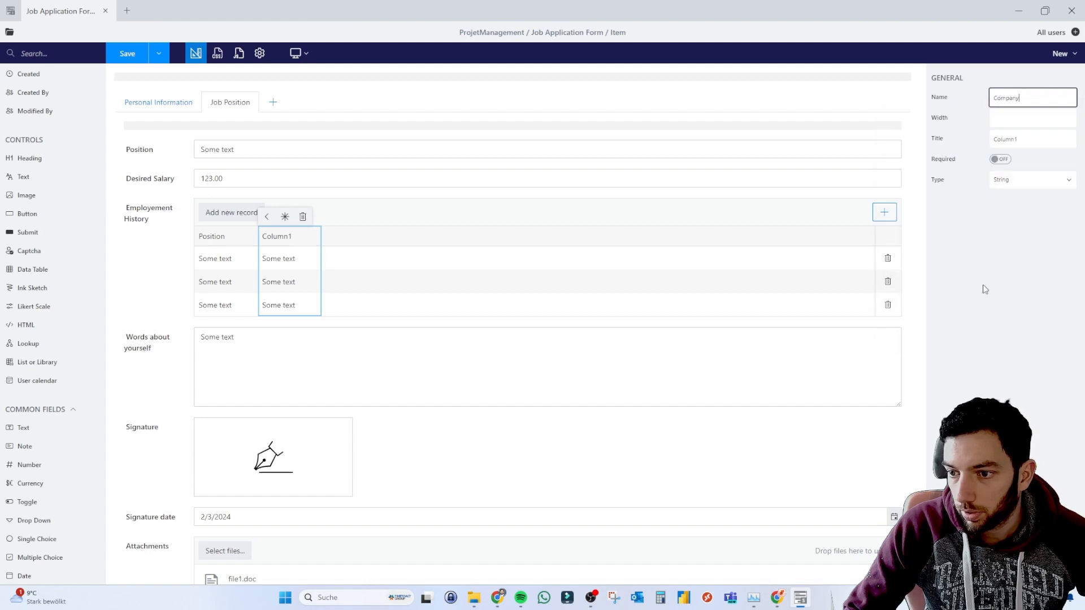
double_click(1017, 138)
text(Company)
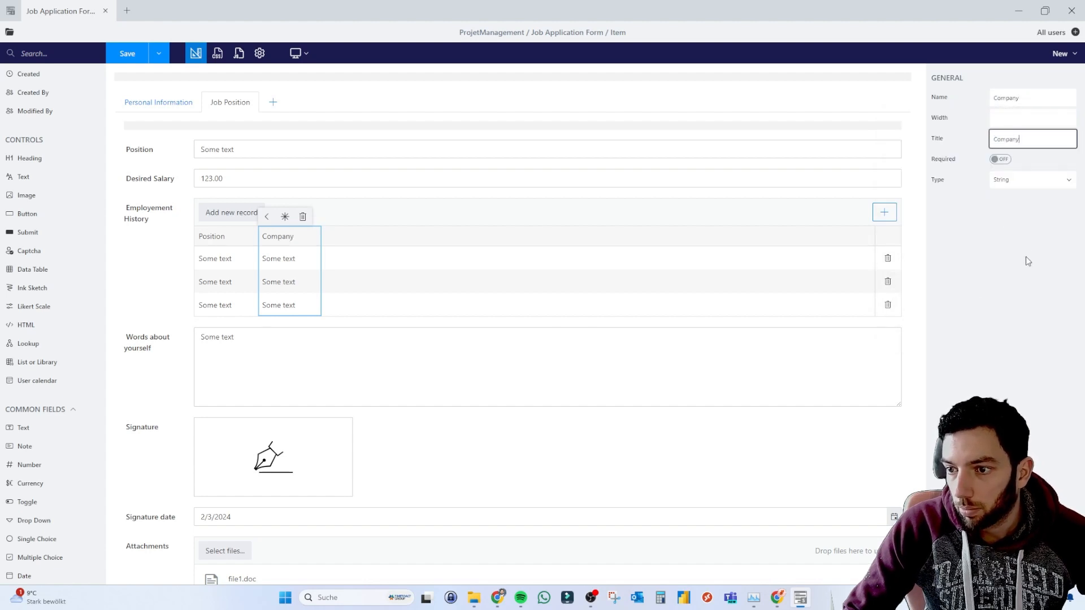
Add a third column with name and title HireDate.
click(885, 212)
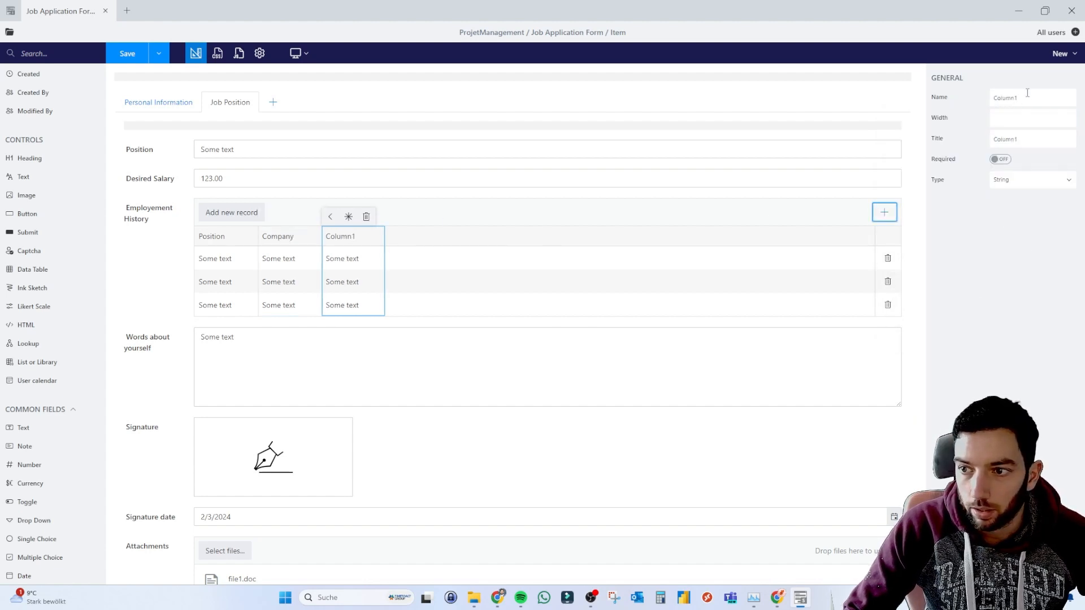
double_click(1024, 95)
key(super+v)
scroll(907, 235, down, 2)
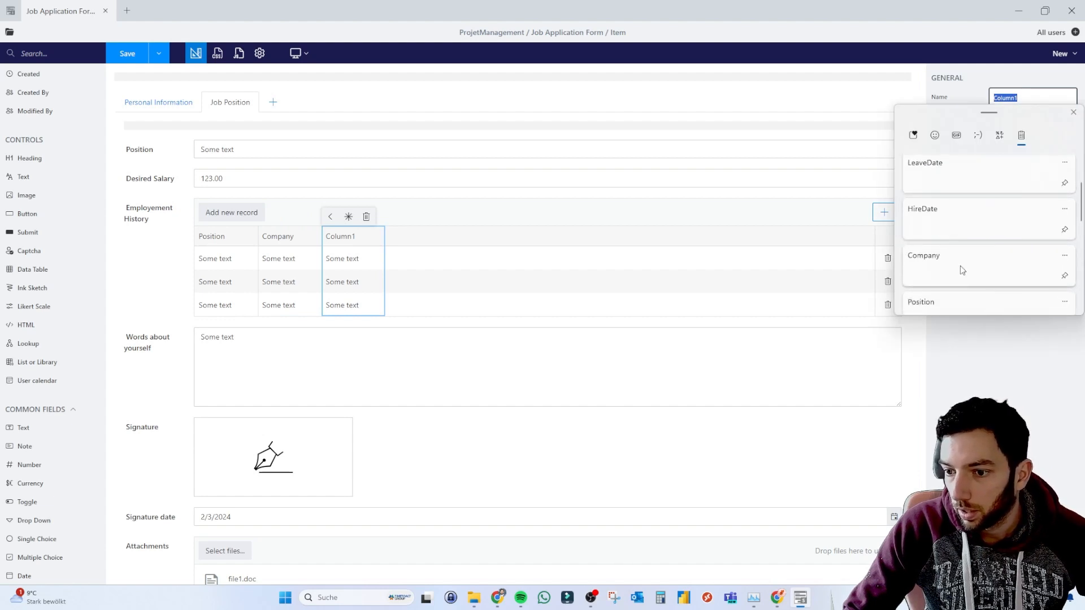
click(948, 222)
double_click(1014, 140)
key(ctrl+v)
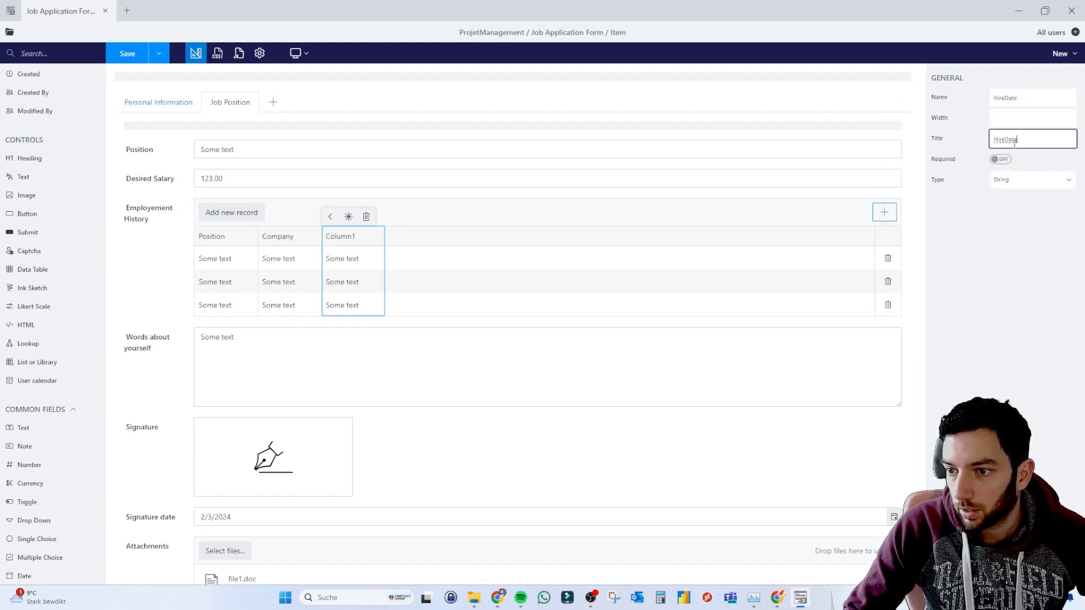
Add a fourth column named LeaveDate.
click(466, 222)
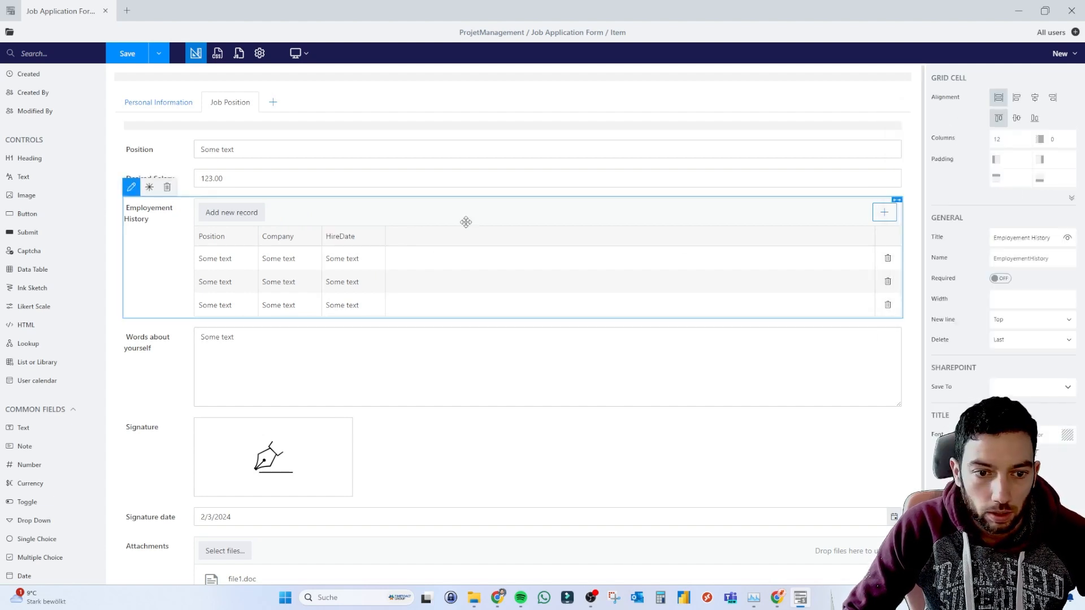
click(884, 212)
double_click(1014, 98)
key(super+v)
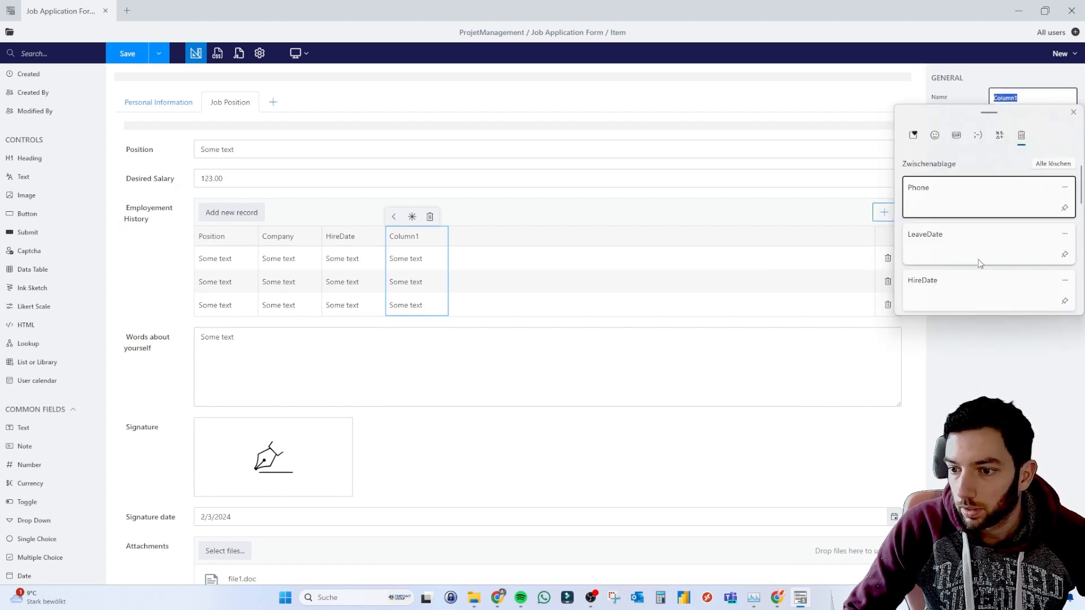
click(944, 224)
double_click(1011, 133)
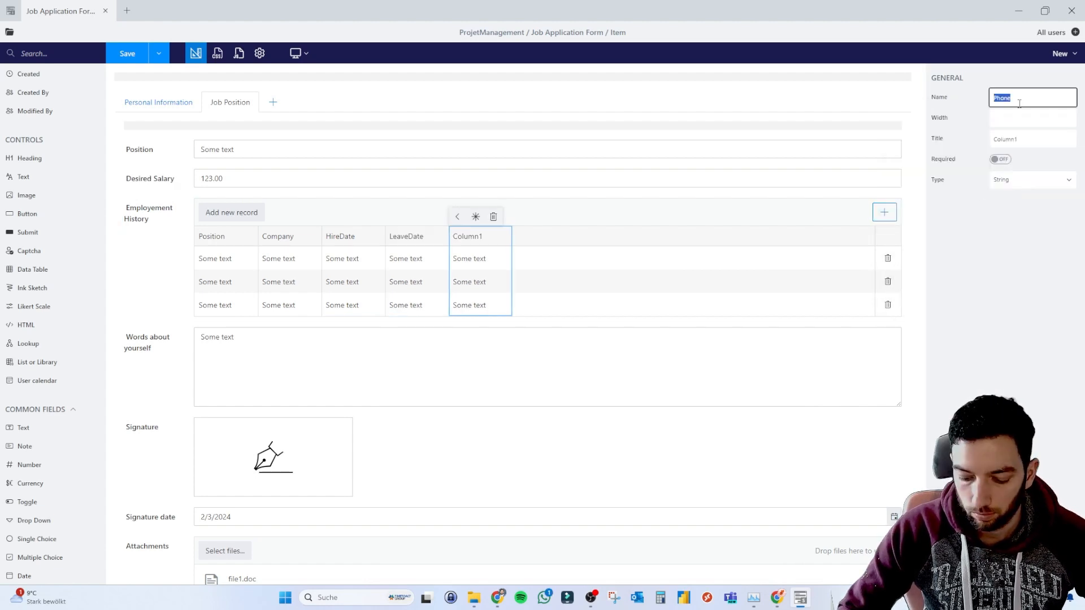
Set the Phone column's name and title to Phone.
key(BackSpace)
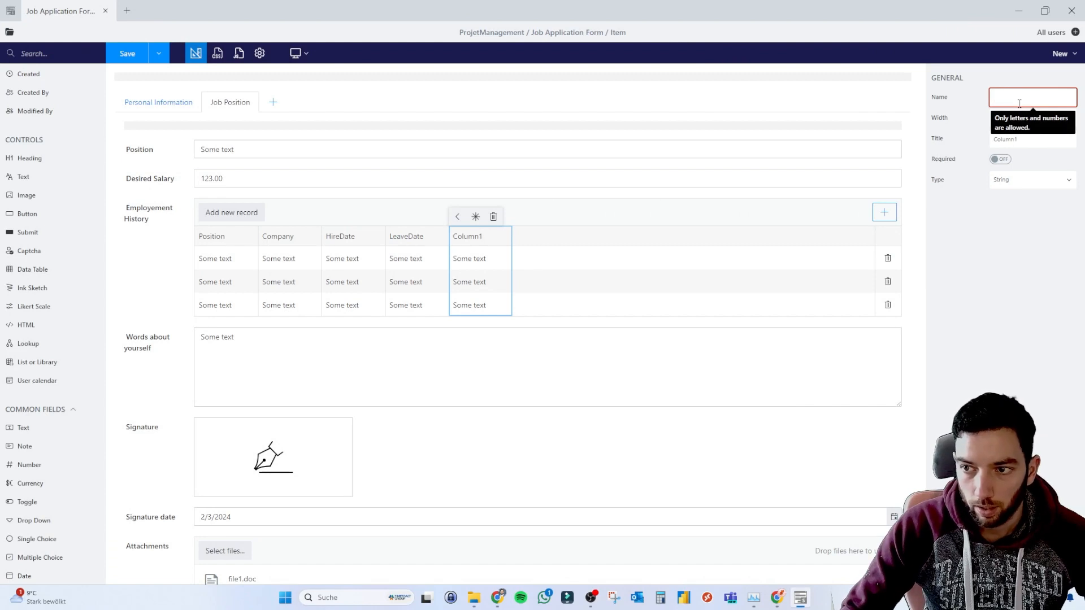
text(Phone)
double_click(1009, 139)
text(Phone)
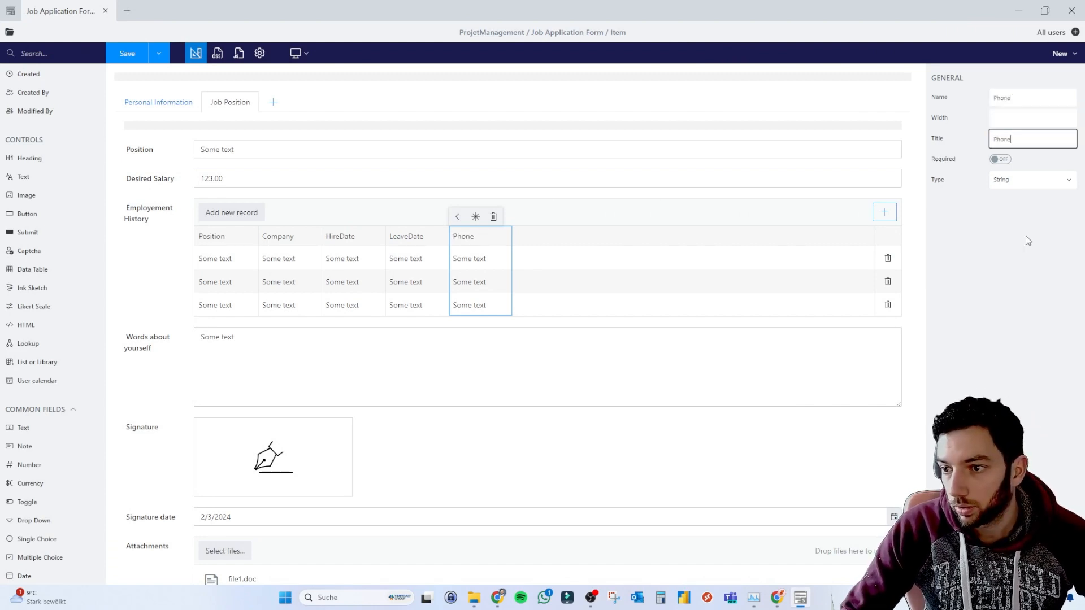
click(582, 219)
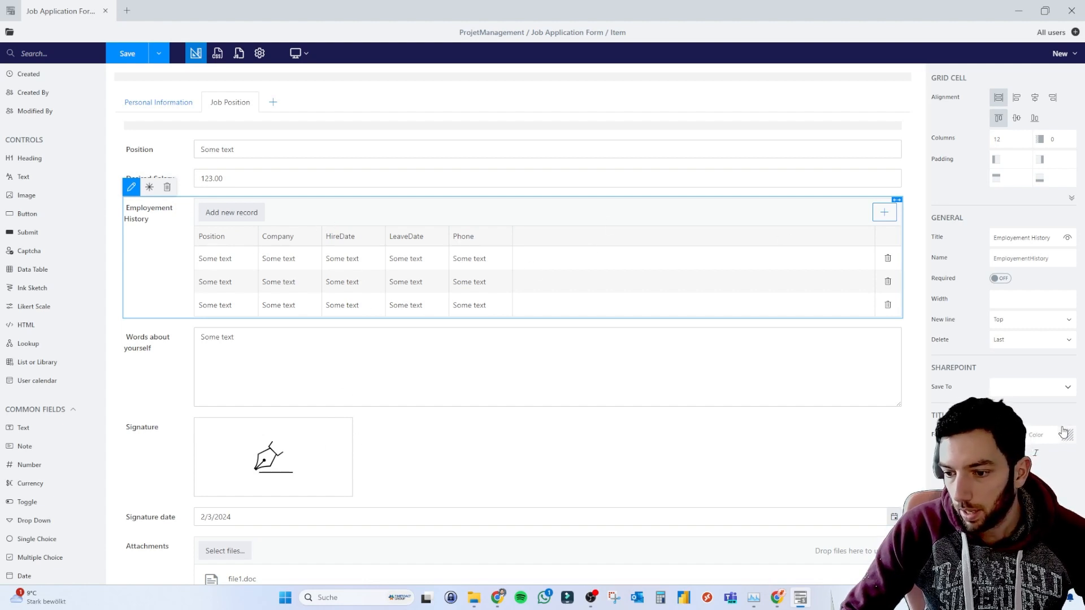
Set the table's SharePoint Save To field to EmploymentHistory and confirm its columns JSON formatting.
click(1049, 393)
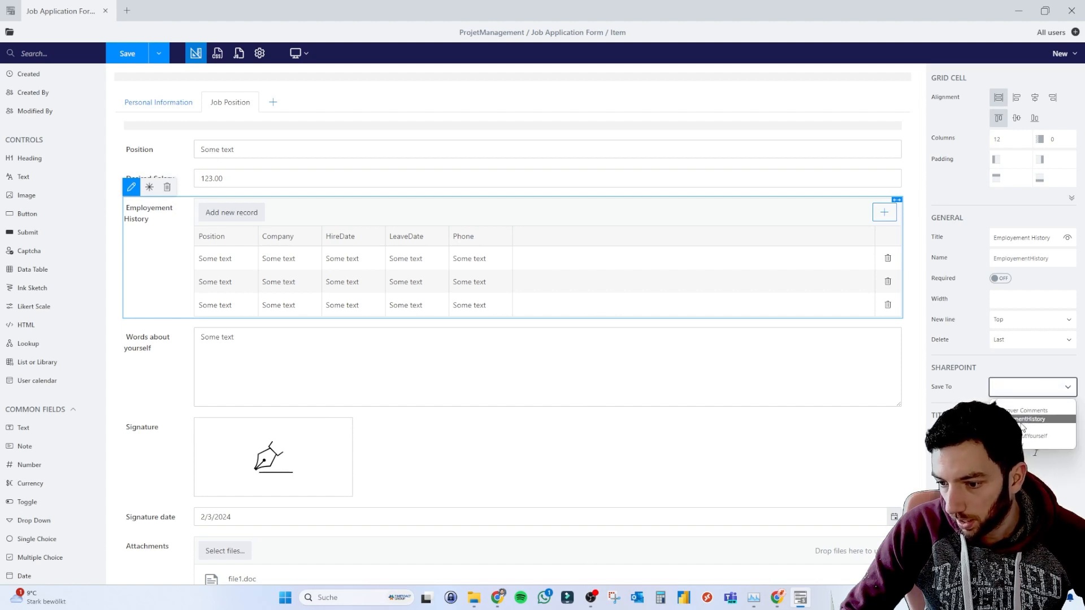
click(1034, 419)
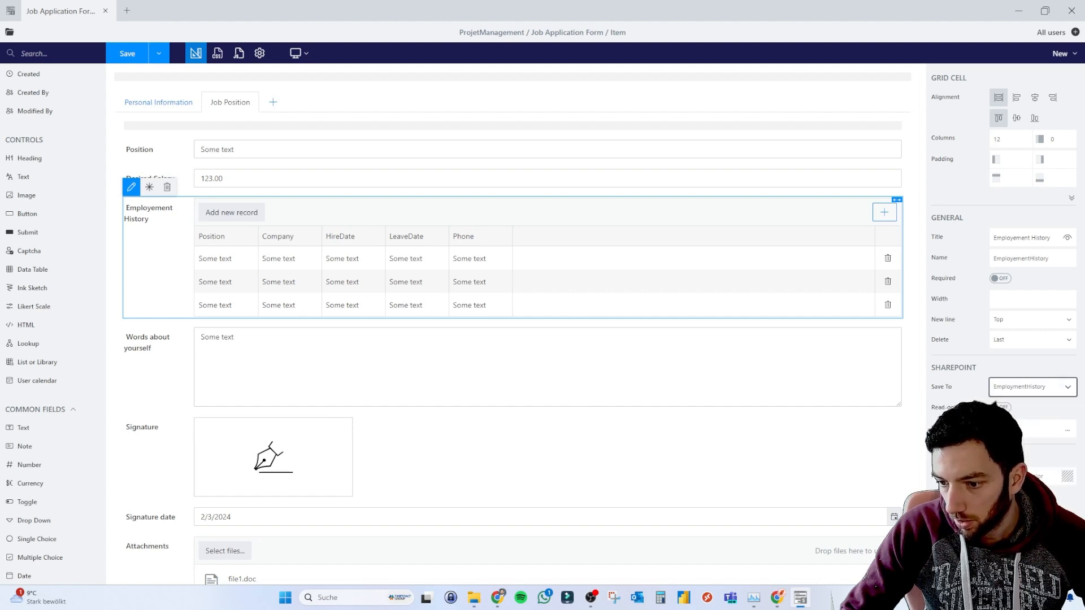
click(1040, 428)
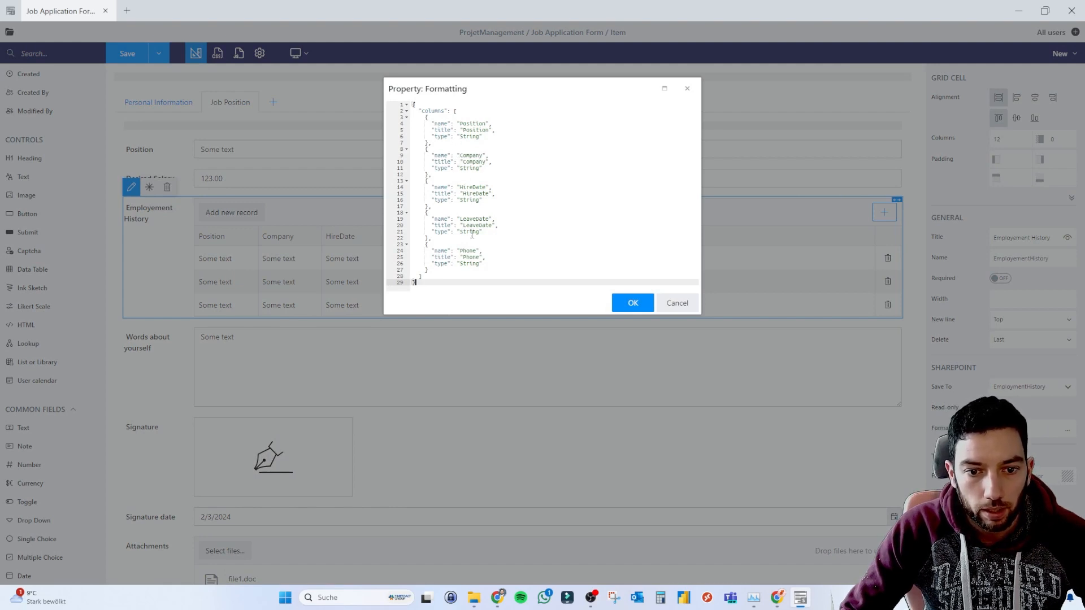
click(638, 303)
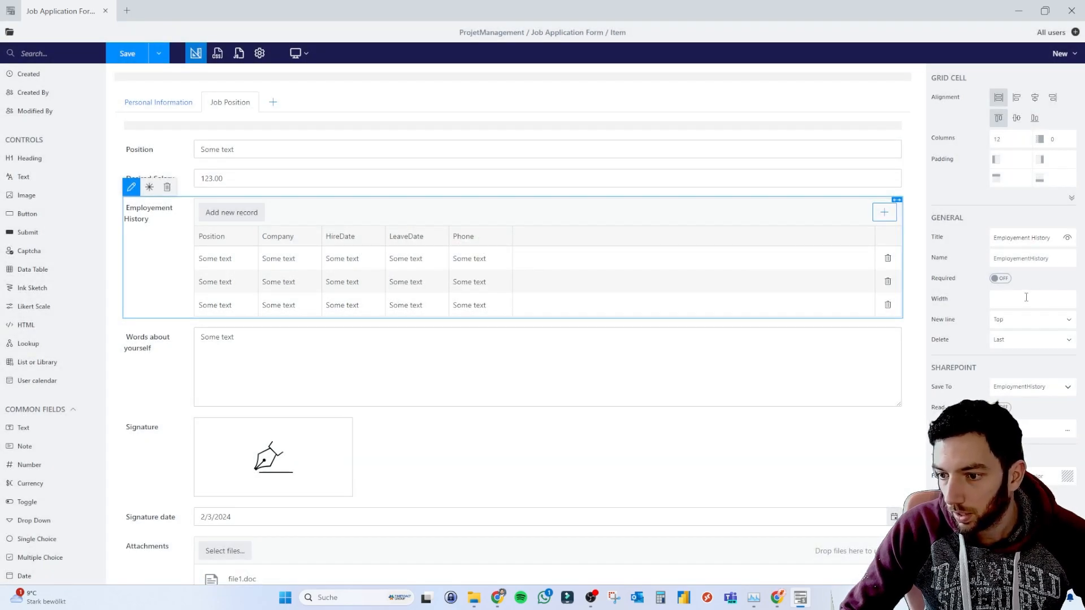
Set the Signature ink sketch's SharePoint Save To field to Signature.
click(192, 446)
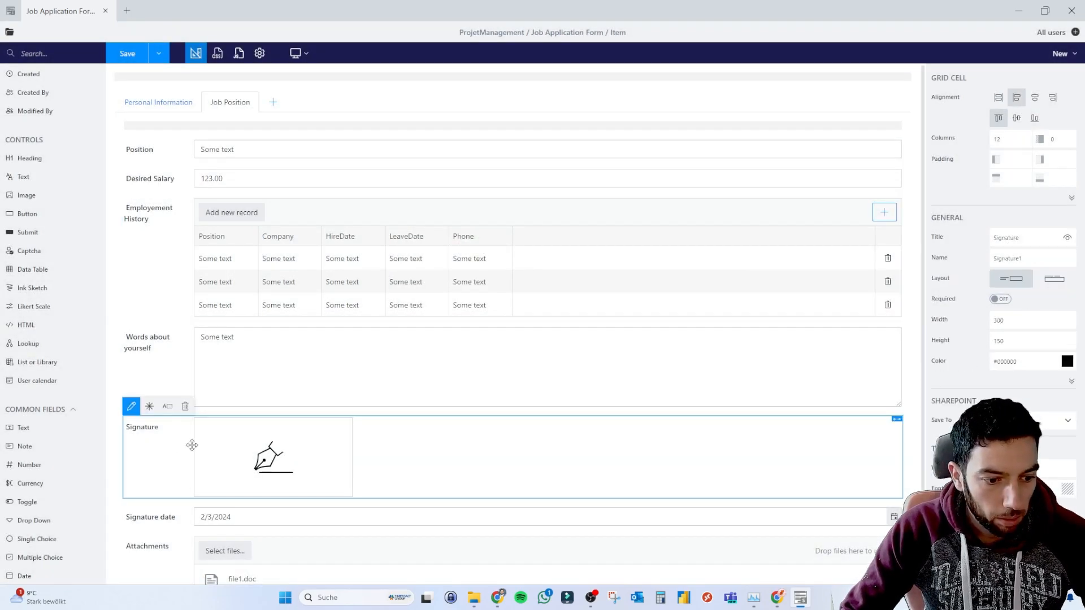
click(1043, 420)
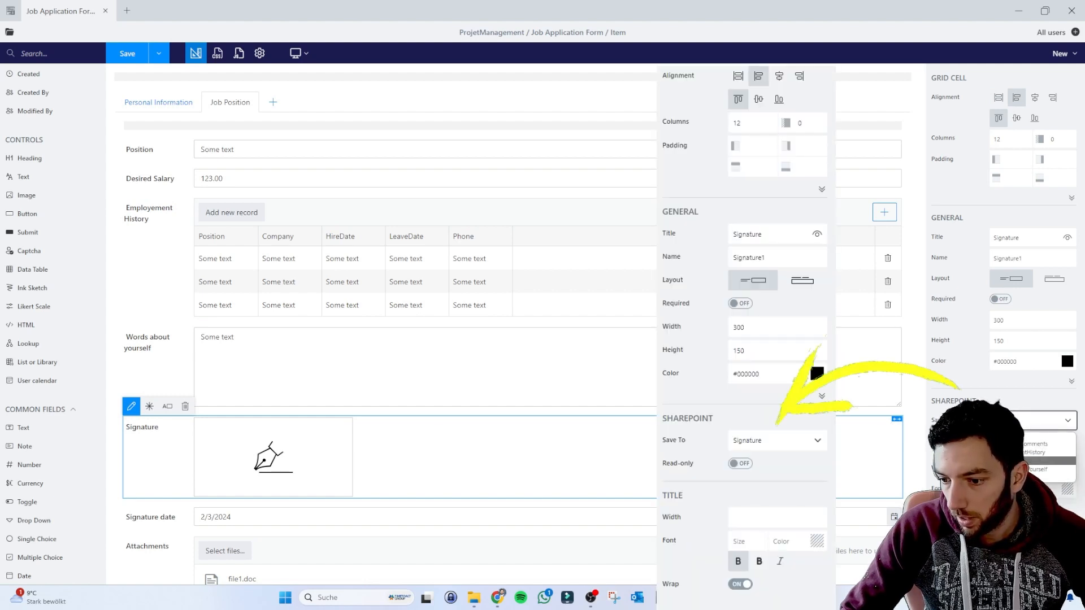
click(1024, 462)
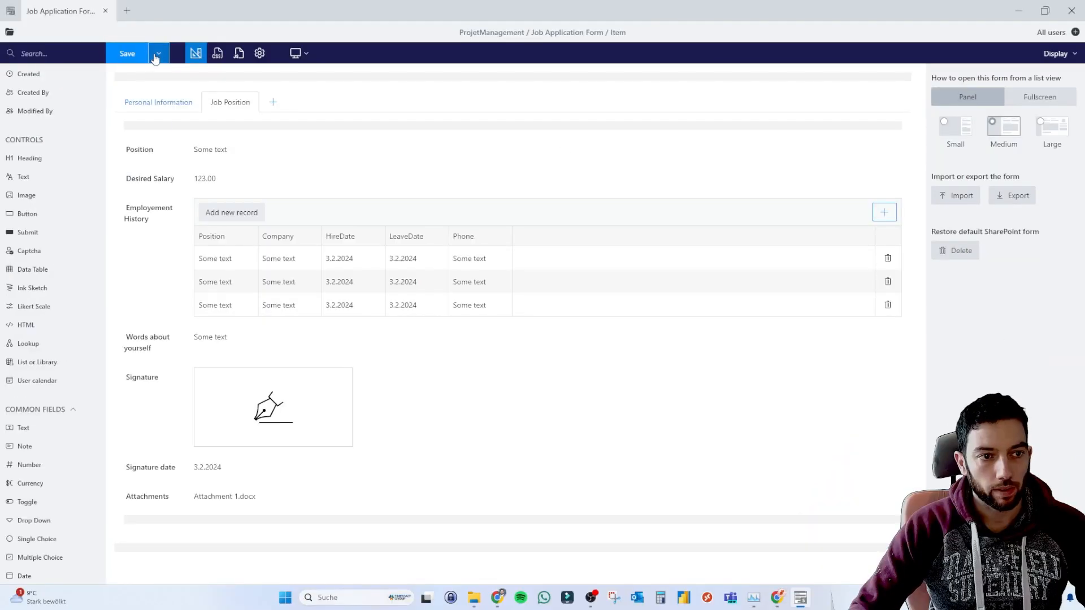
Save the Display form, then switch the form type to Edit.
click(156, 53)
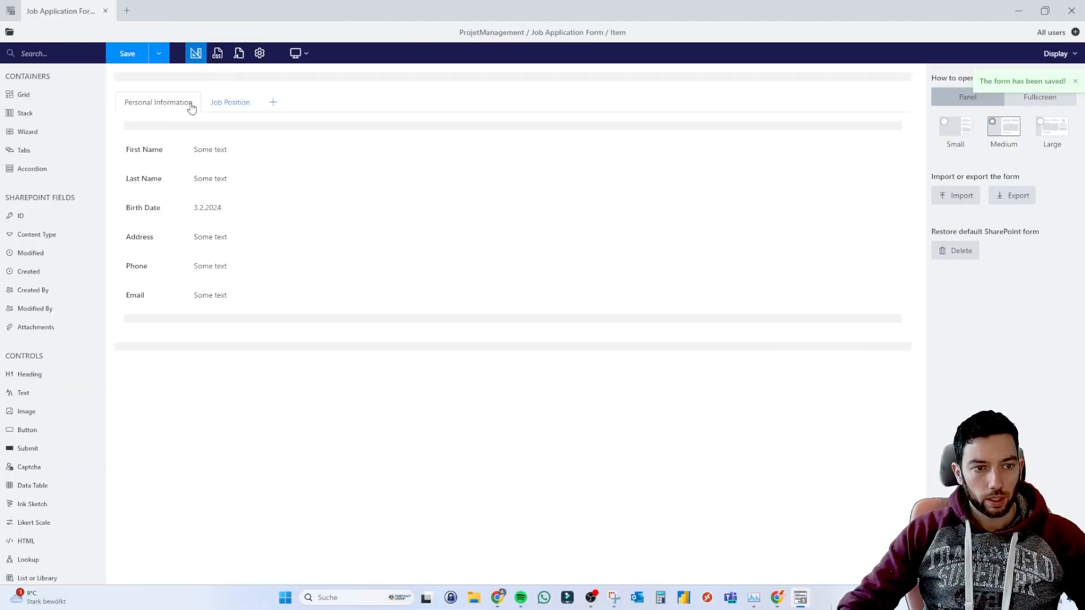
click(1056, 53)
click(1061, 75)
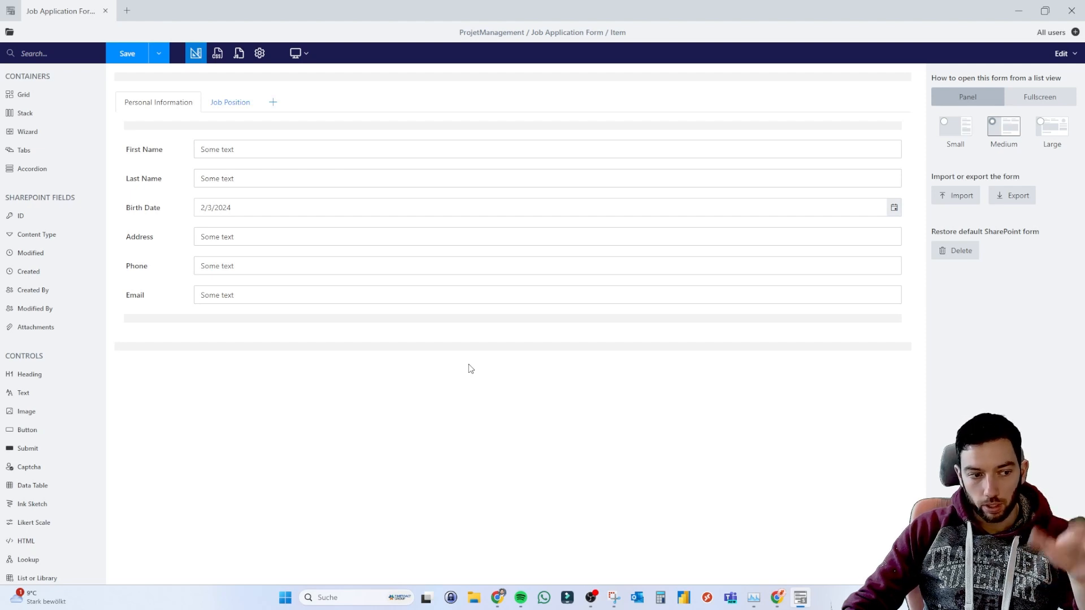
Look over the custom CSS and JavaScript editors, then bring up the form's general settings.
click(216, 54)
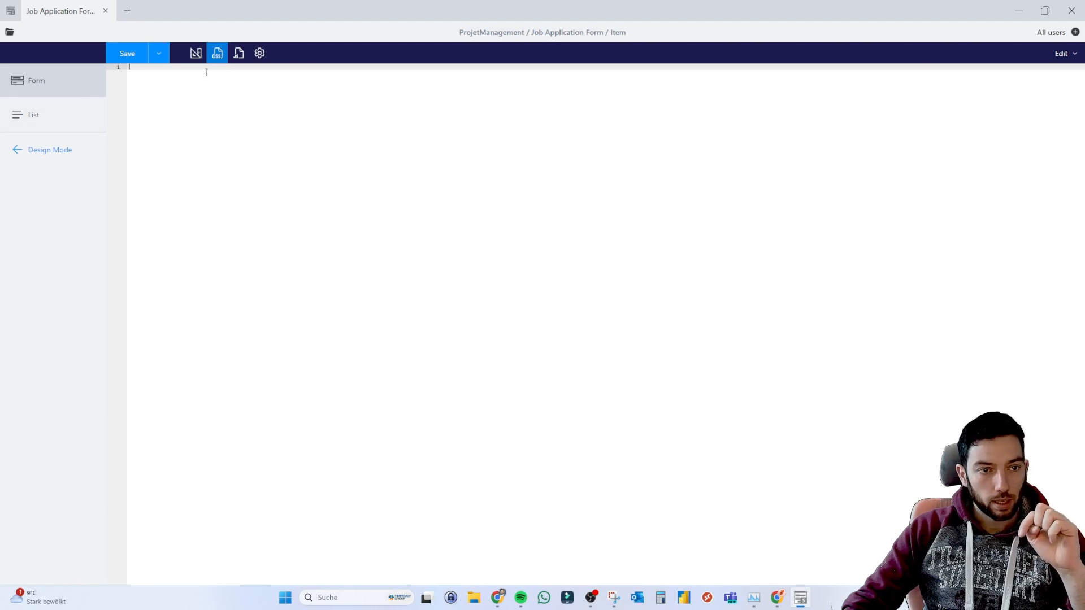
click(240, 57)
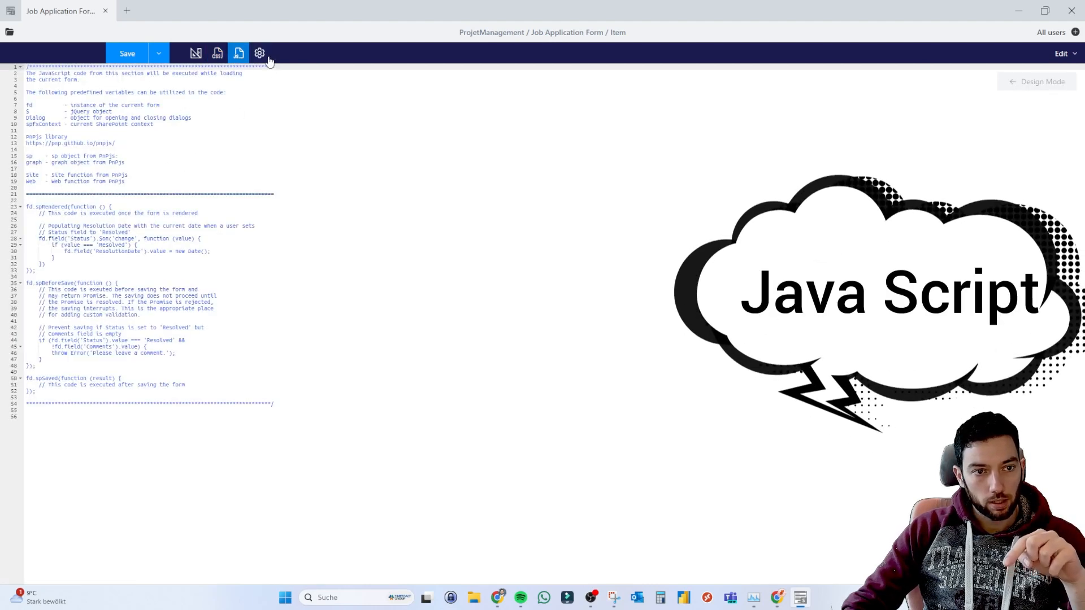
click(263, 56)
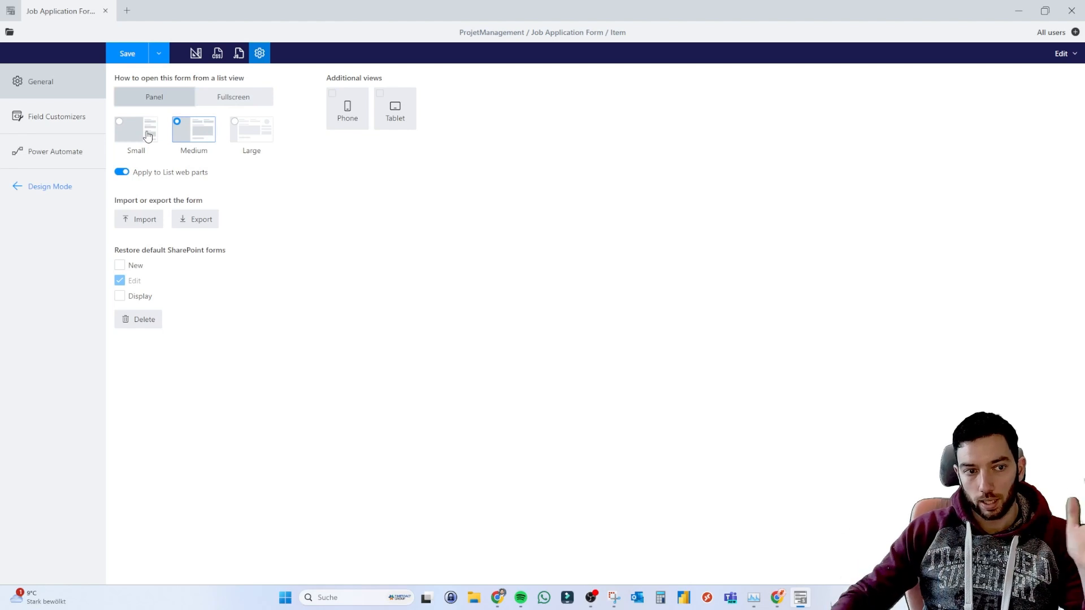
Keep the form opening in a panel rather than full screen, and cancel adding a phone view.
click(214, 98)
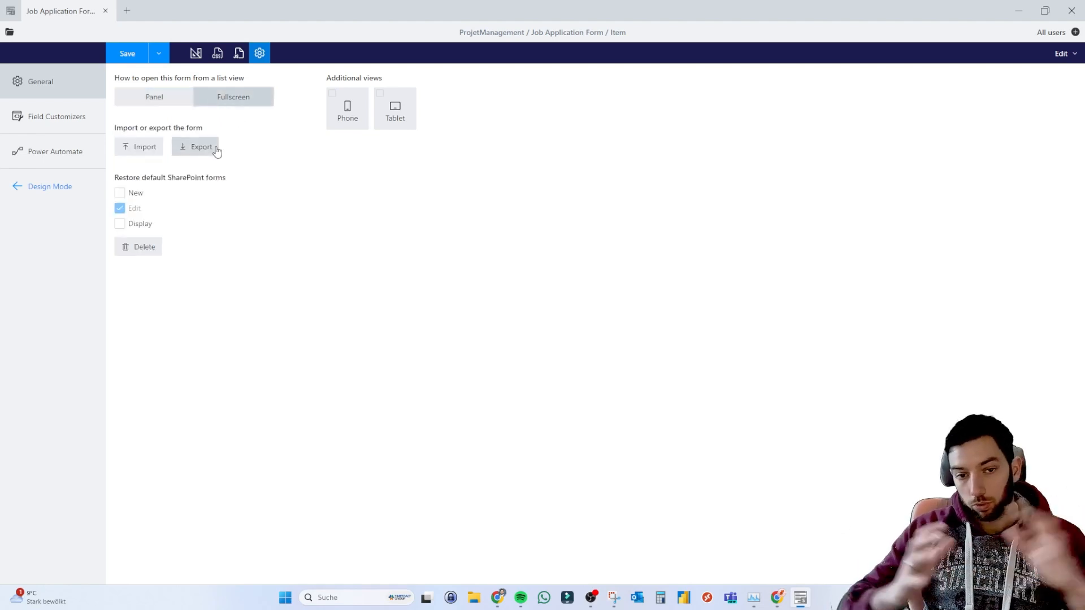
click(165, 102)
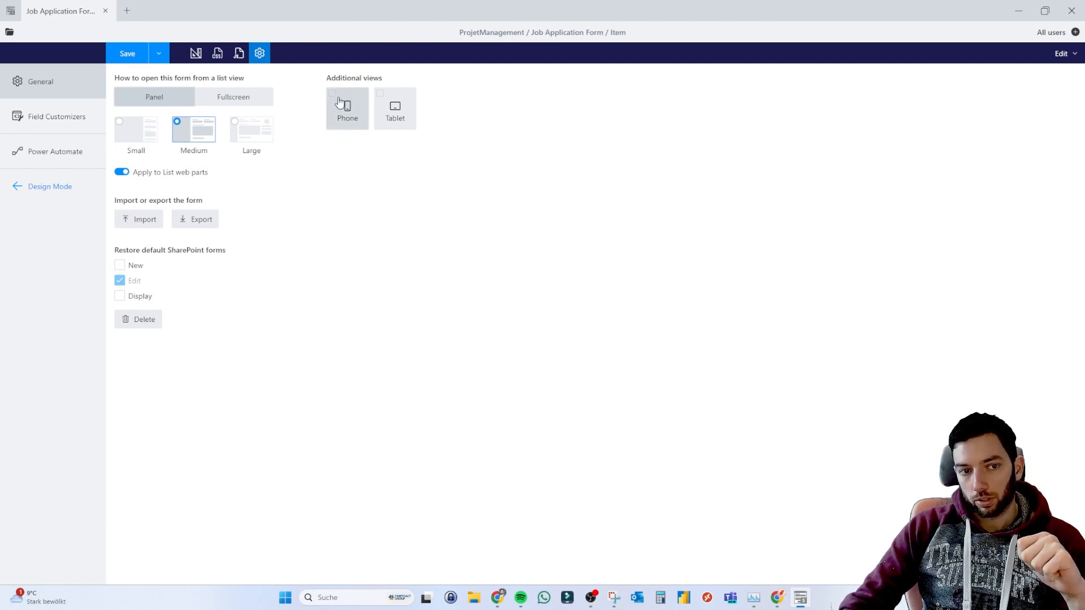
click(357, 107)
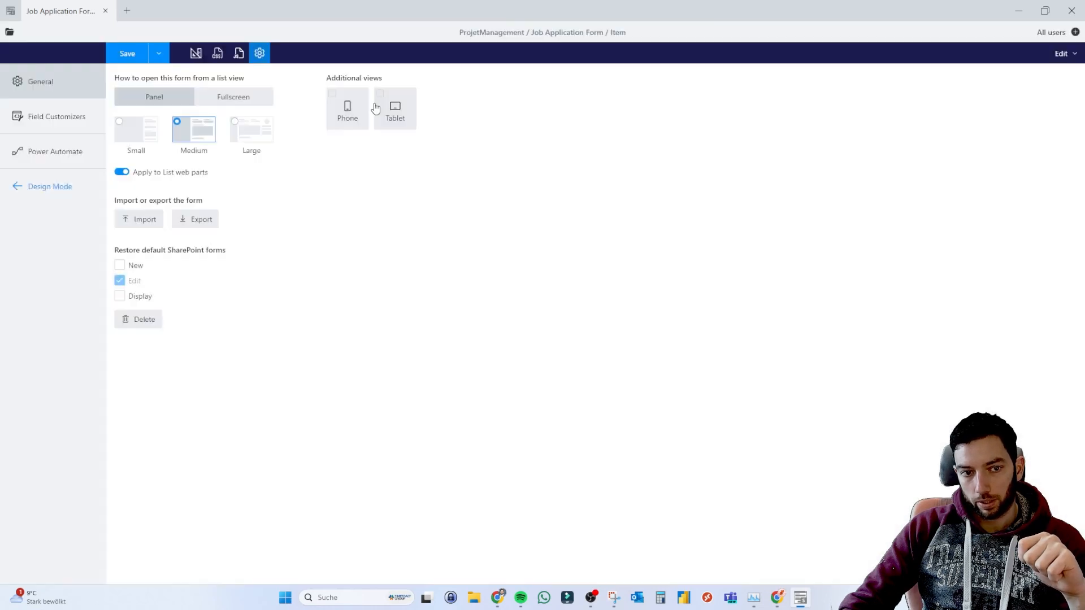
click(566, 323)
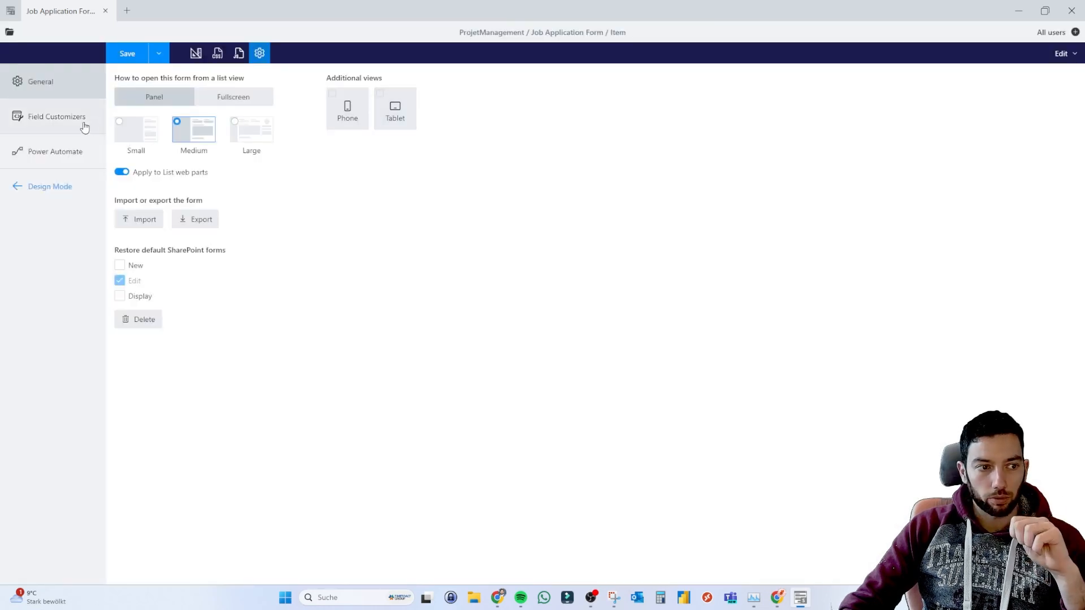
Review the field customizer and Power Automate settings, then return to the Edit form's layout designer.
click(60, 125)
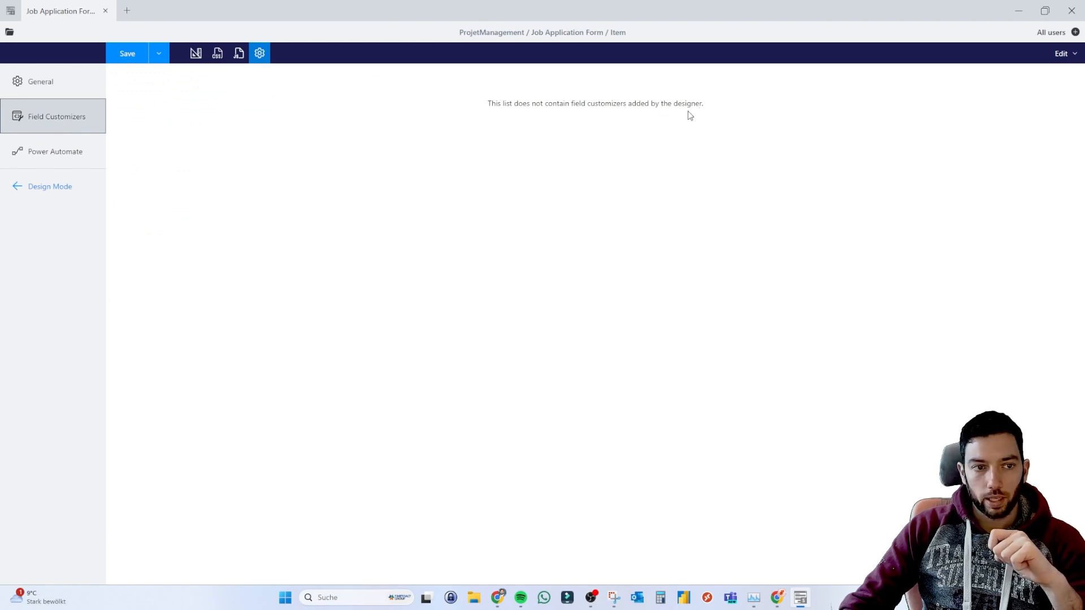
click(80, 148)
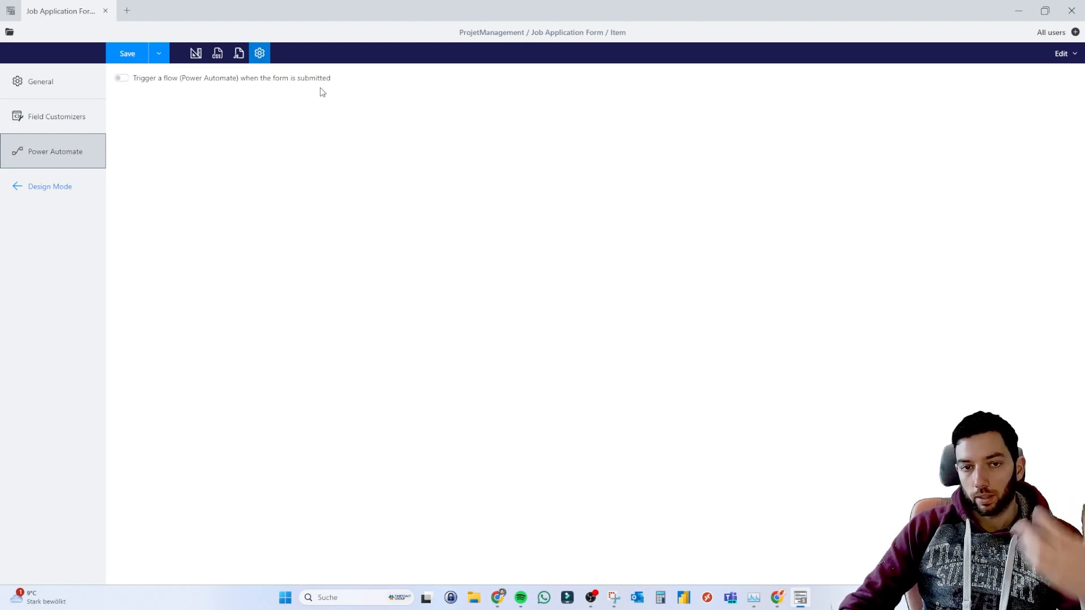
click(84, 90)
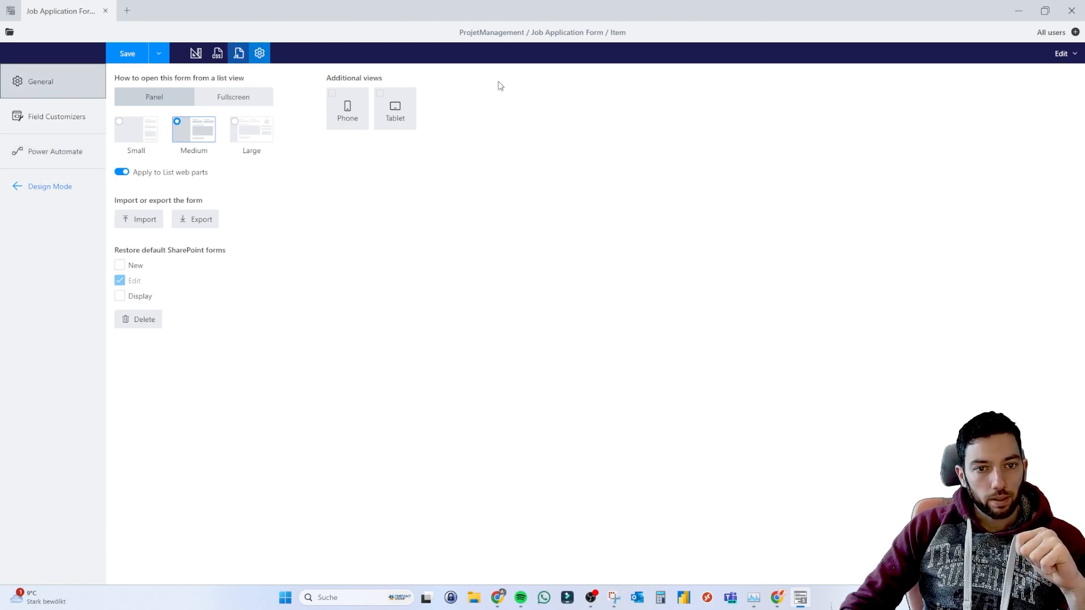
click(1061, 54)
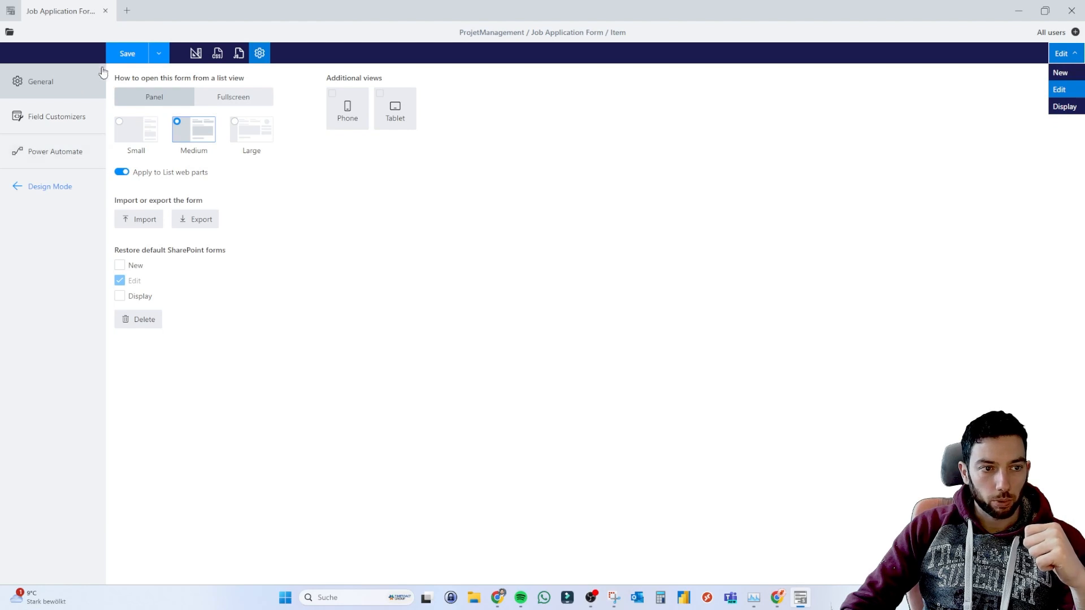
click(196, 53)
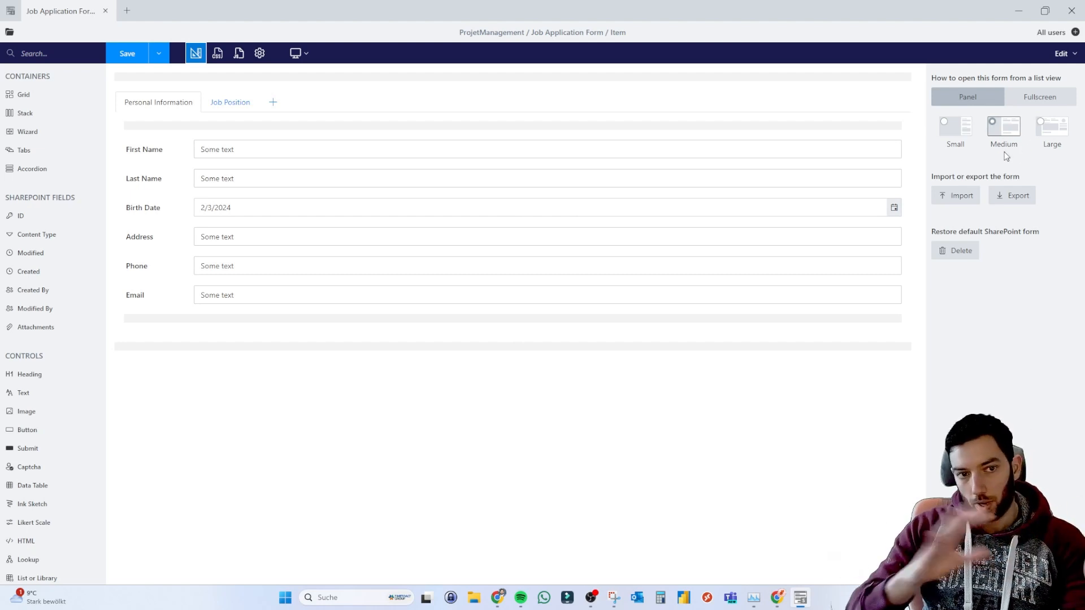
Scroll up and down through the toolbox's list of controls.
scroll(45, 362, down, 1)
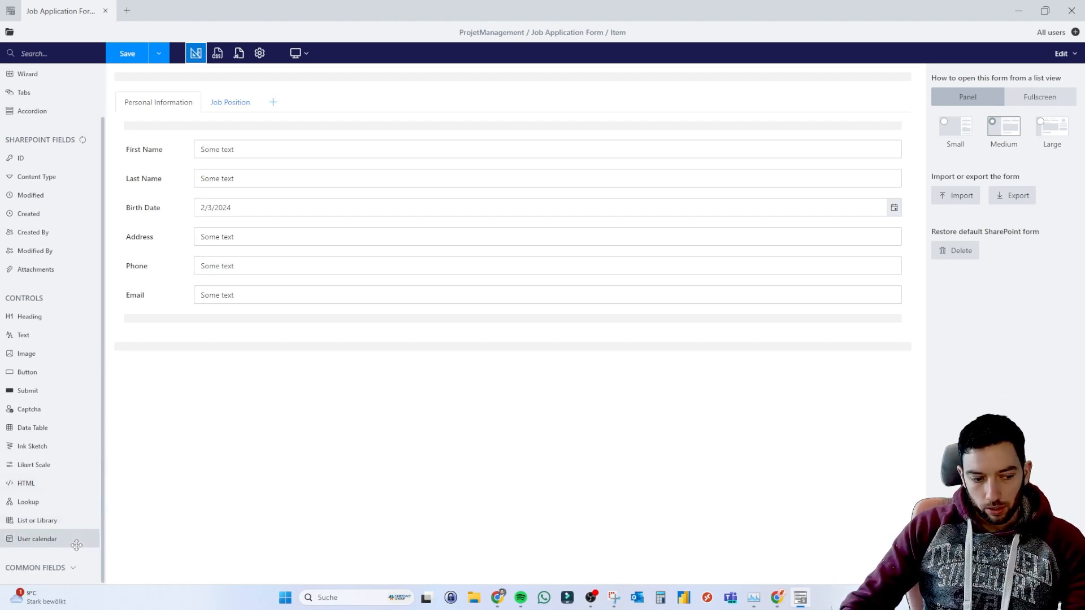
scroll(62, 497, down, 4)
scroll(56, 466, up, 5)
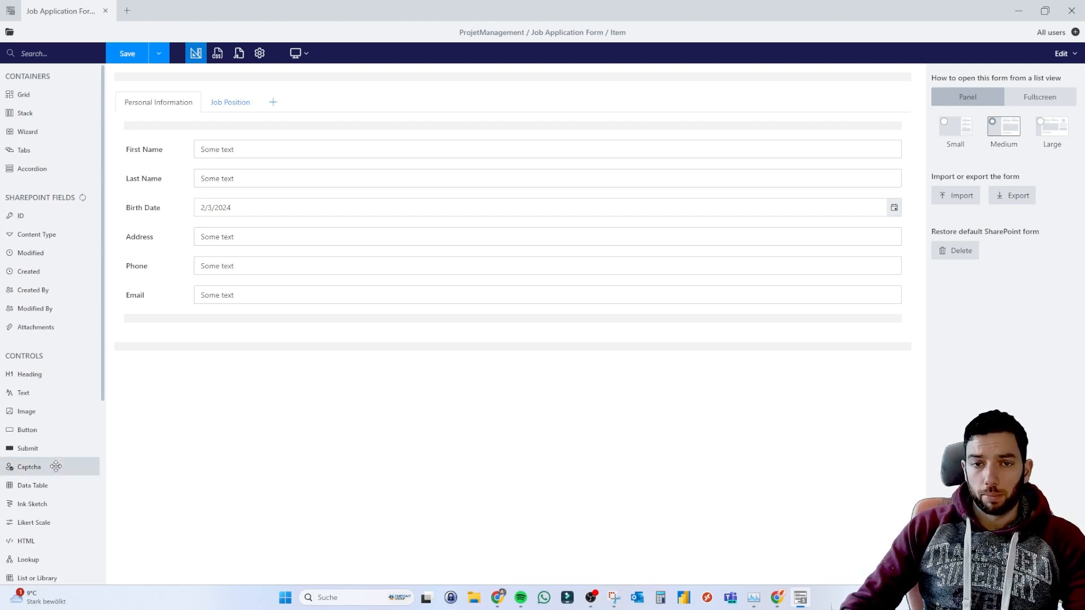
scroll(73, 389, down, 3)
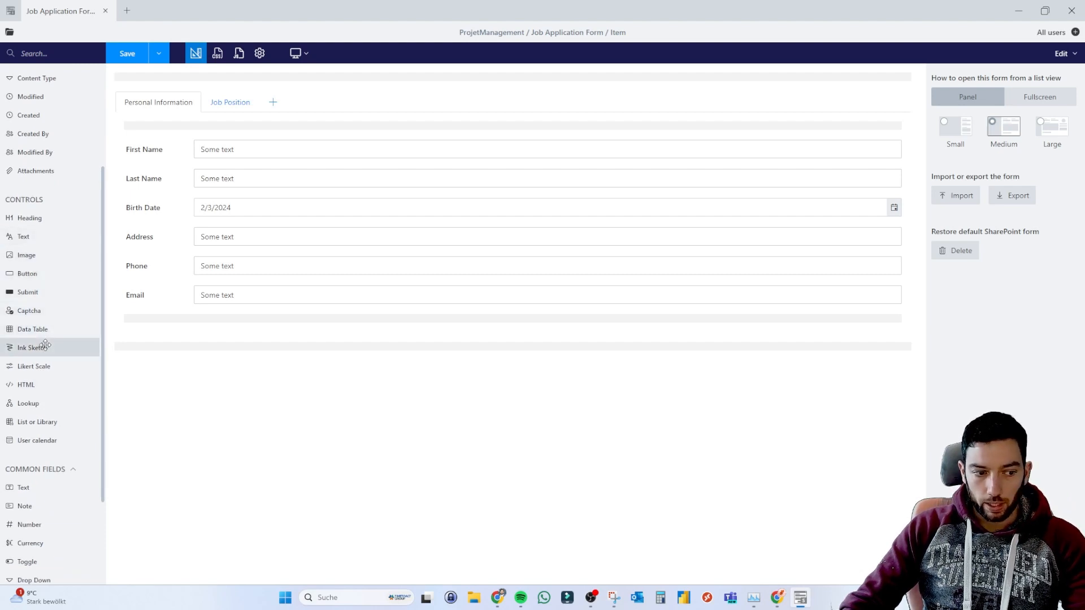
scroll(49, 384, down, 1)
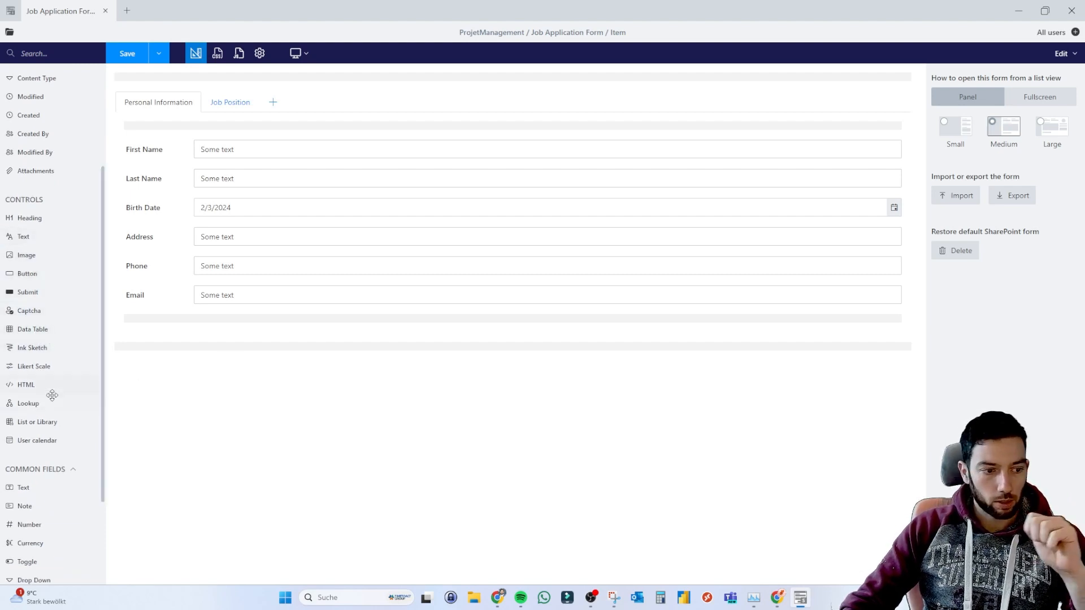
scroll(50, 380, down, 1)
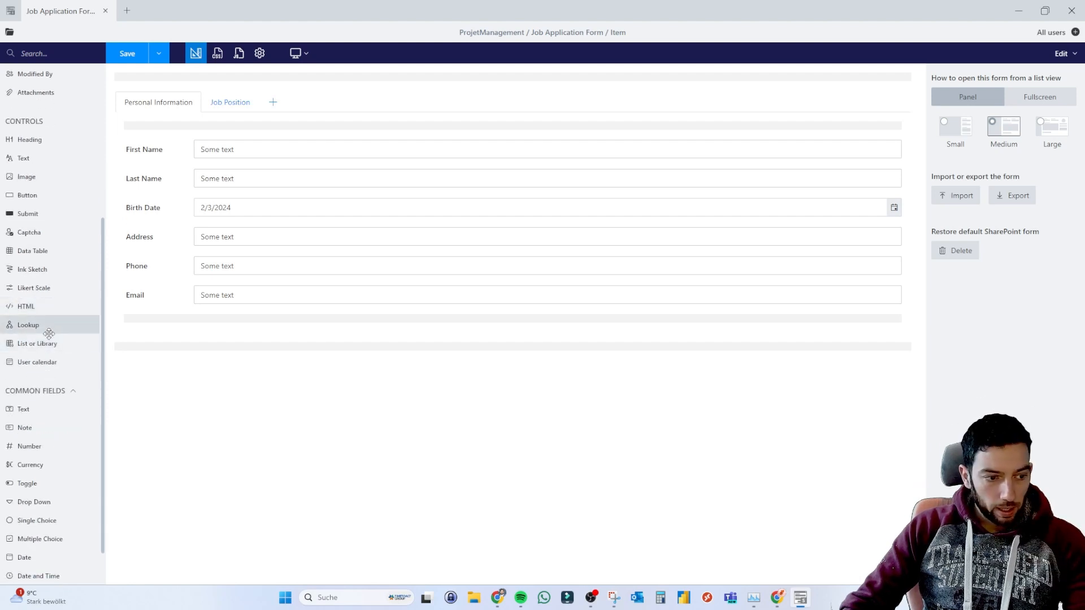
scroll(48, 384, down, 1)
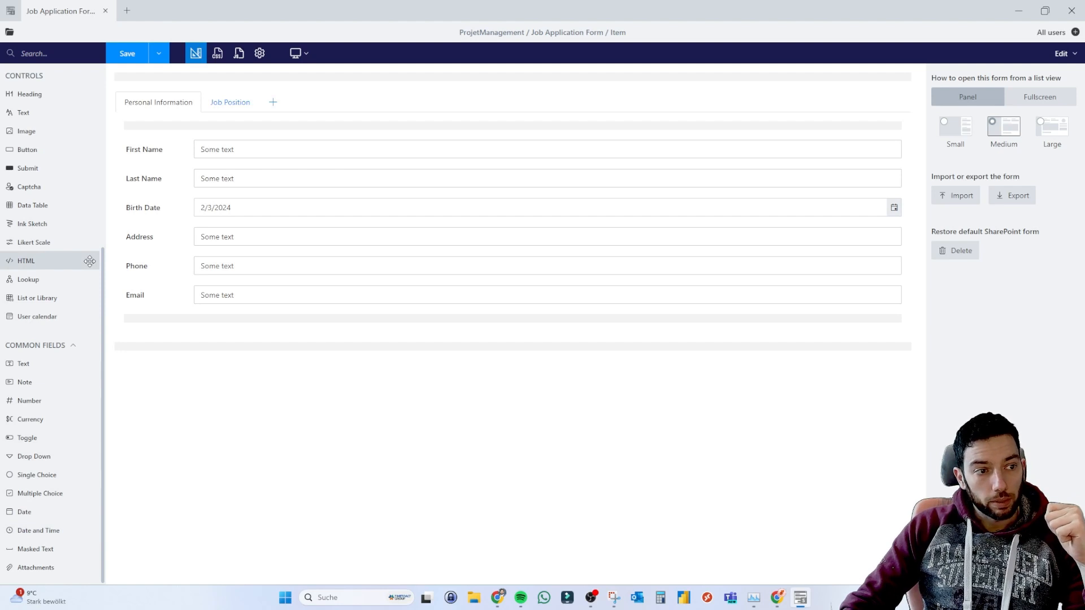
scroll(90, 261, up, 5)
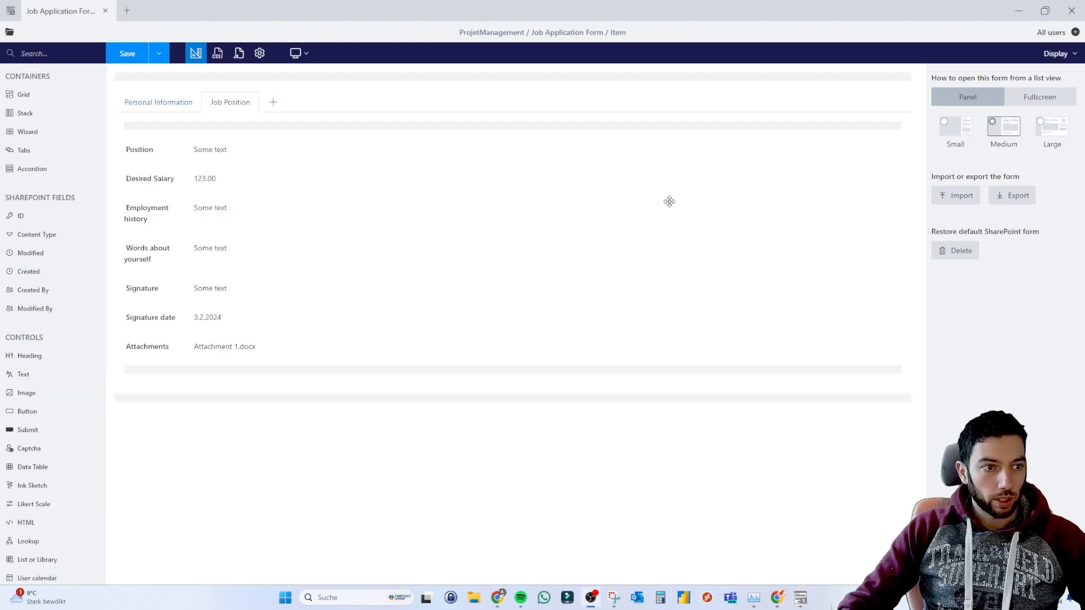
Add a new form set from the + beside All users, opening an unnamed Manage form sets page.
click(1074, 32)
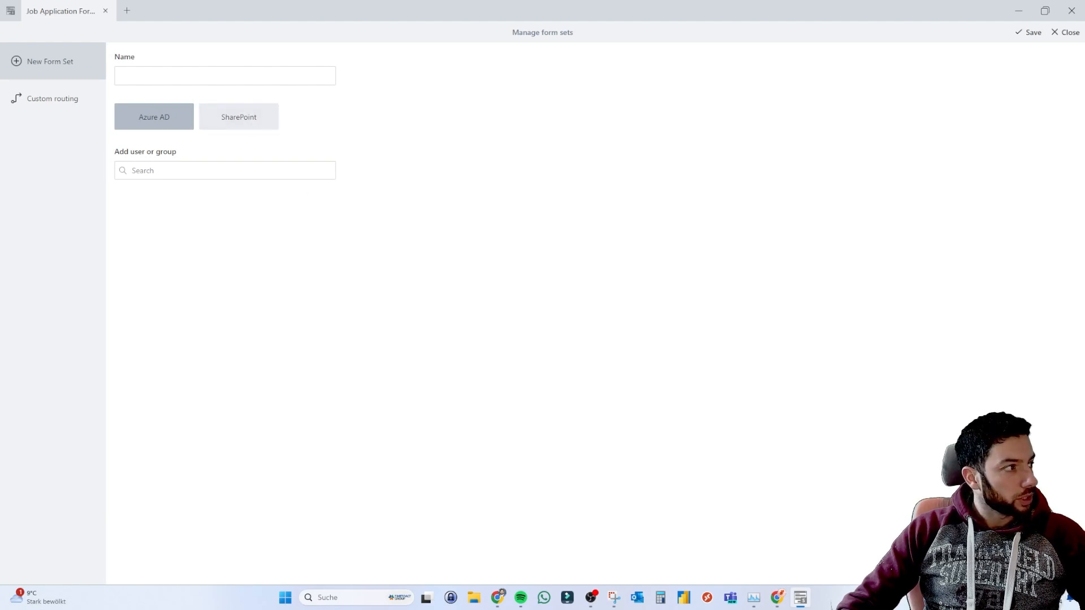
Bring the documentation over the designer and scroll to the Form sets and Custom routing sections.
drag(1, 237, 842, 0)
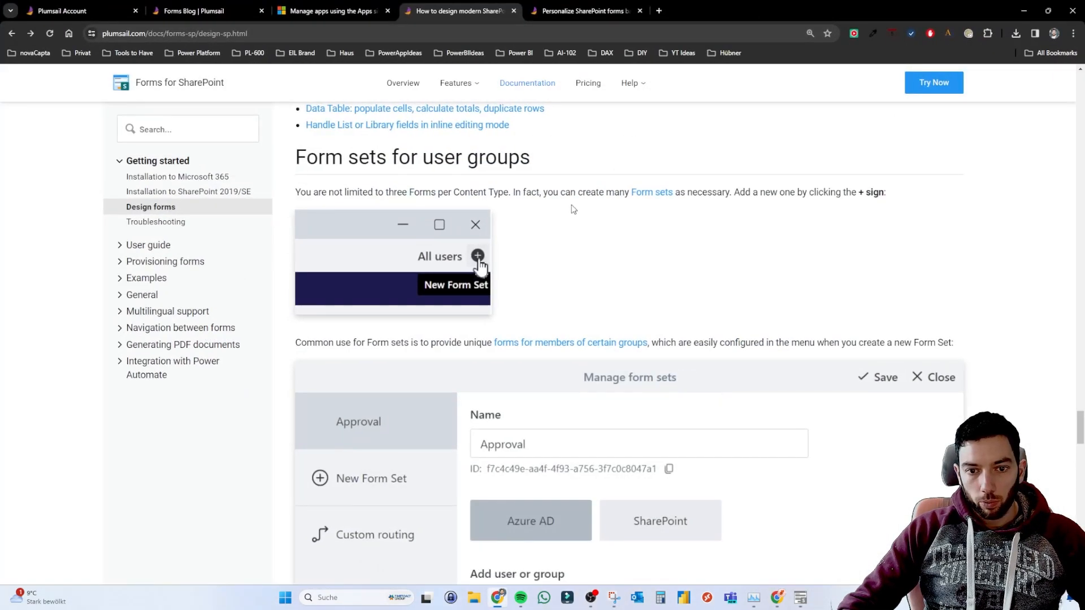
scroll(496, 314, down, 1)
scroll(496, 315, up, 1)
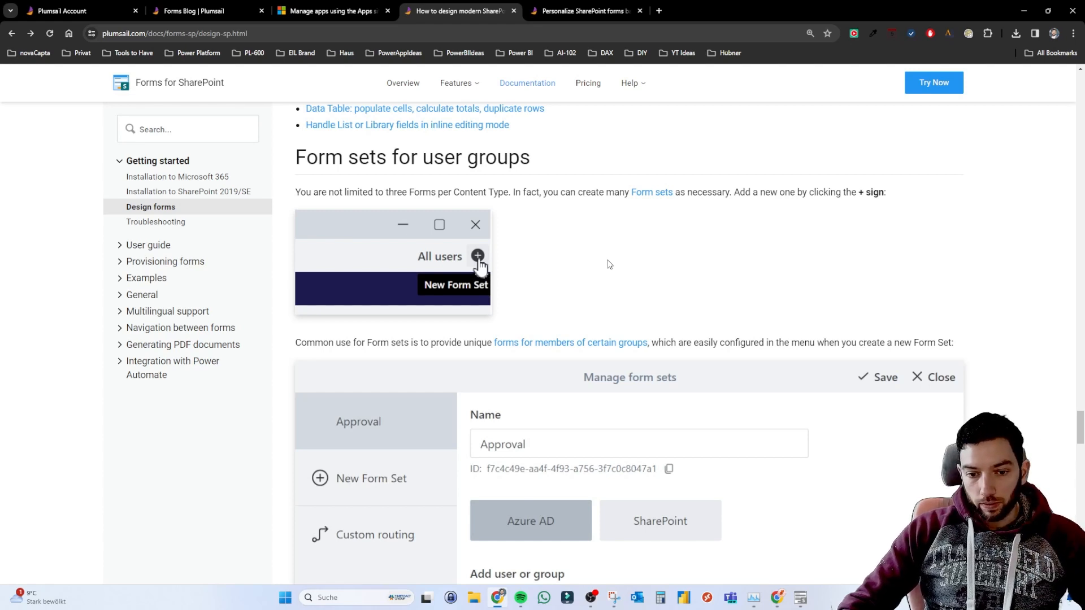
scroll(608, 264, down, 2)
drag(302, 236, 429, 236)
click(487, 250)
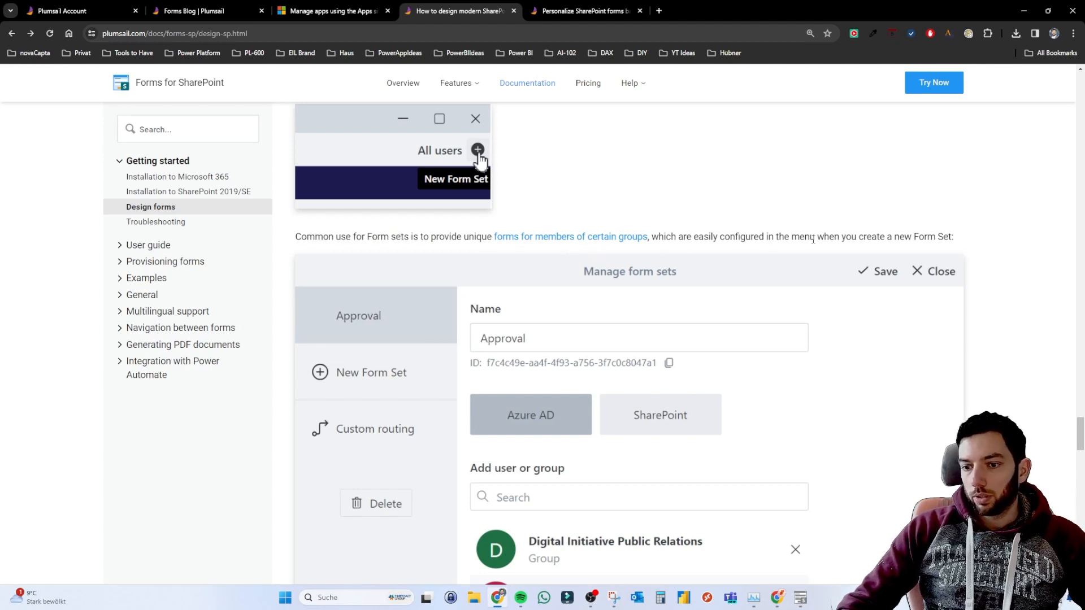
scroll(989, 243, down, 3)
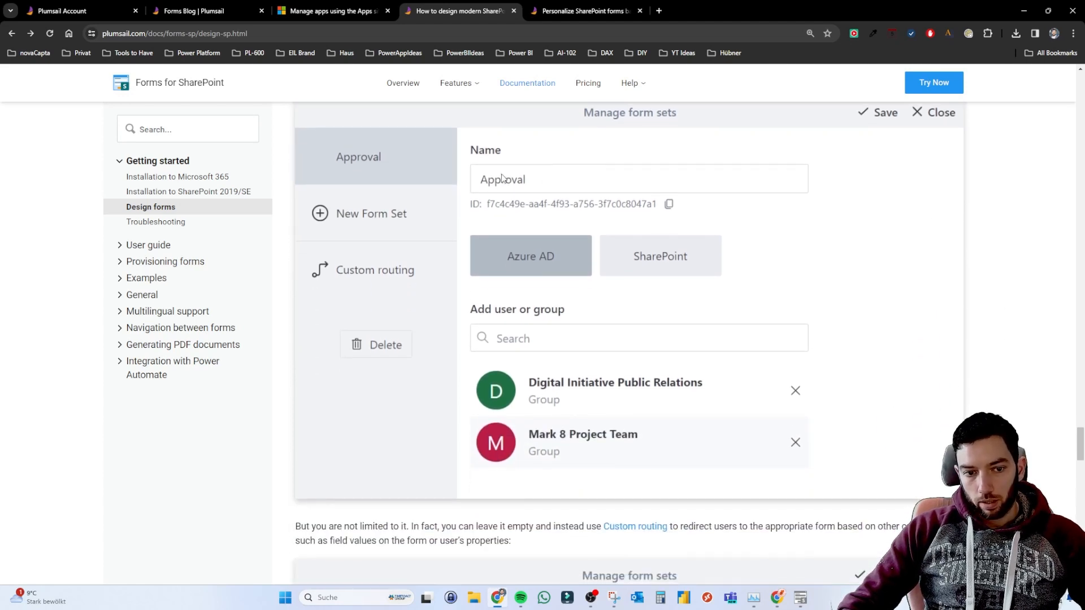
scroll(502, 181, up, 1)
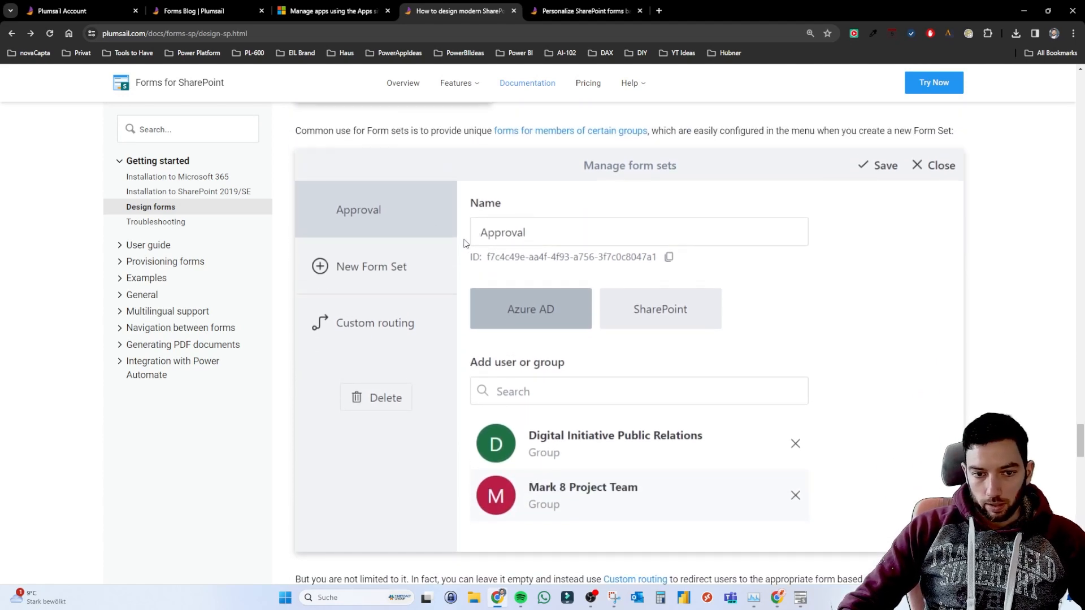
scroll(525, 317, down, 1)
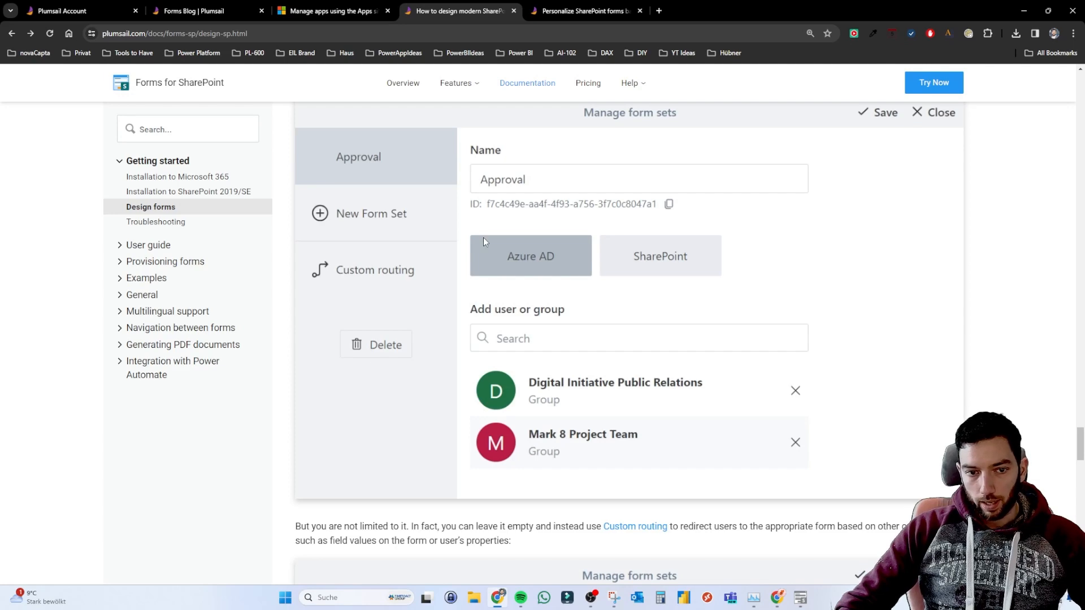
scroll(484, 242, down, 8)
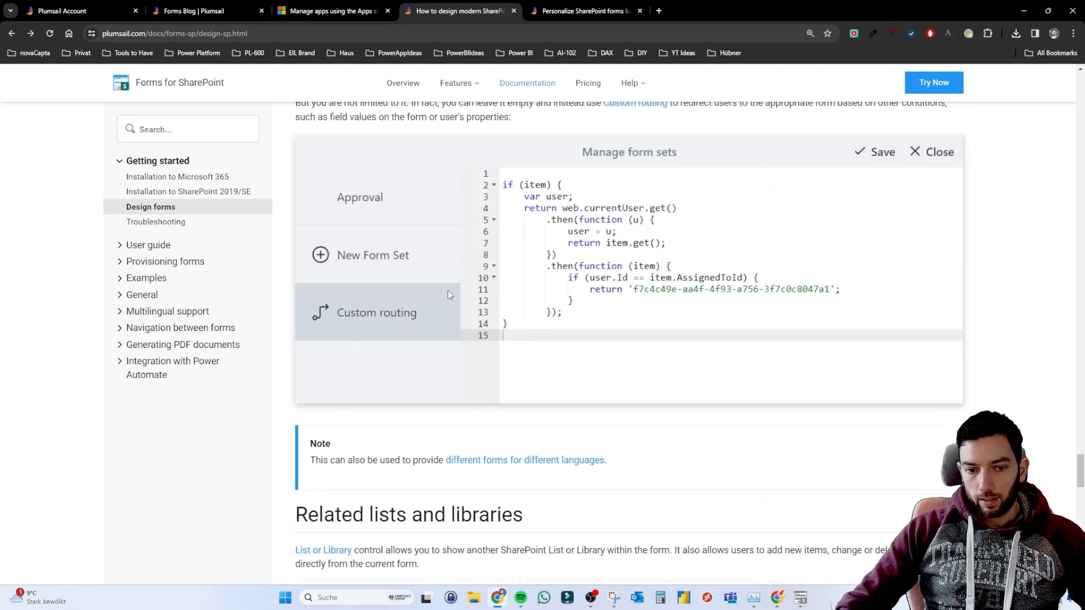
Open Custom routing for the new form set, then switch to the documentation's Form sets user guide.
double_click(792, 5)
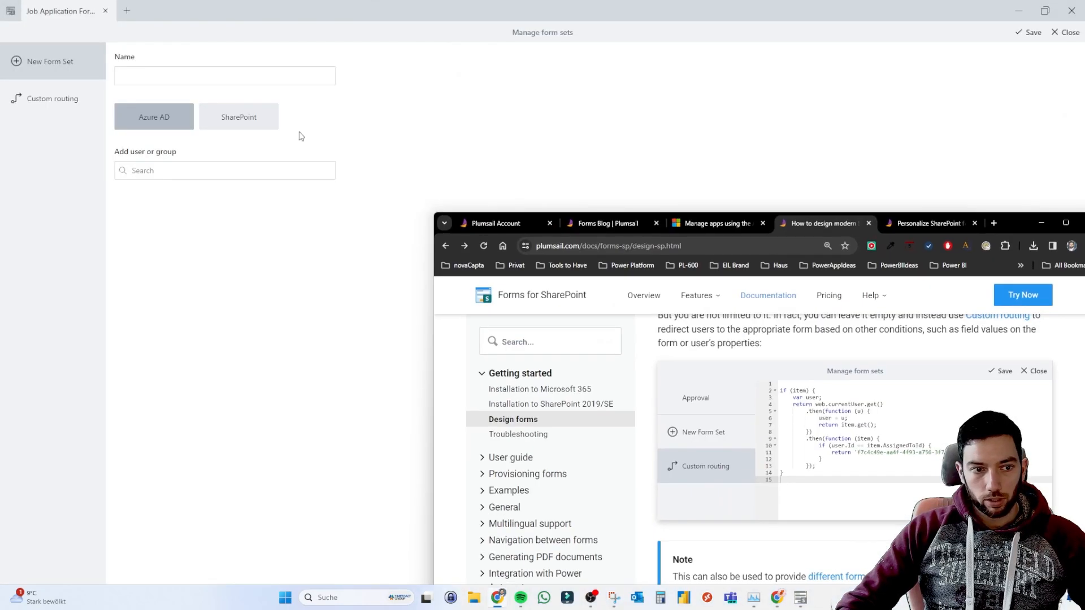
click(54, 97)
key(alt+Tab)
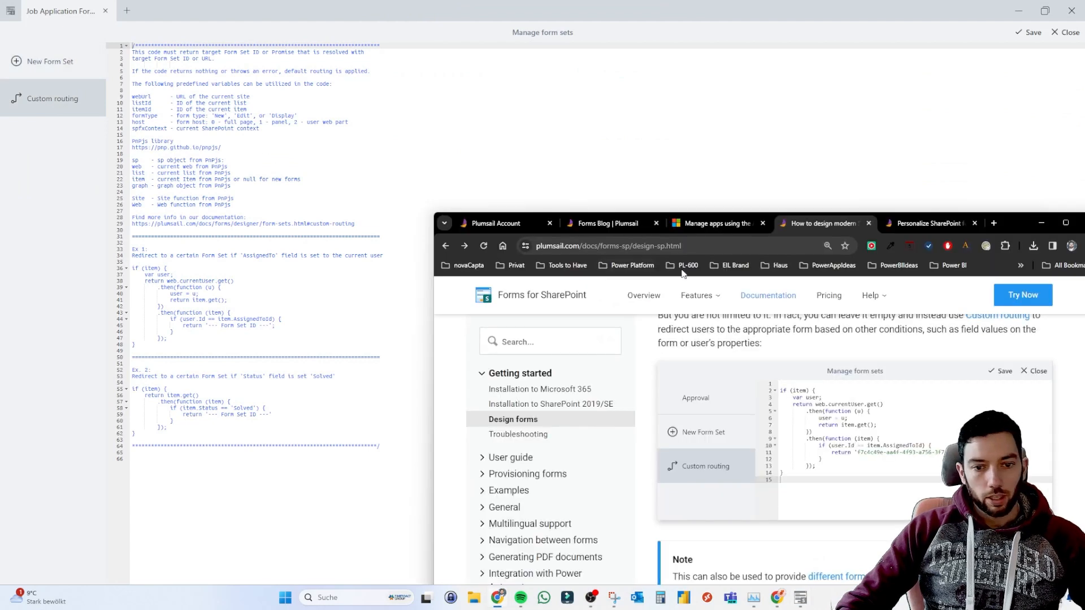
double_click(1005, 226)
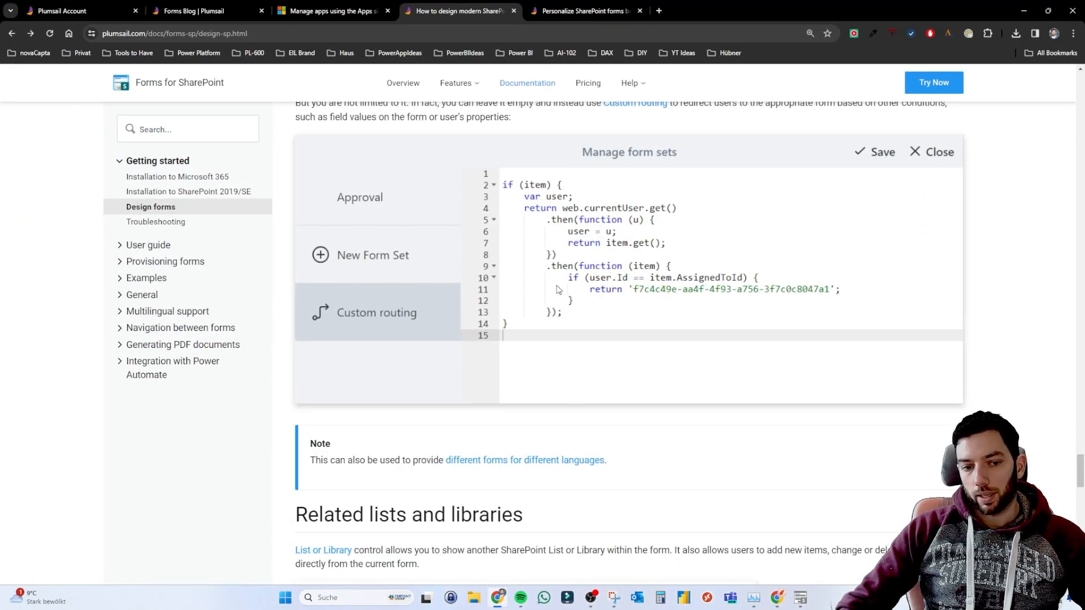
scroll(611, 229, up, 4)
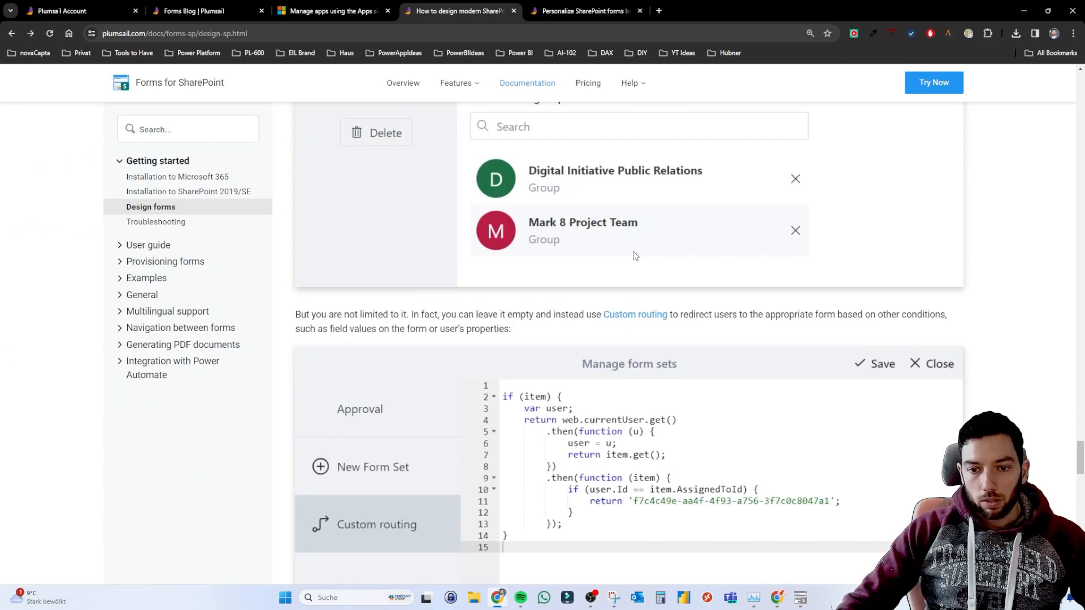
scroll(613, 226, up, 5)
scroll(612, 226, up, 2)
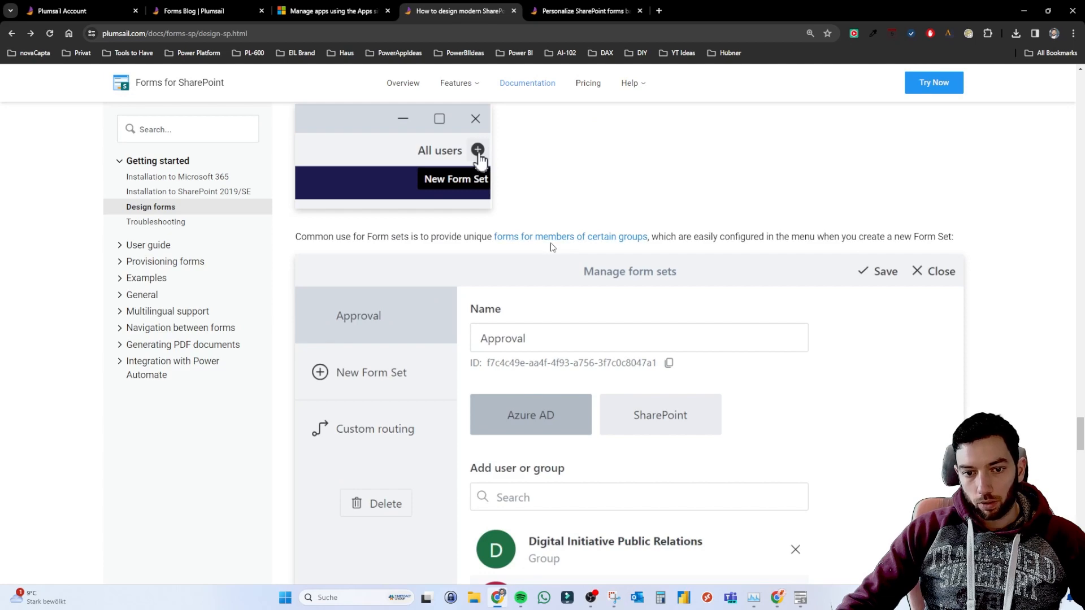
click(571, 13)
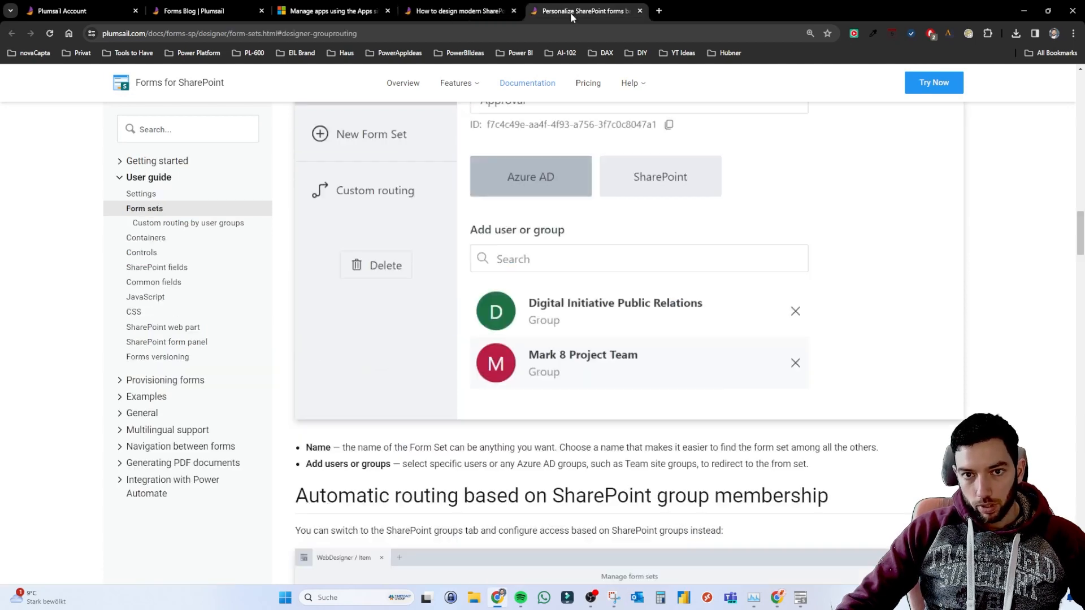
Scroll the Form sets guide to the Custom routing section and its list of predefined variables.
scroll(378, 265, up, 6)
scroll(379, 266, up, 3)
scroll(379, 266, down, 5)
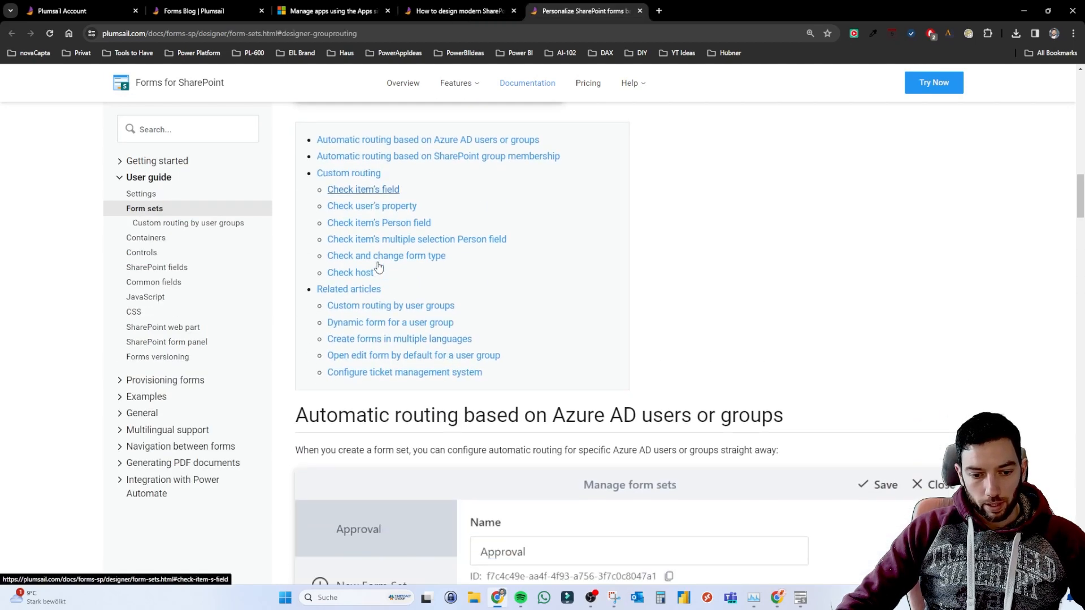
scroll(379, 266, down, 10)
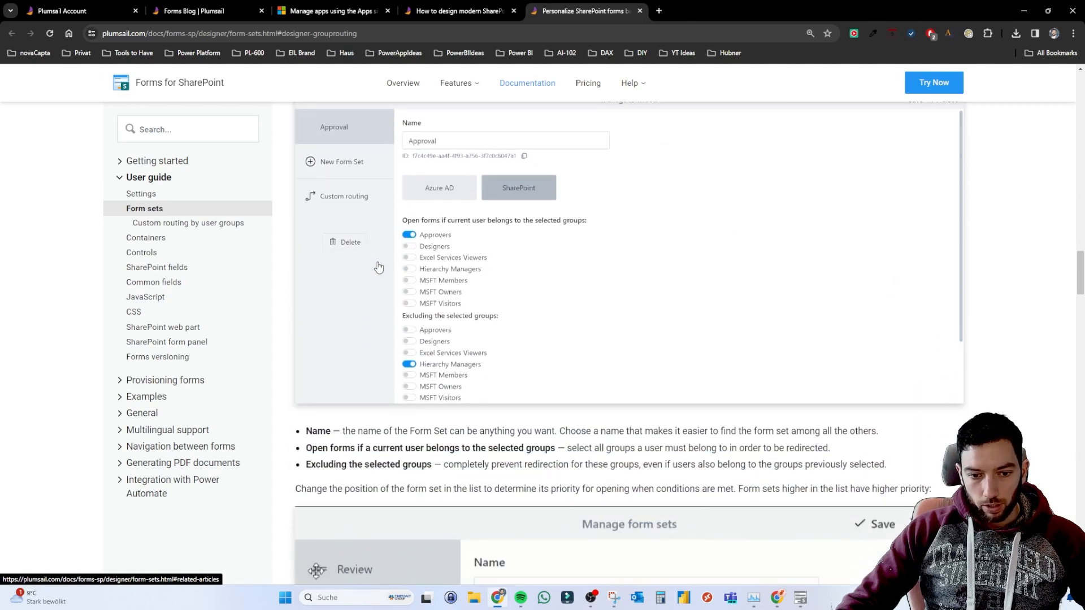
scroll(379, 267, up, 2)
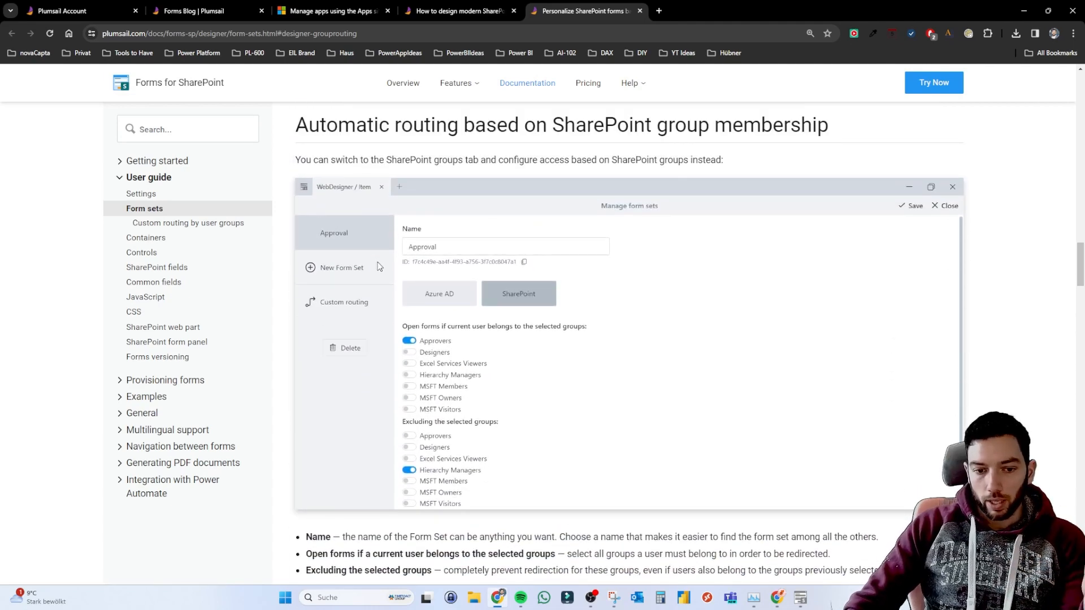
scroll(378, 266, down, 9)
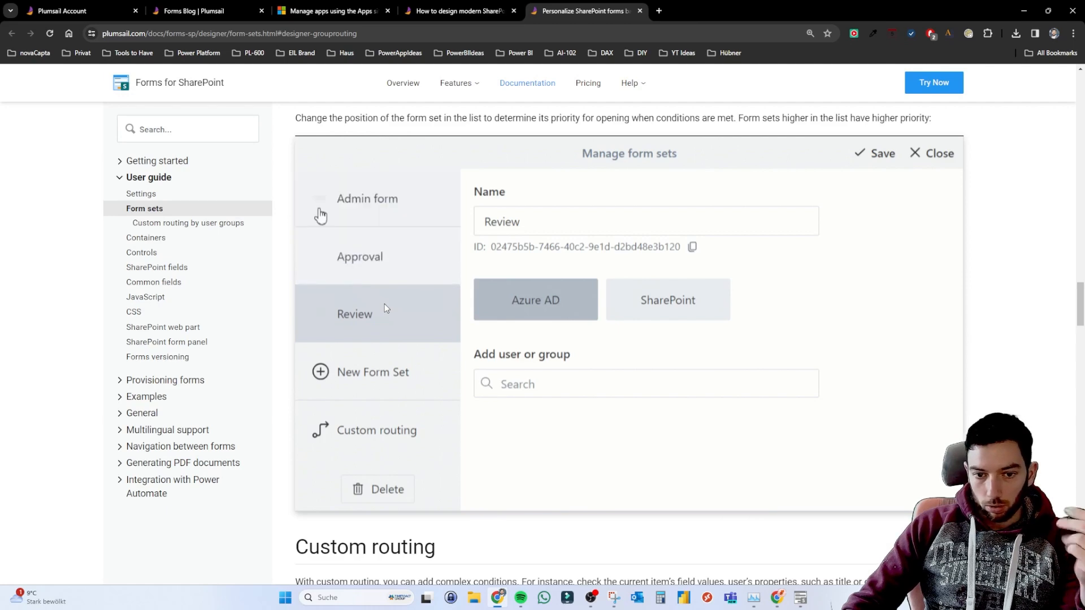
scroll(386, 308, down, 6)
scroll(384, 307, down, 15)
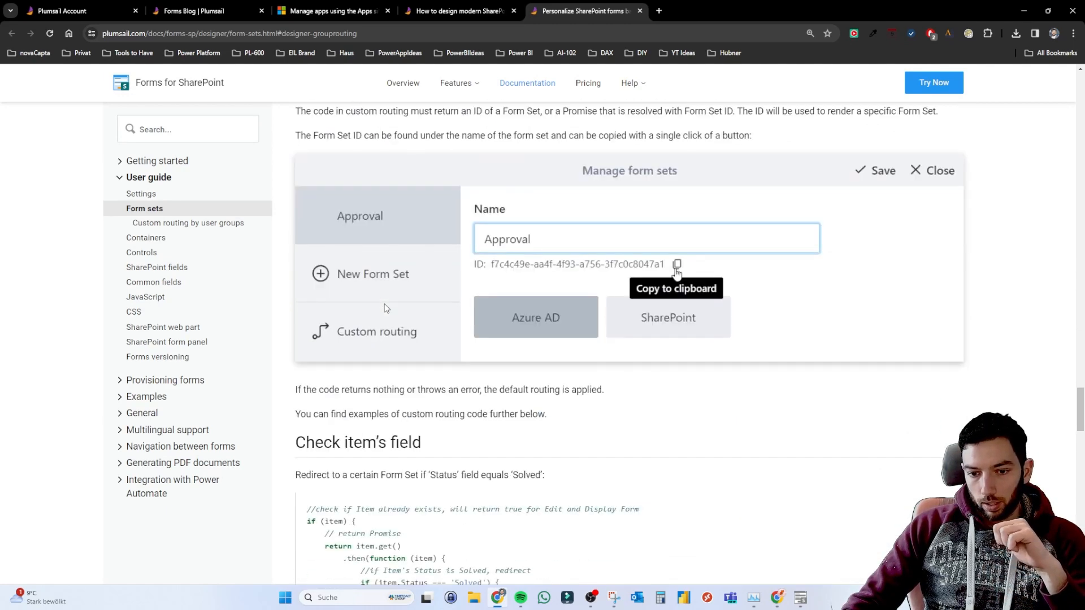
scroll(386, 308, down, 14)
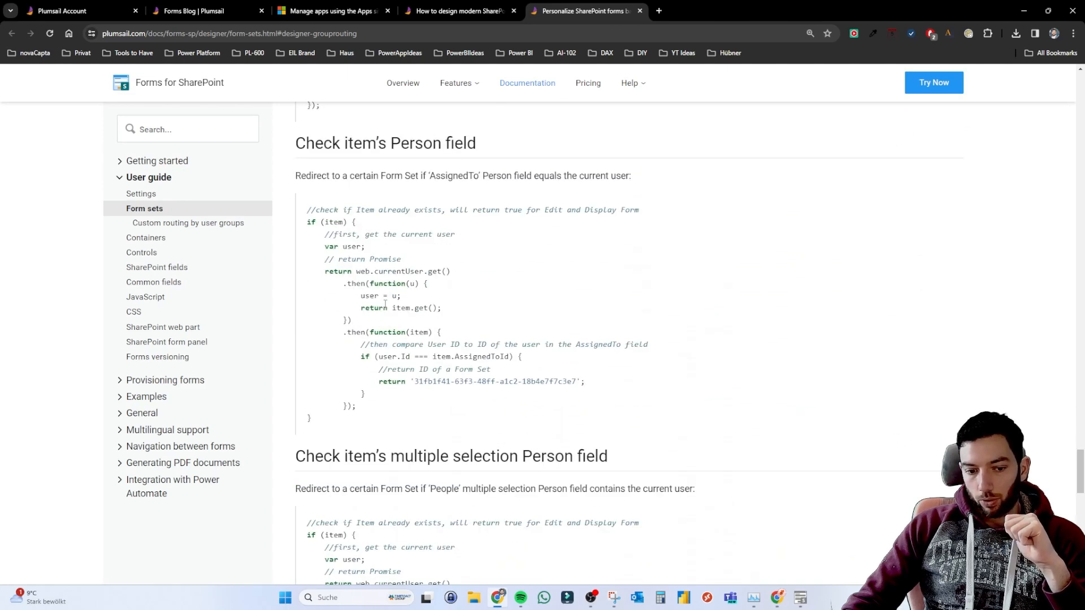
scroll(385, 305, down, 10)
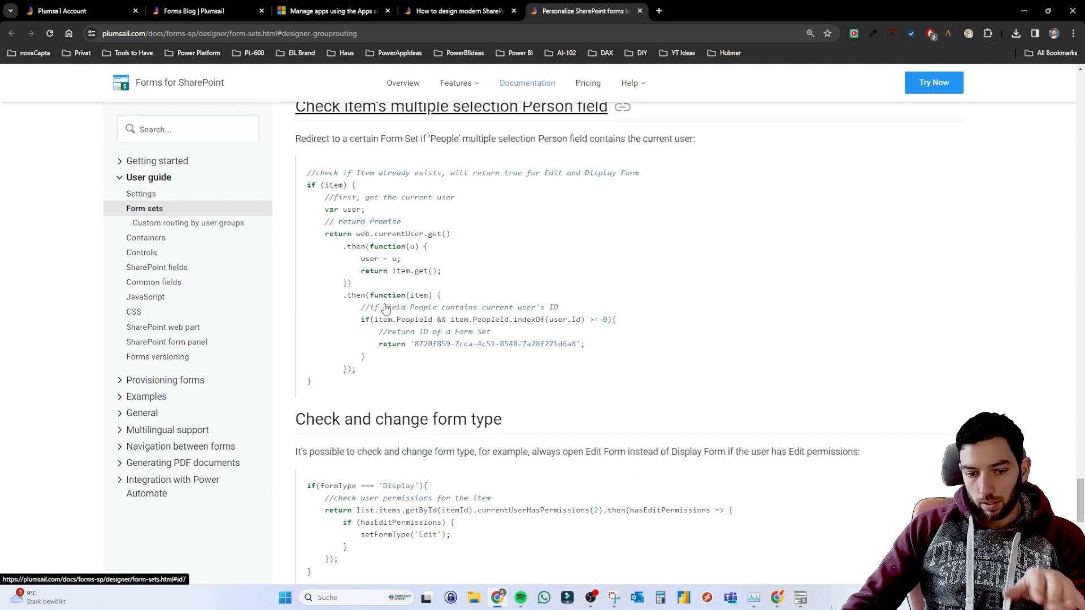
scroll(384, 308, down, 4)
scroll(384, 299, up, 20)
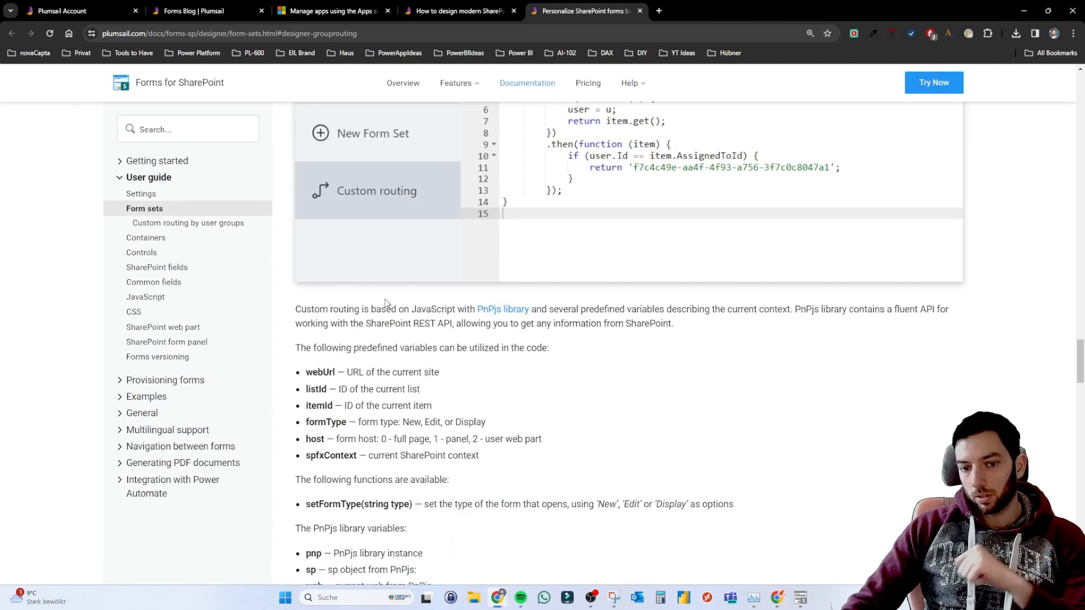
scroll(389, 293, up, 15)
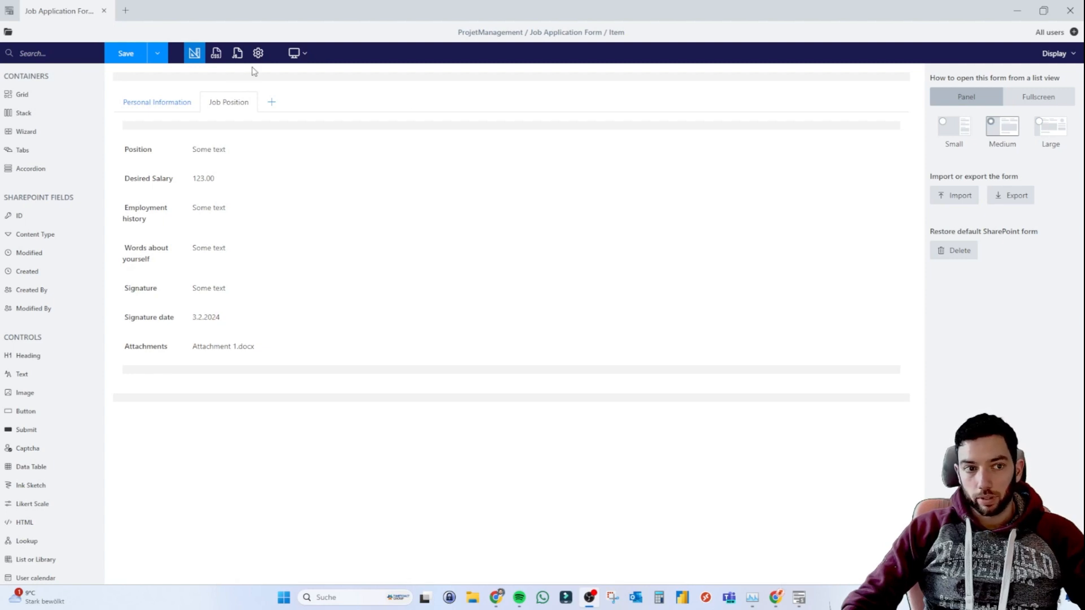
Check the Save dropdown's form options, then minimize the designer to reveal the SharePoint list.
click(158, 55)
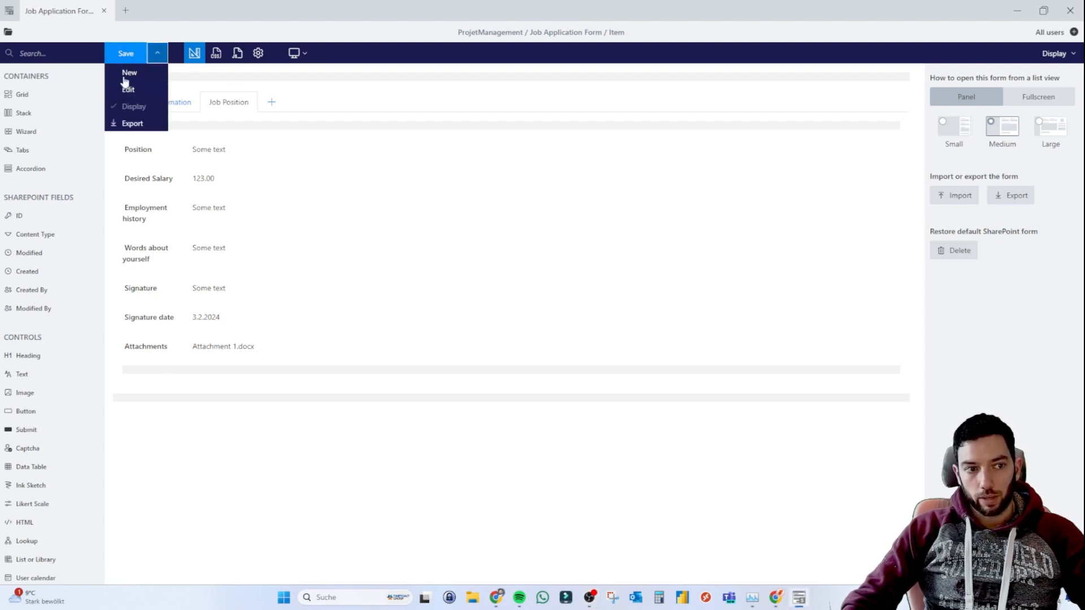
click(158, 54)
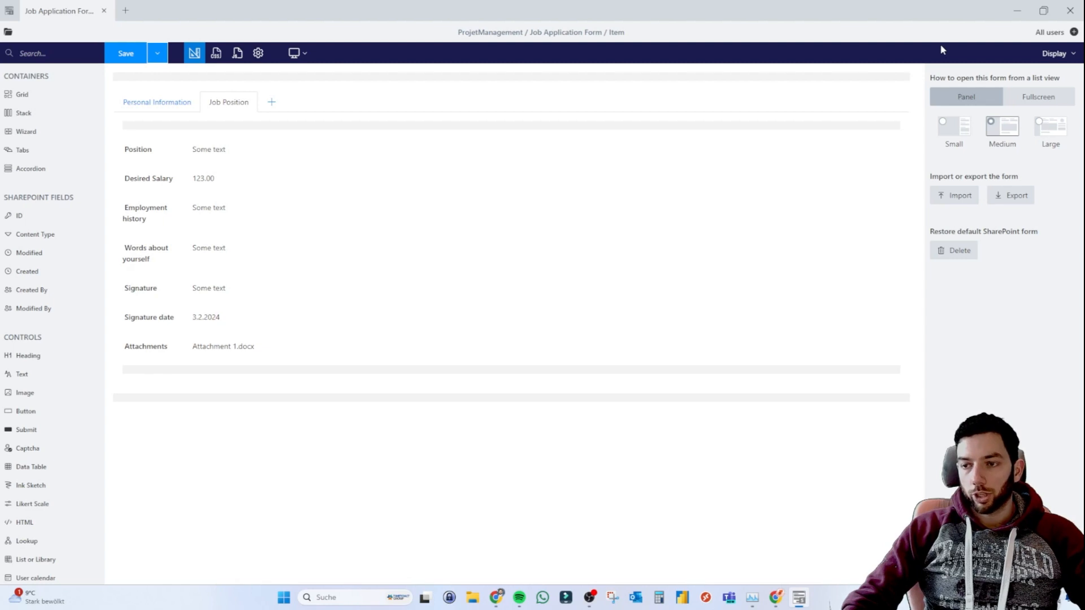
click(1016, 14)
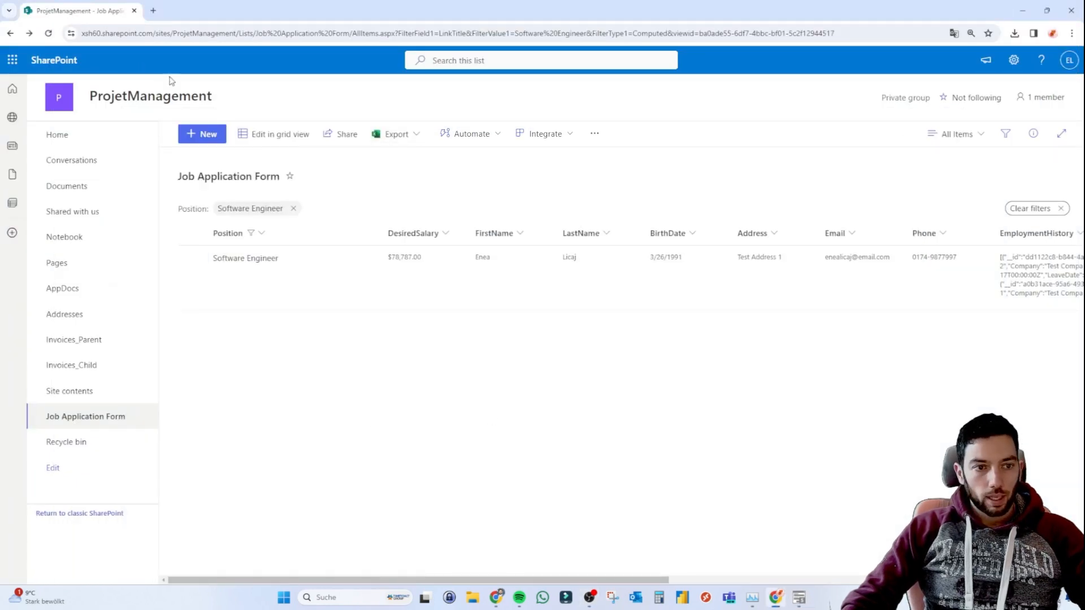
Go forward to the unfiltered Job Application Form list and start a new item in the Plumsail panel.
click(29, 32)
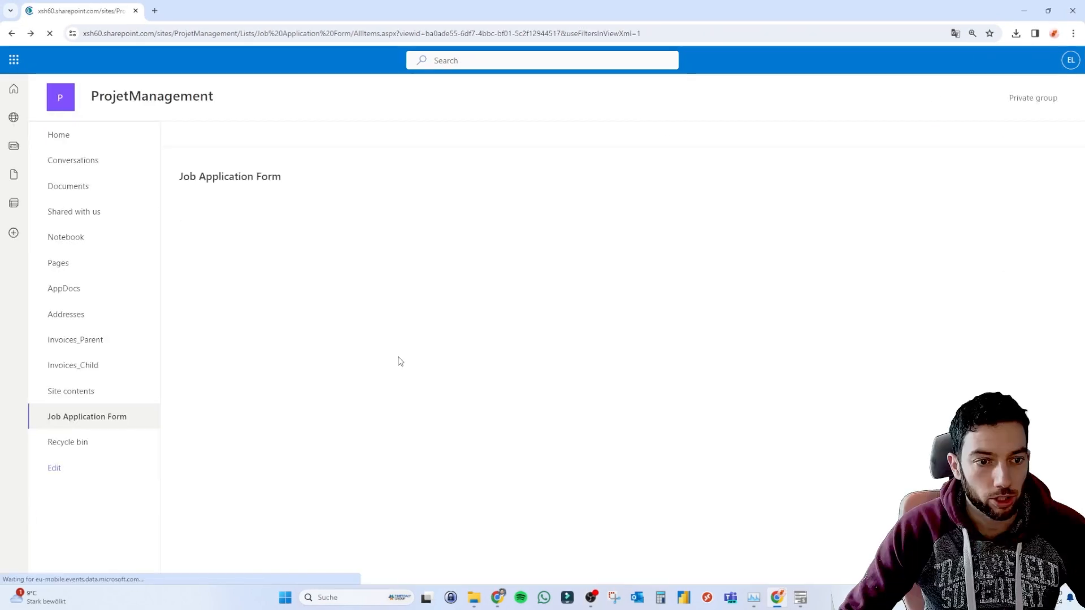
scroll(659, 303, right, 10)
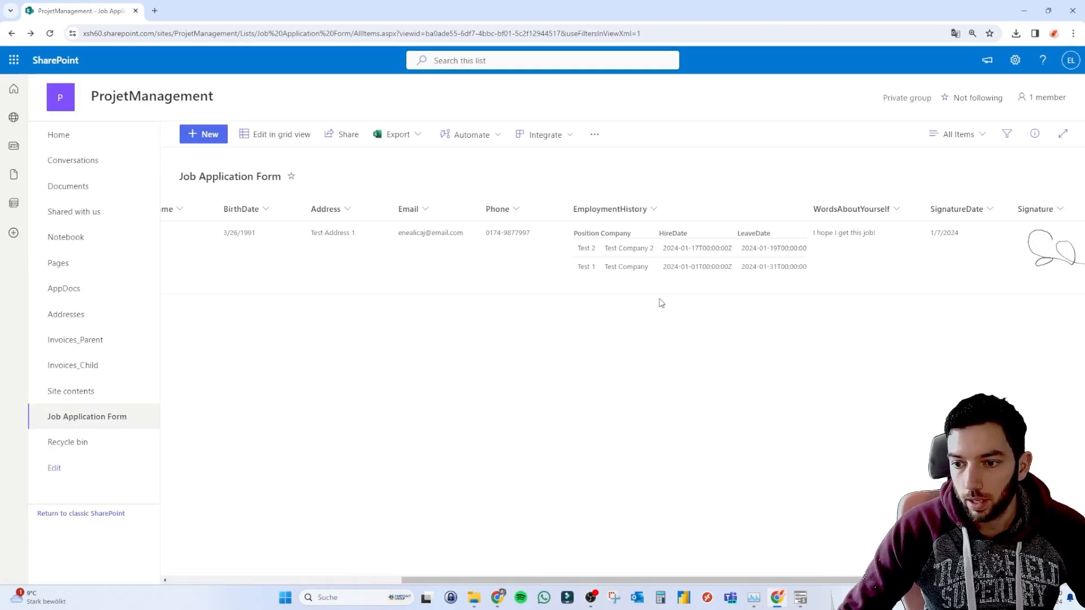
scroll(661, 304, right, 3)
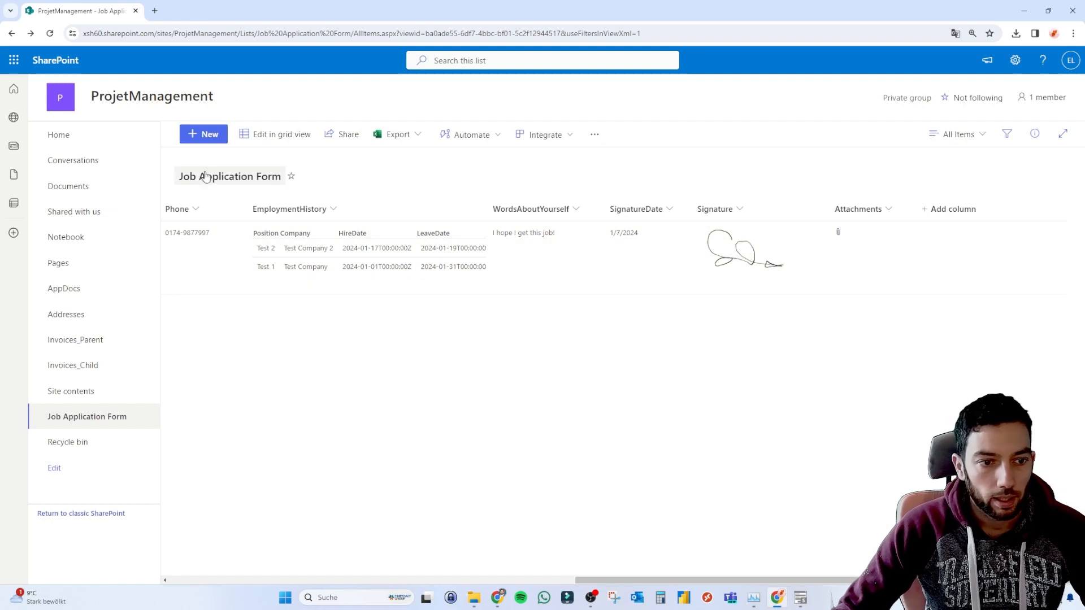
click(203, 134)
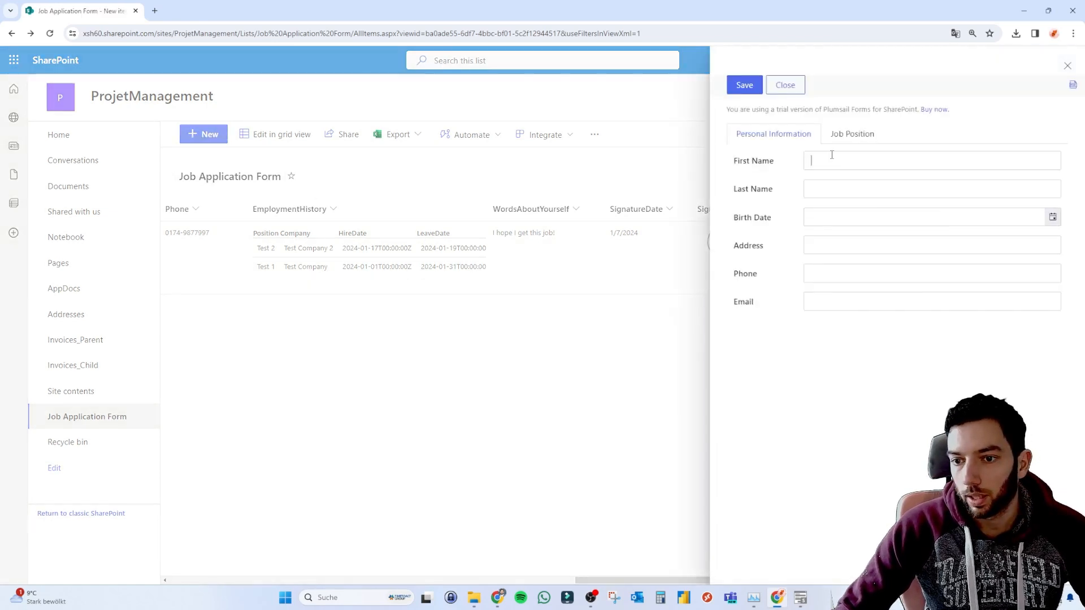
Fill in the applicant's first and last name, birth date 2/2/2024, address, phone and e-mail.
click(831, 155)
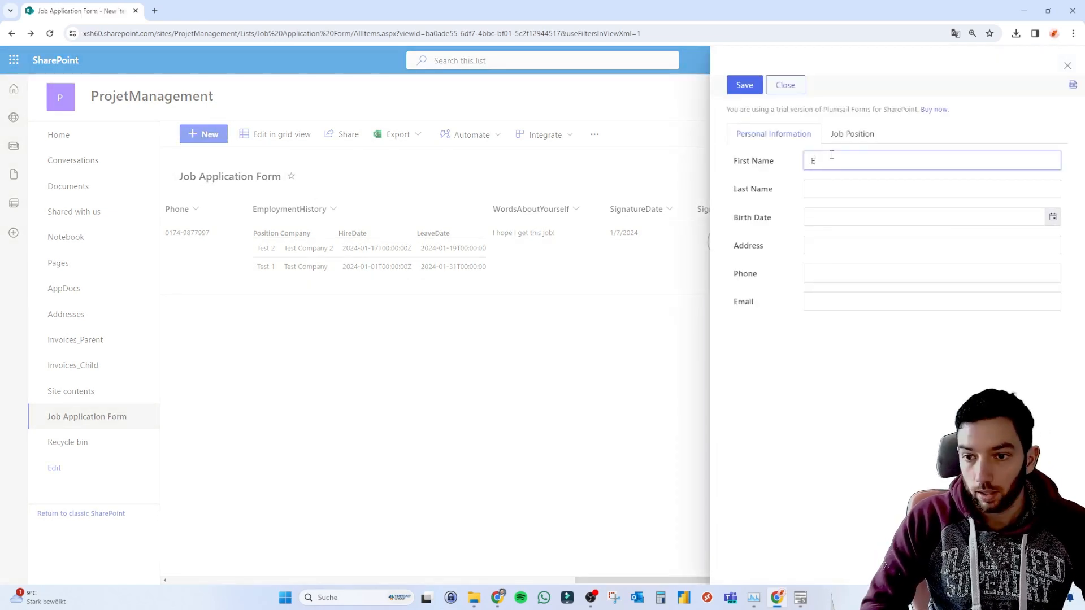
key(Tab)
key(Tab)
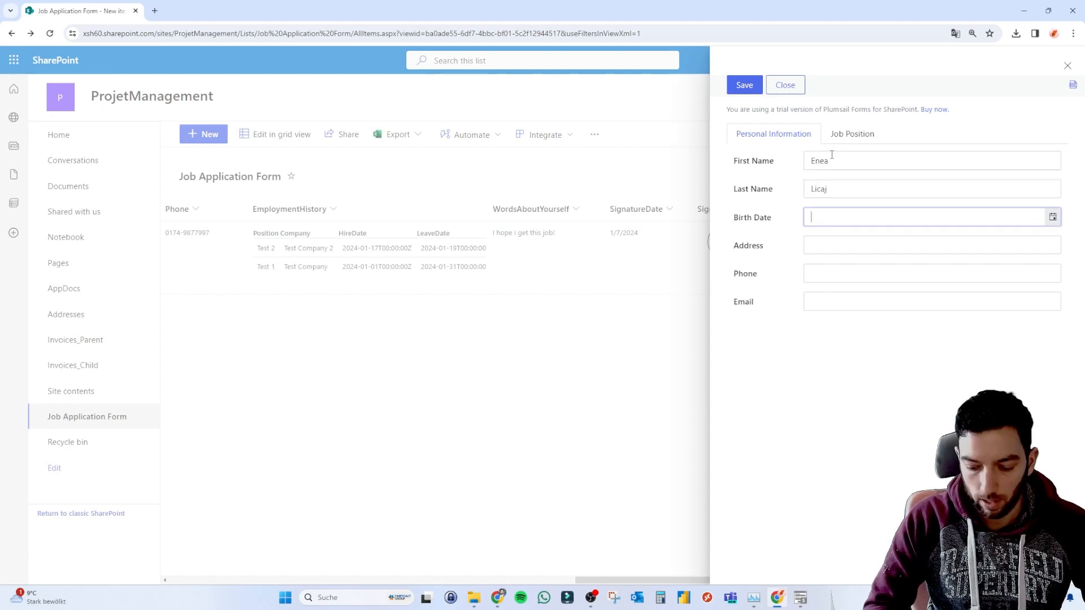
click(1052, 217)
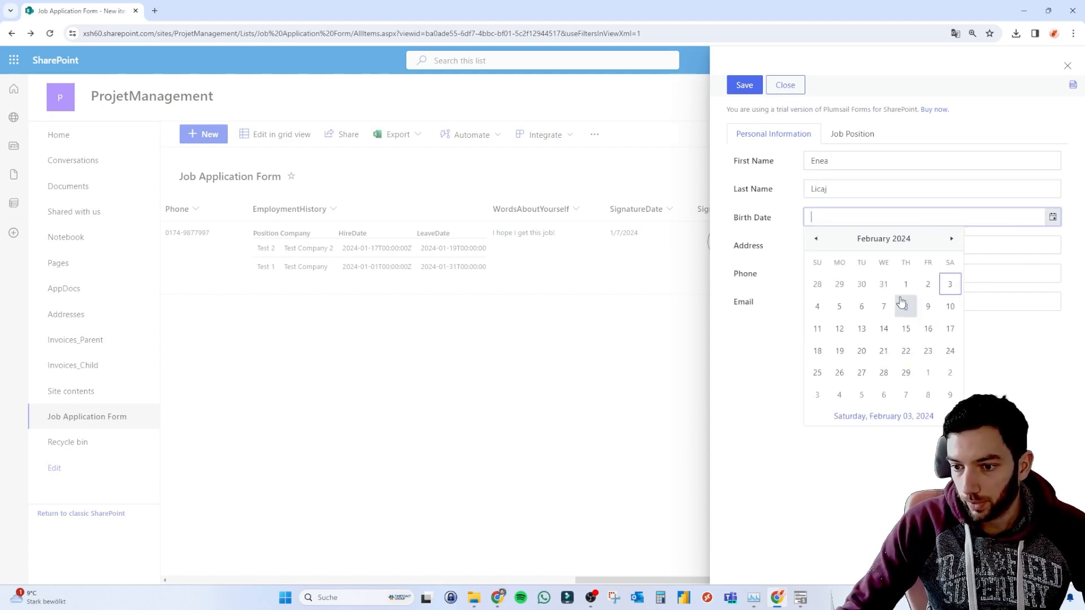
click(927, 284)
click(864, 249)
text(test)
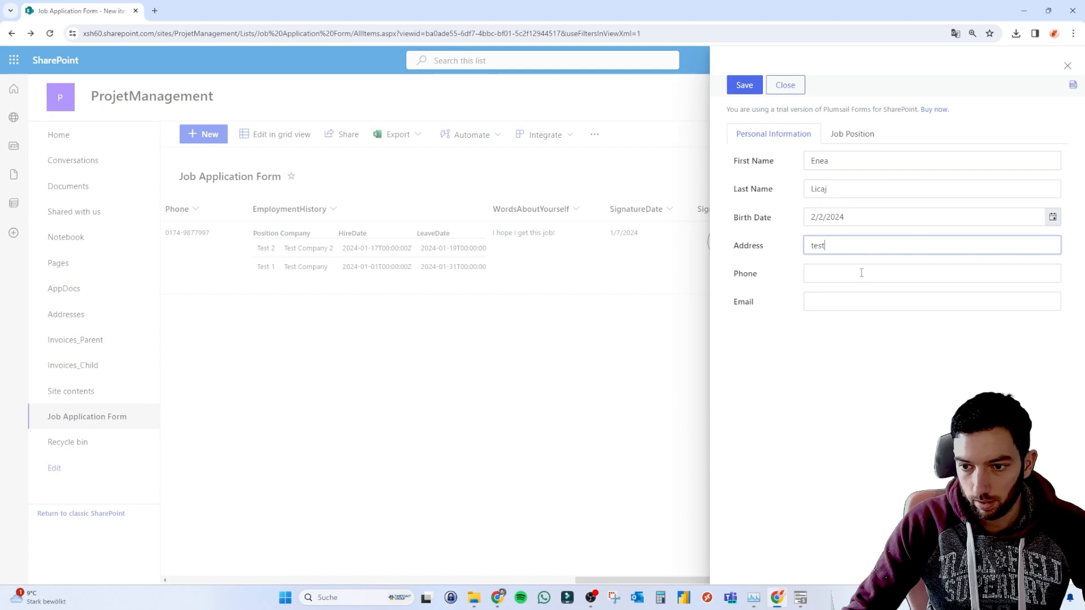
click(861, 273)
text(123)
click(857, 304)
text(test)
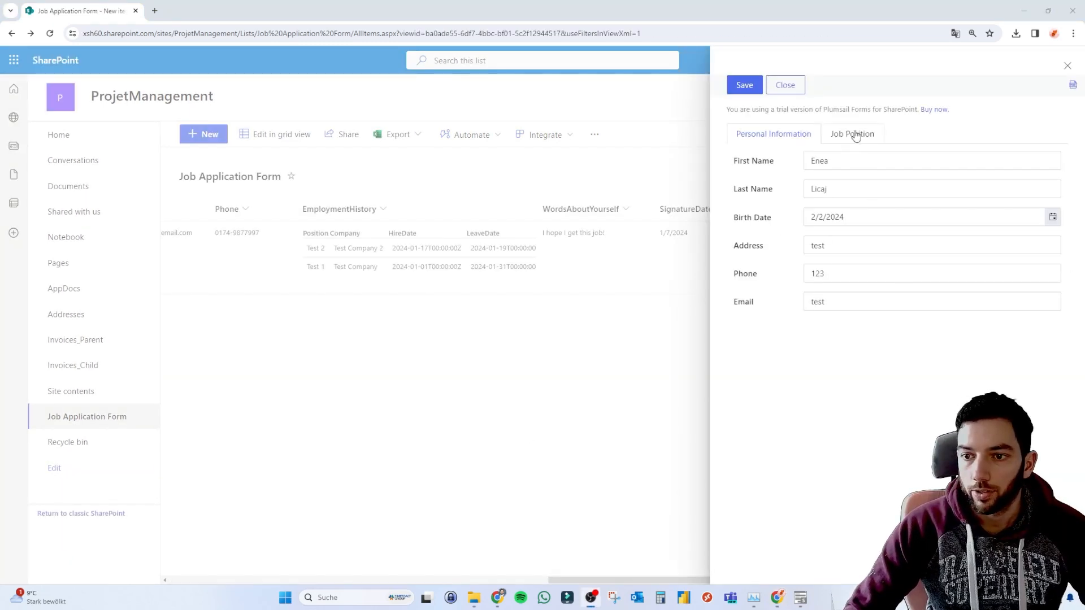
On the Job Position tab, fill in Position 'test' and Desired Salary 1234.
click(856, 136)
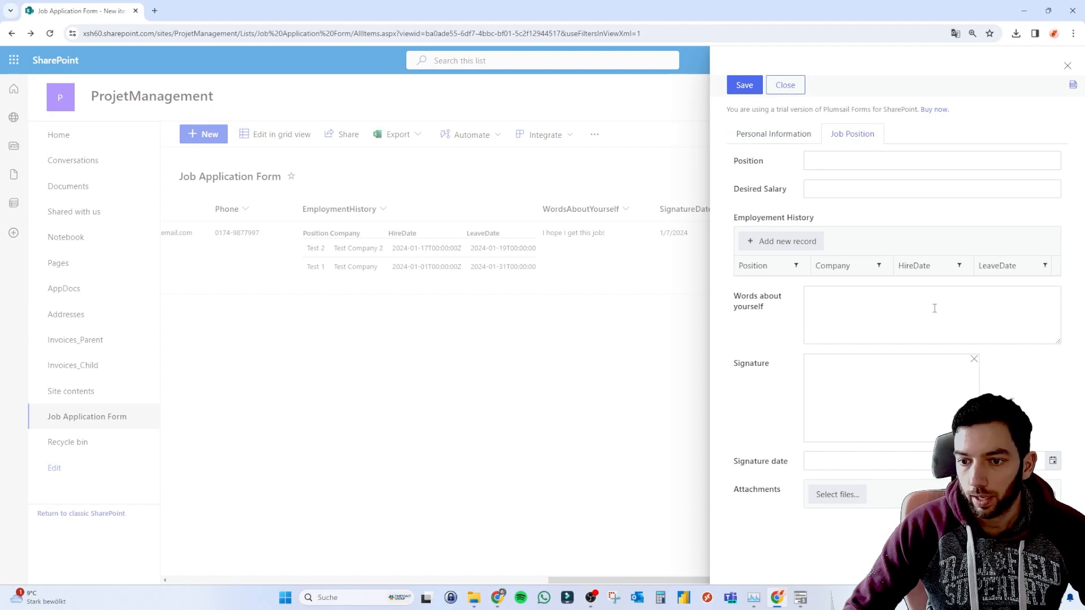
click(823, 161)
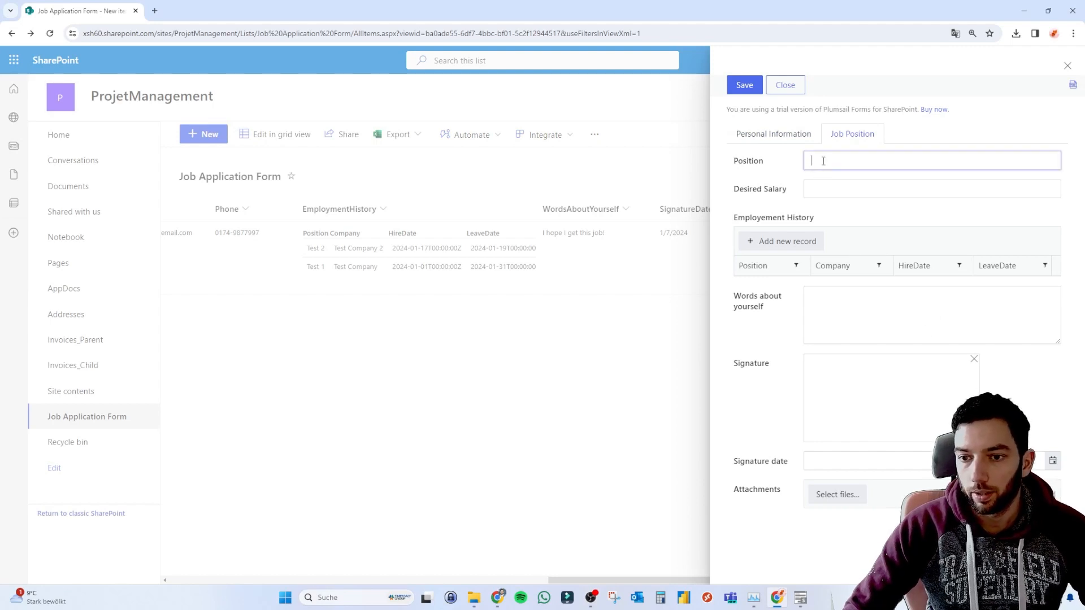
click(834, 195)
text(1234)
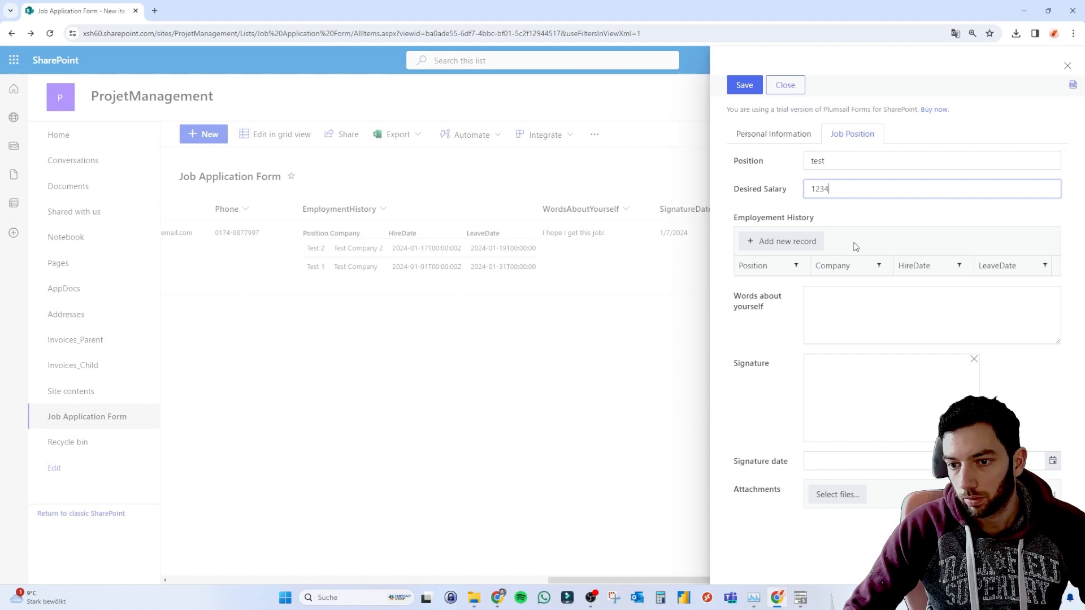
Add an Employment History row with position pos1 and company test1, clearing stray hire-date text.
click(786, 243)
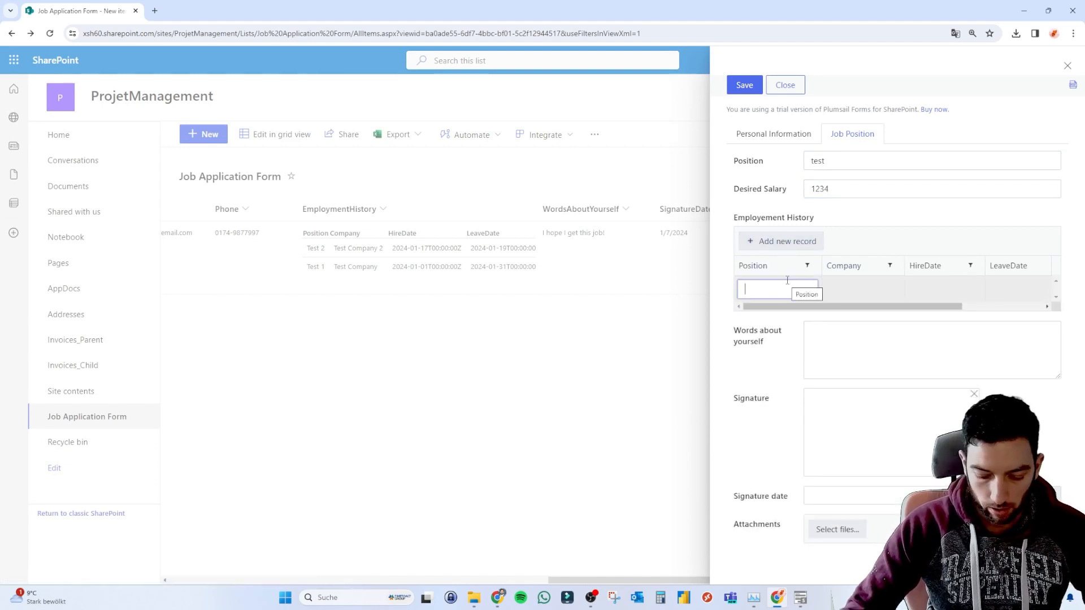
text(pos1)
key(Tab)
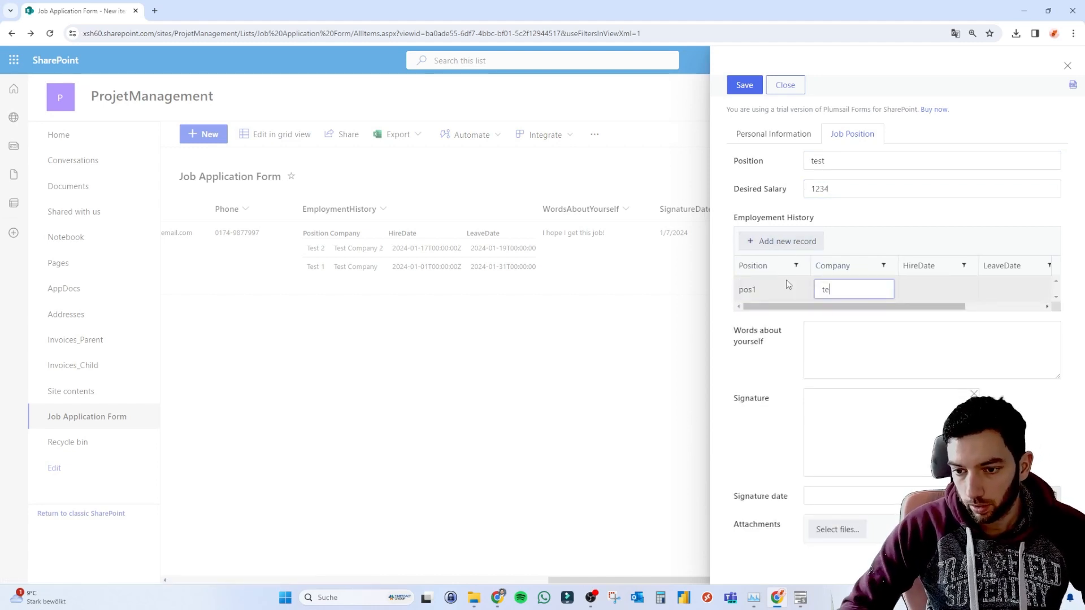
key(Tab)
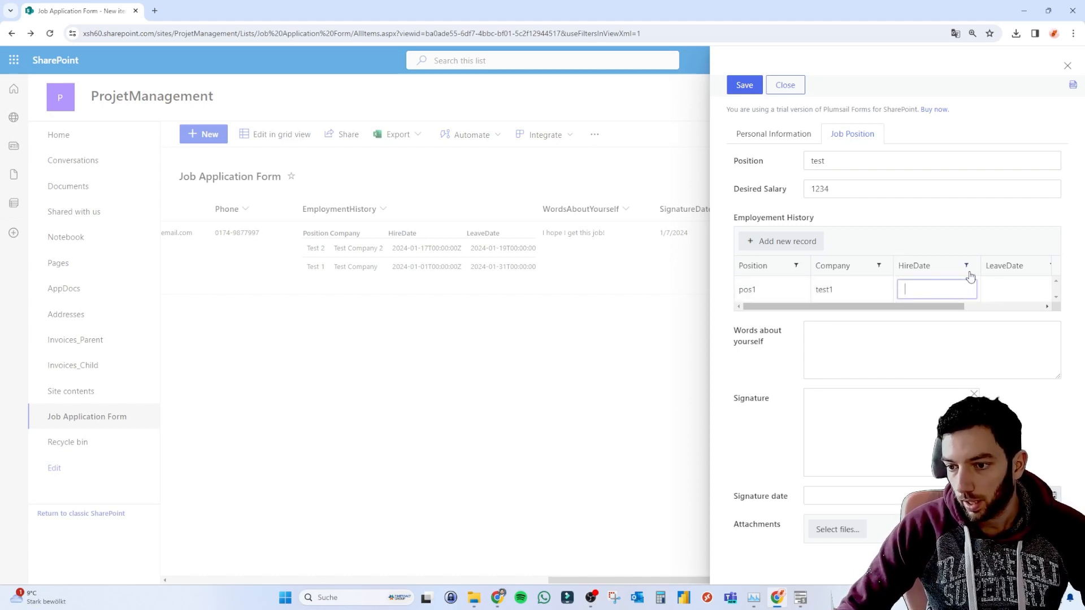
scroll(972, 291, right, 3)
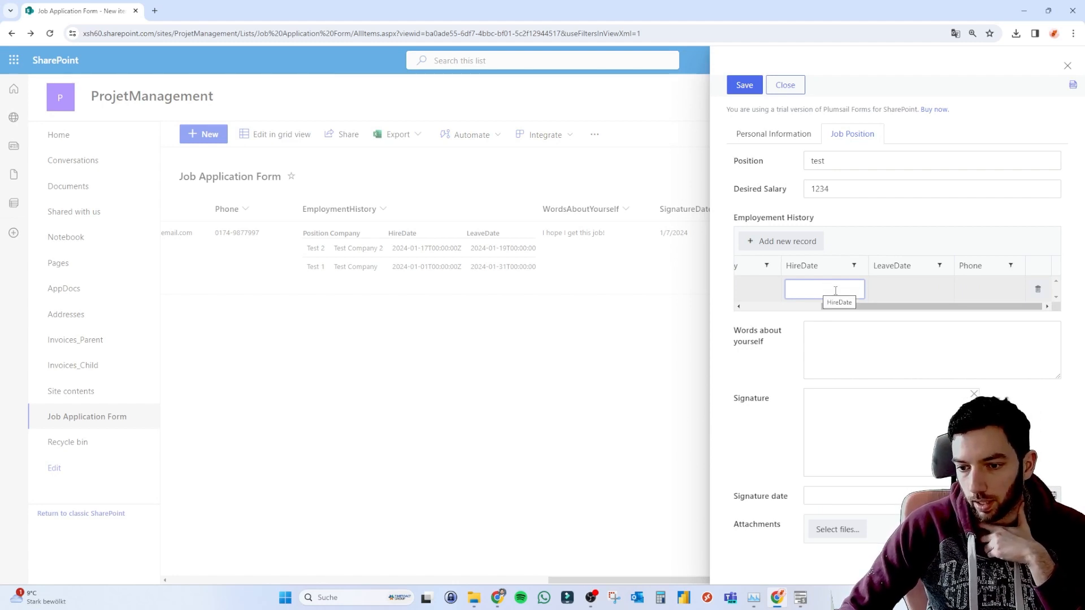
text(dsf)
key(BackSpace)
key(BackSpace)
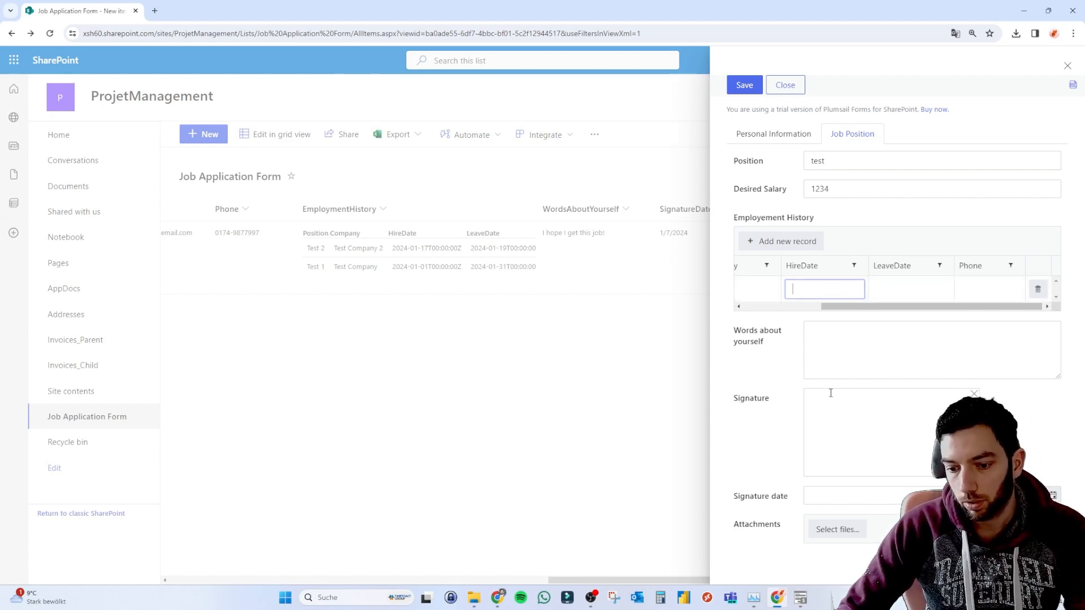
In the designer, set the HireDate and LeaveDate columns of Employment History to type Date.
click(800, 597)
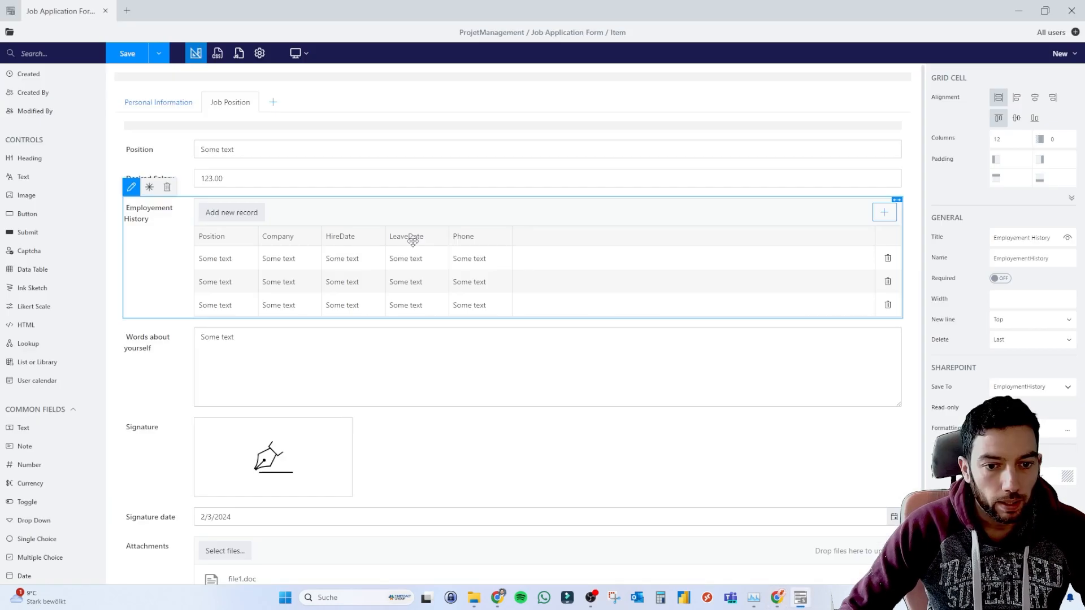
click(356, 258)
click(1000, 184)
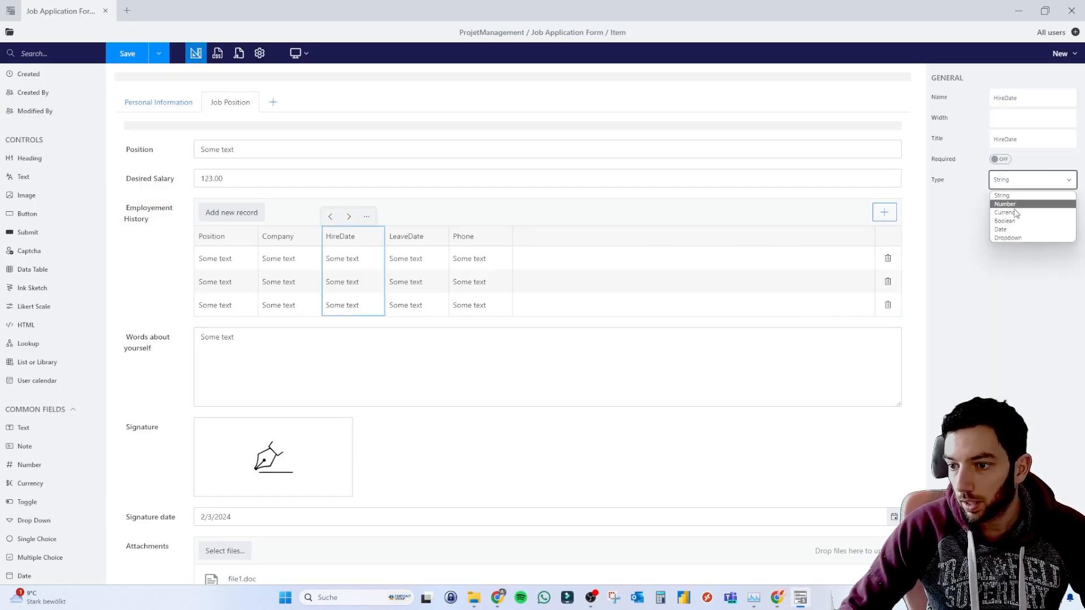
click(1008, 229)
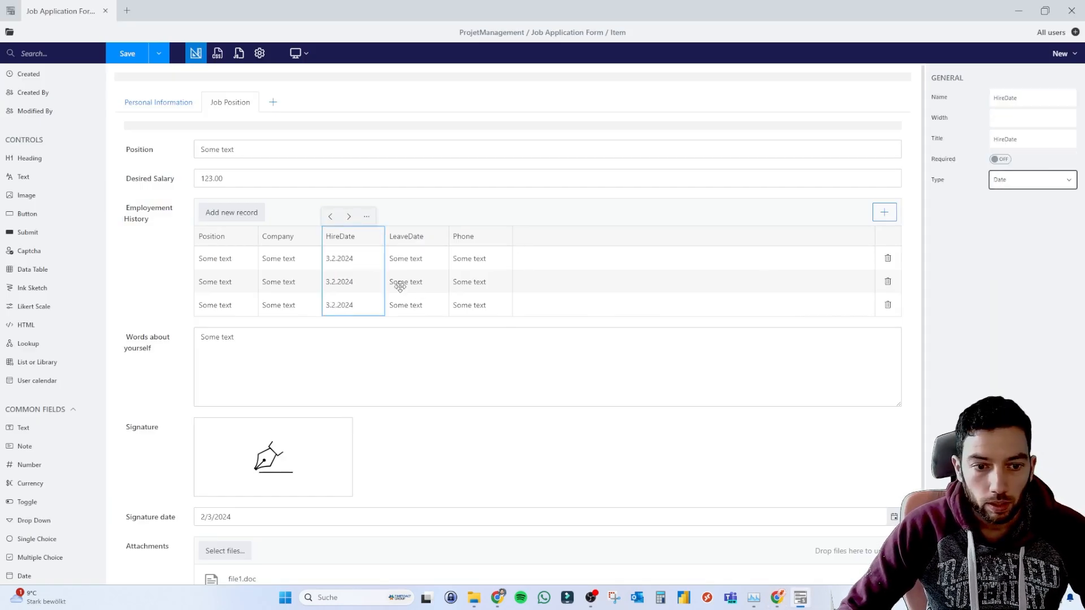
click(415, 237)
click(1012, 179)
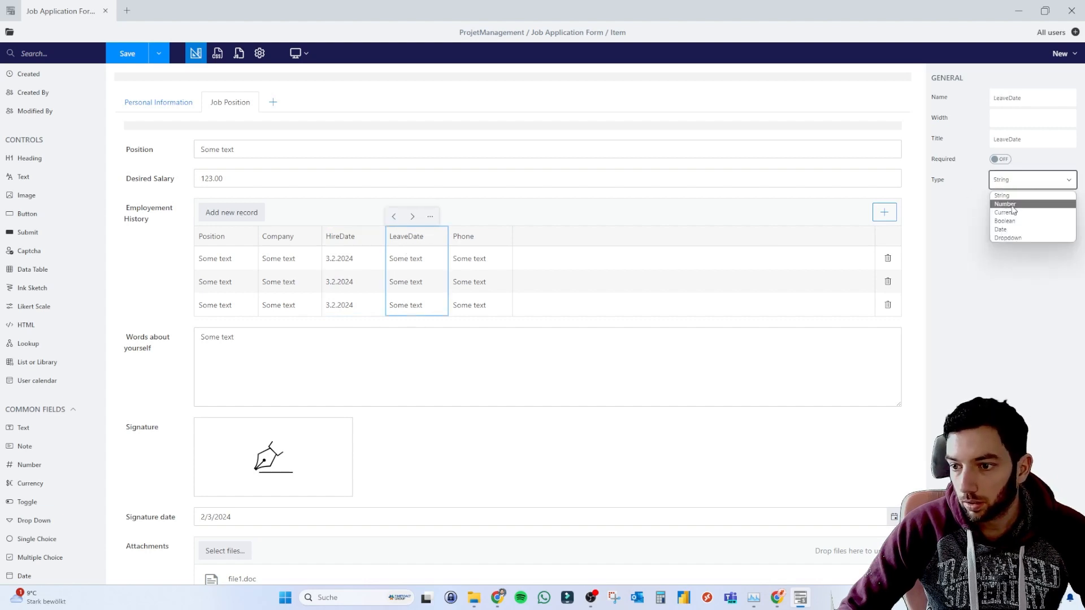
click(1012, 230)
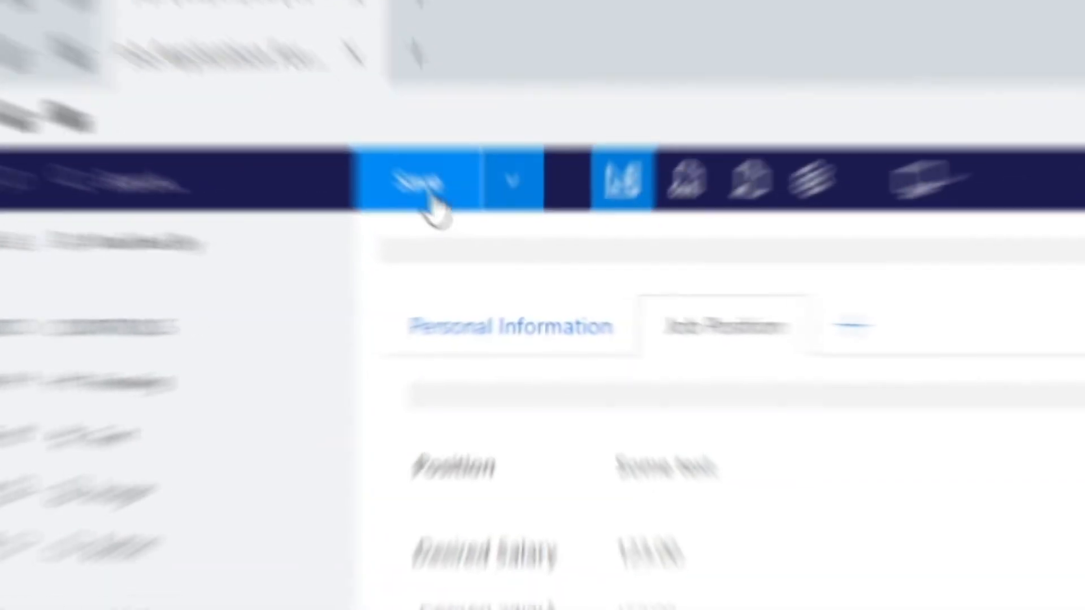
Save the layout to both the New and Edit forms, then return to the hire date cell.
click(511, 182)
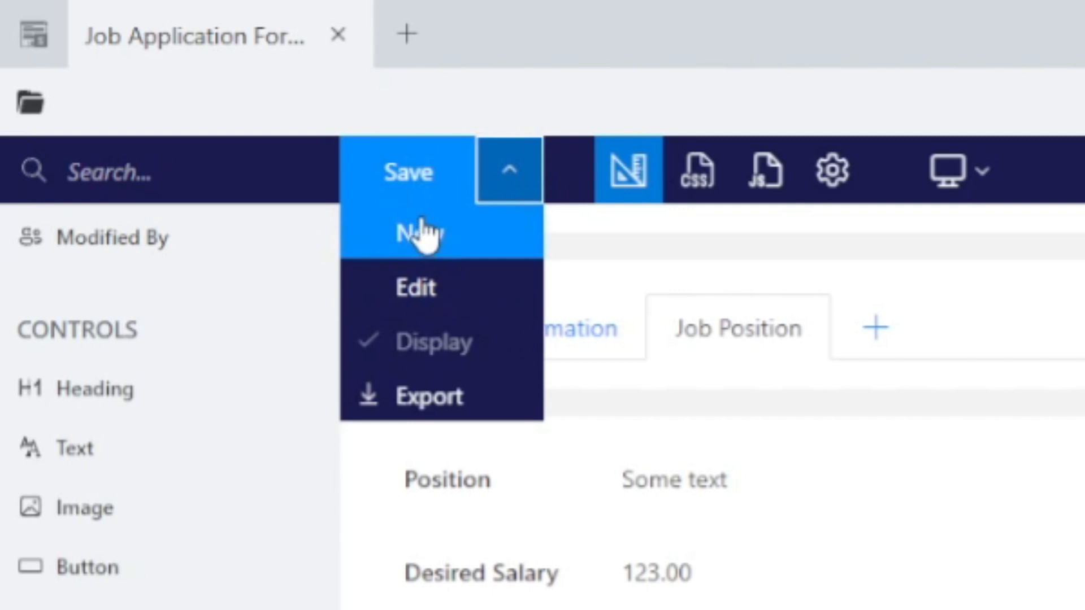
click(421, 234)
click(424, 288)
click(406, 175)
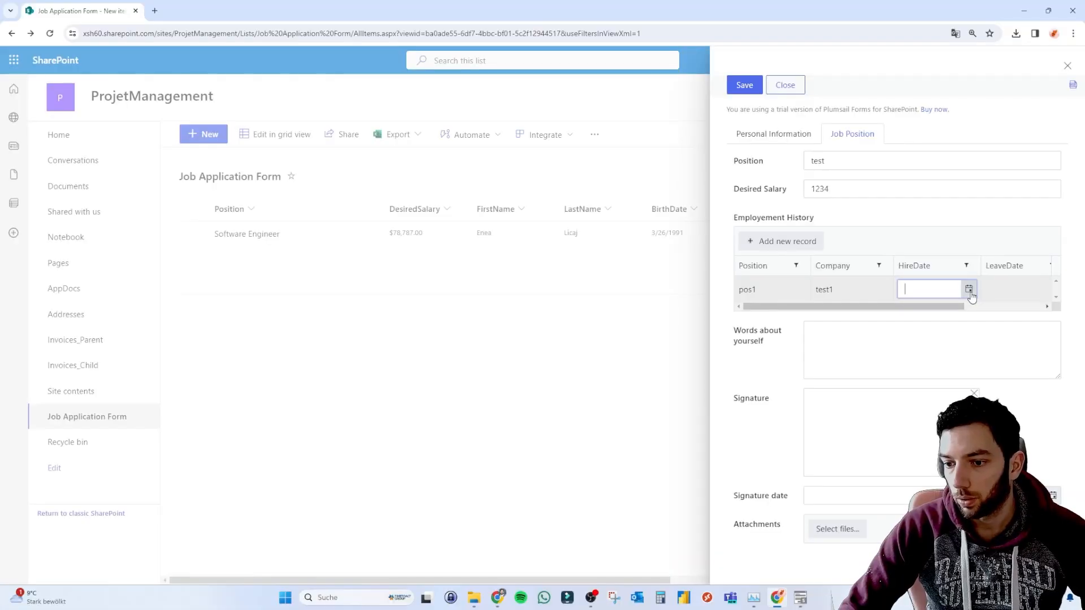
click(968, 290)
Complete the employment row with hire date 2/1/2024, leave date 2/3/2024 and a phone number.
click(978, 355)
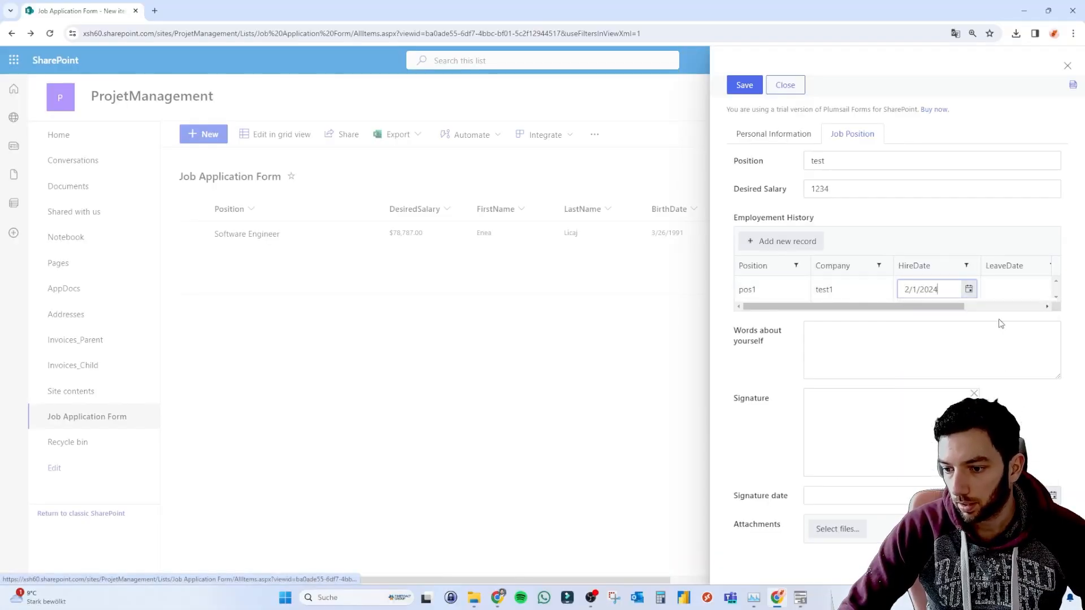
click(1051, 294)
click(1049, 291)
click(1064, 359)
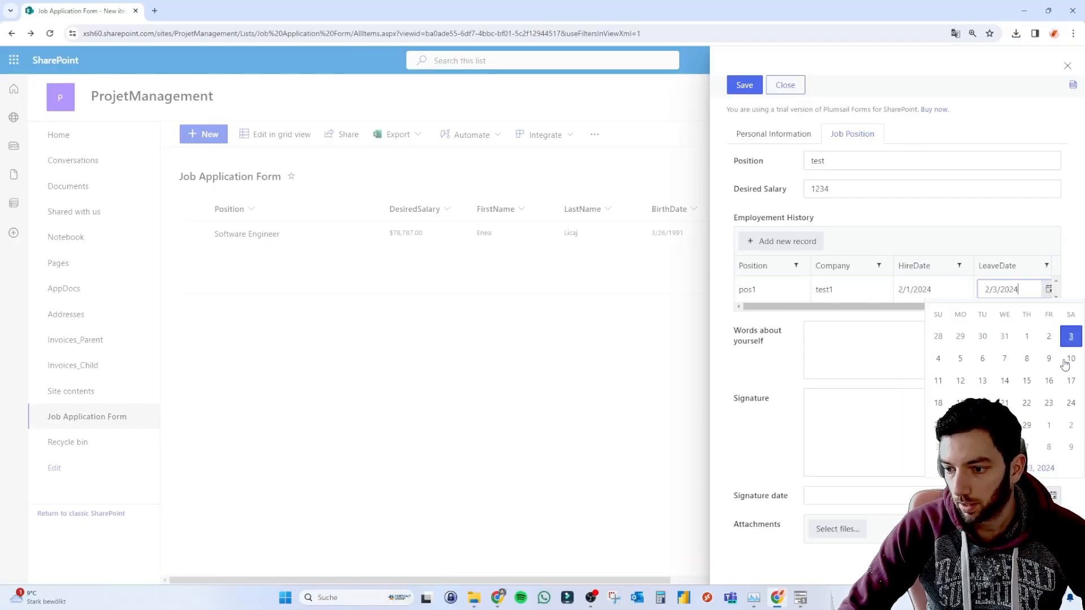
scroll(949, 294, right, 3)
click(975, 289)
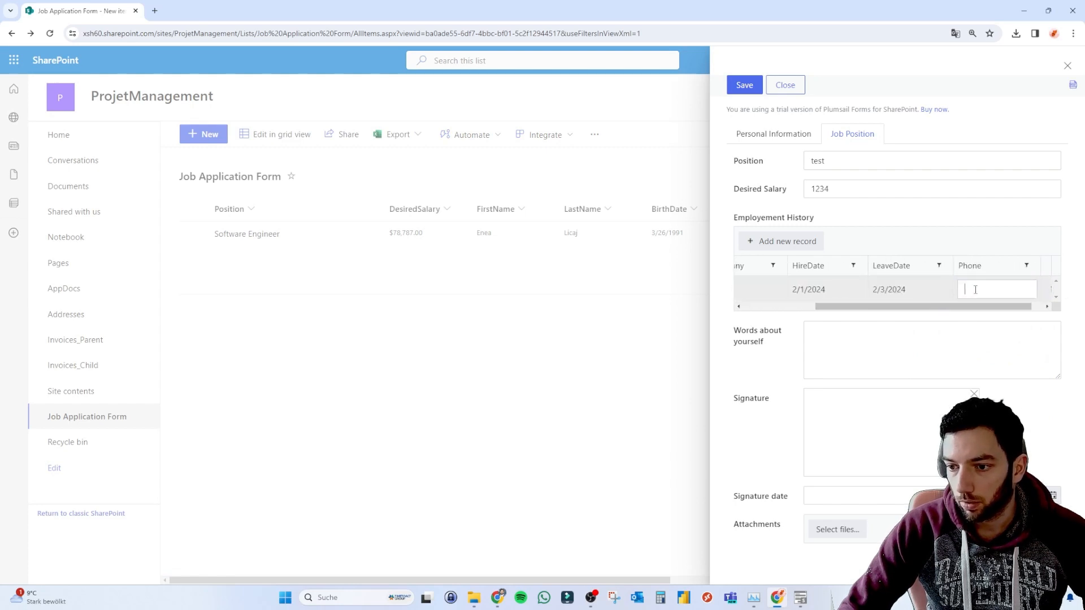
text(123123)
click(895, 220)
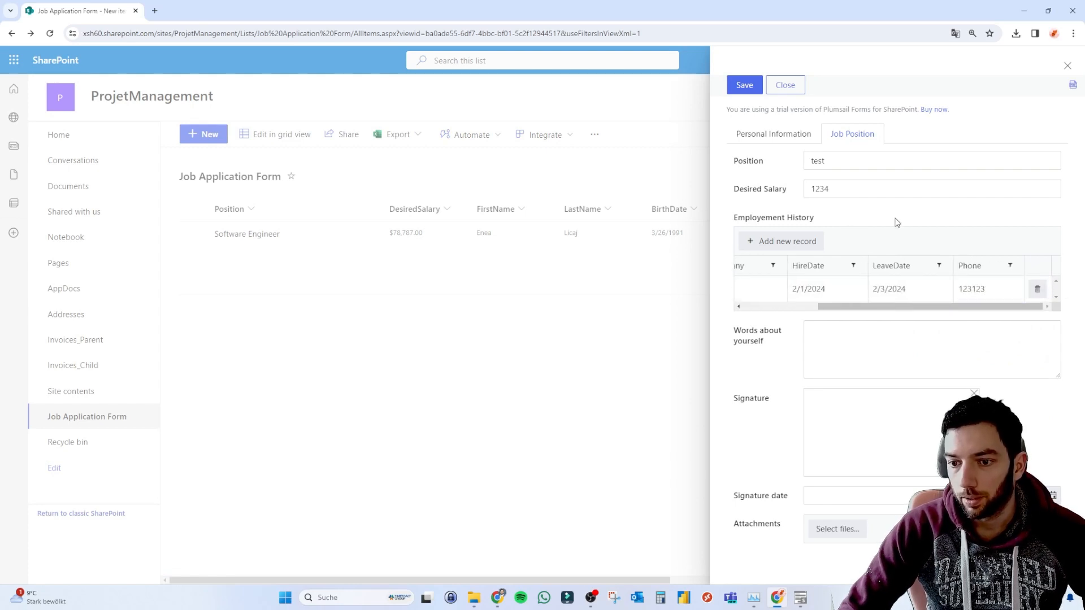
Enter 'atest' in Words about yourself, sign, set signature date 2/3/2024, attach a file and save.
click(840, 323)
text(atest)
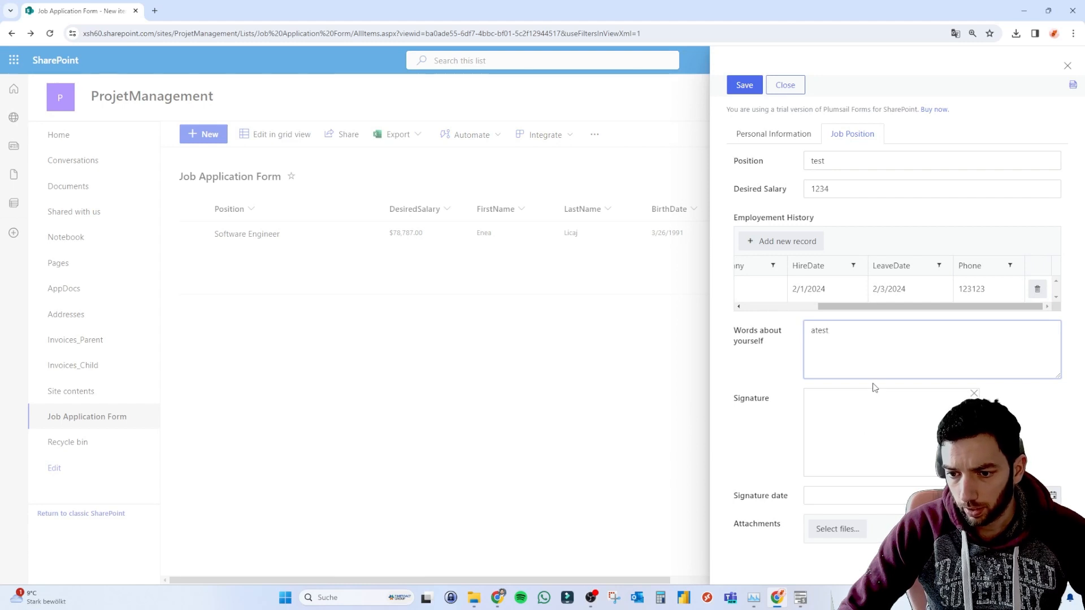
drag(902, 412, 914, 446)
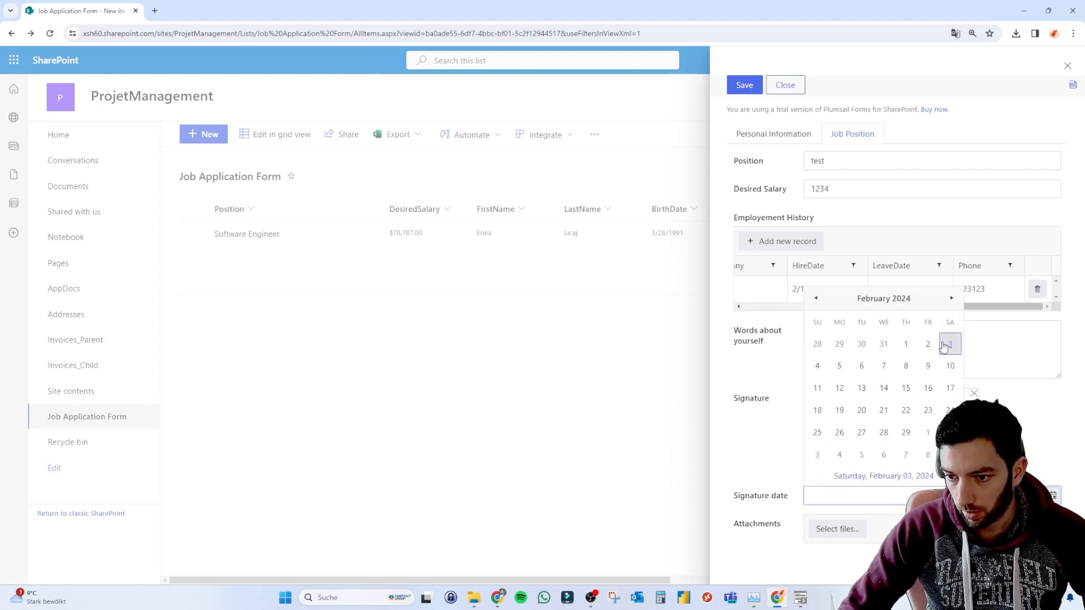
click(949, 344)
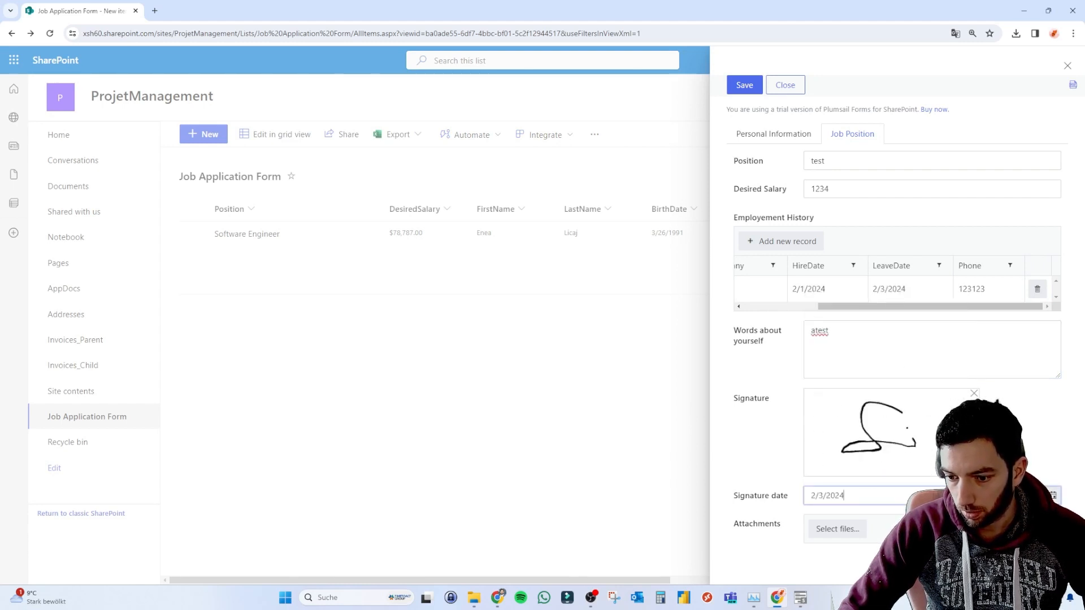
click(847, 534)
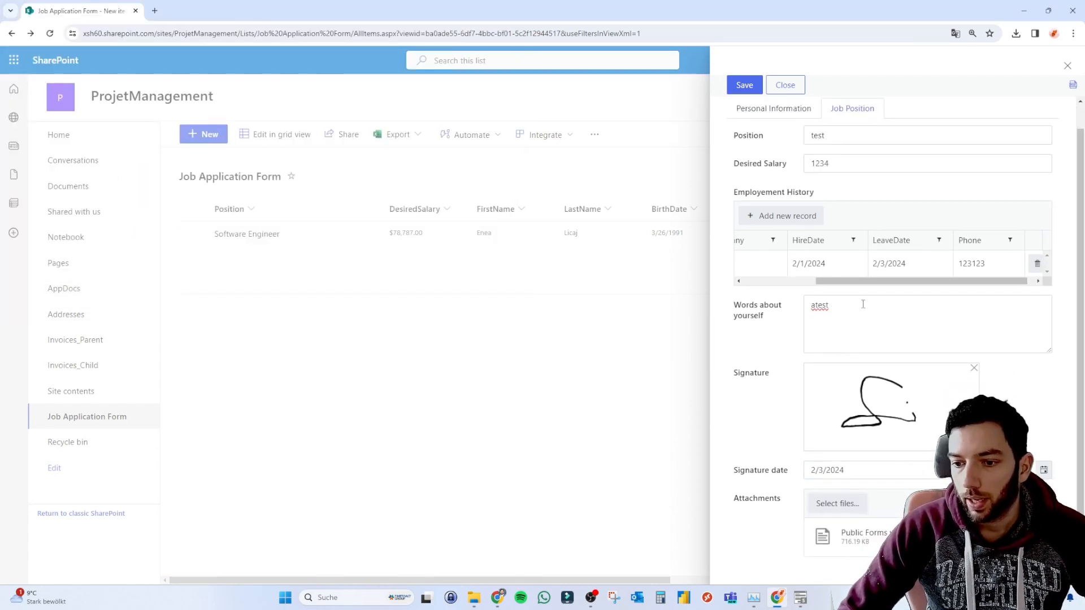
scroll(862, 304, up, 1)
click(744, 84)
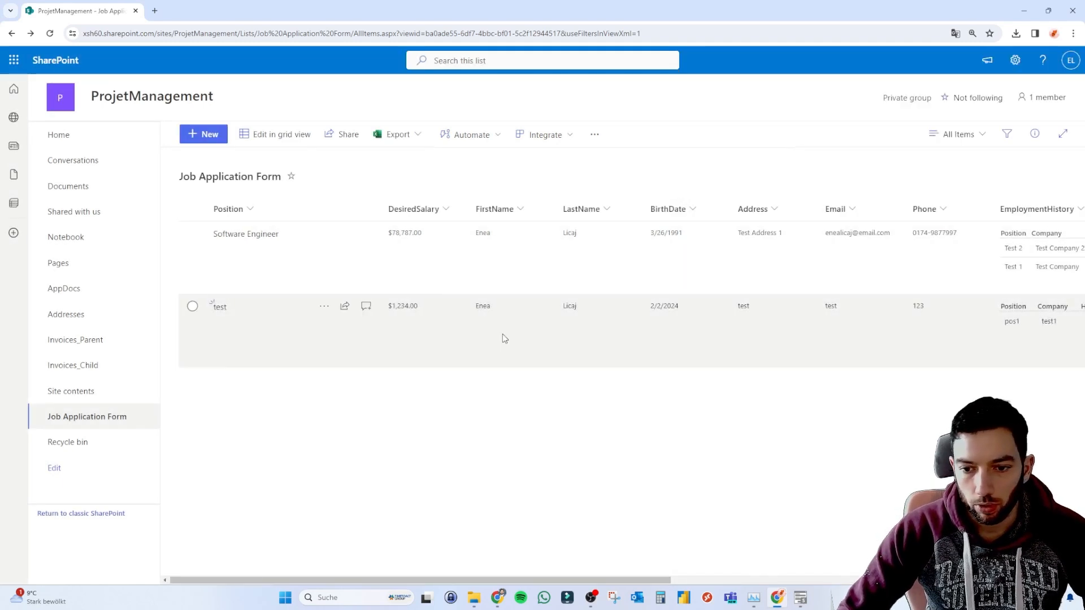
Open the saved 'test' item and view its Job Position tab with employment row, signature and attachment.
scroll(504, 338, right, 10)
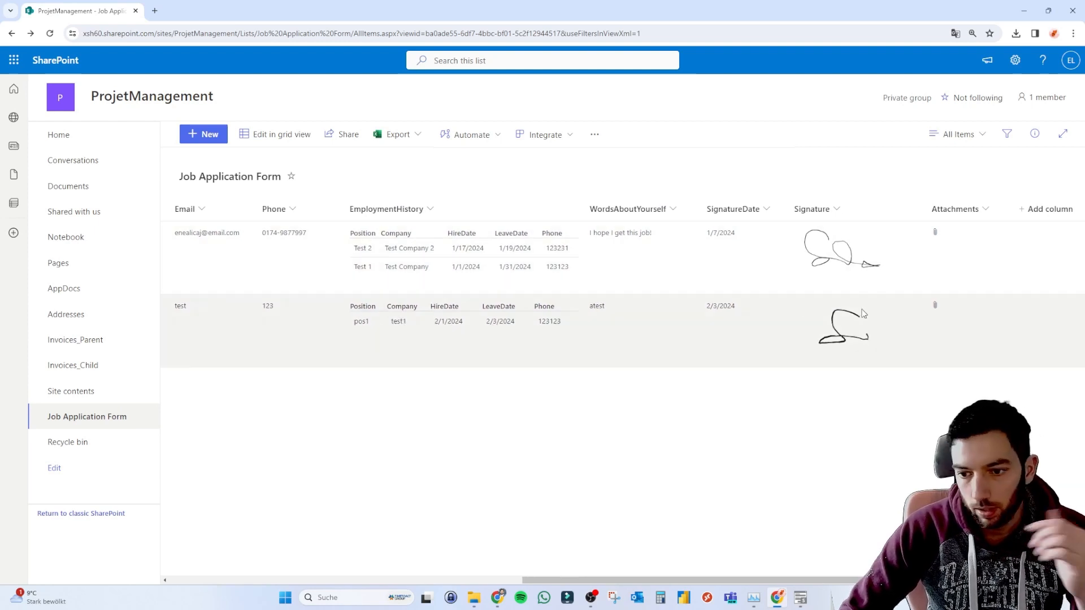
scroll(829, 330, right, 2)
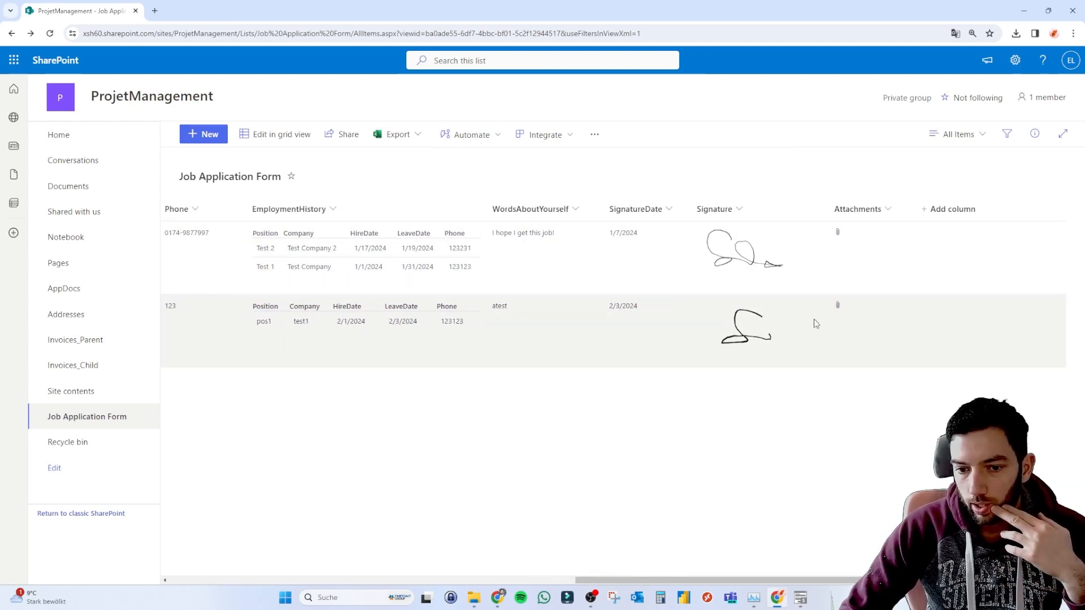
scroll(558, 331, left, 10)
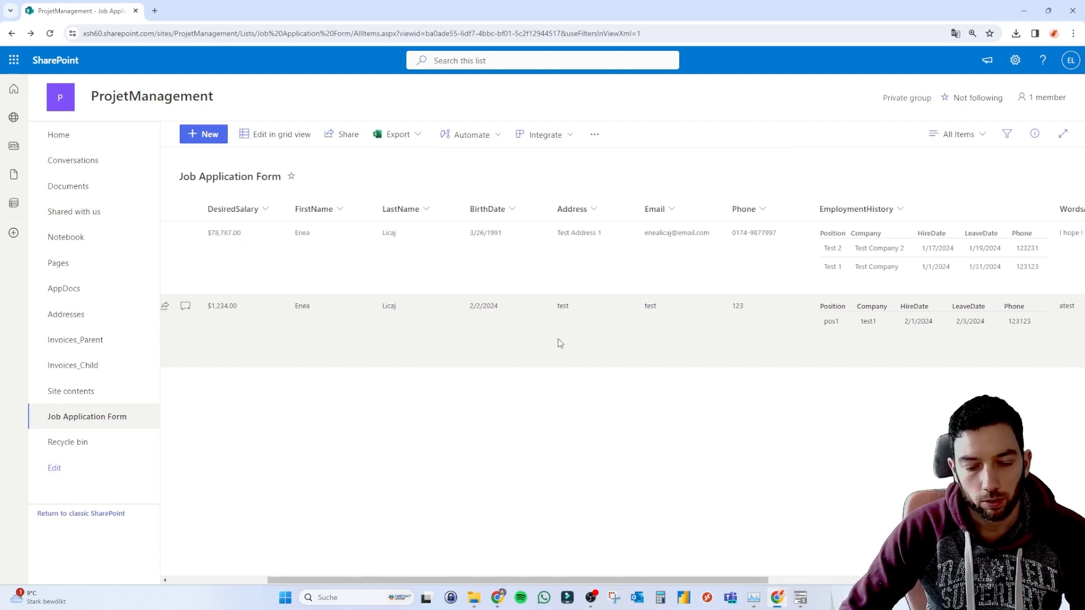
scroll(558, 340, left, 3)
scroll(558, 340, right, 10)
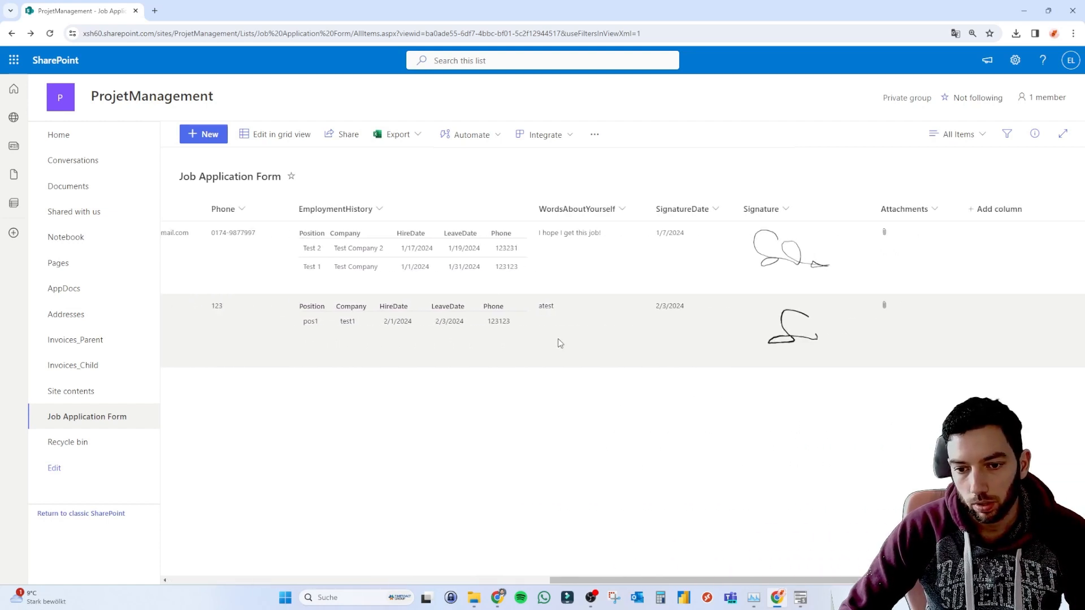
scroll(558, 338, left, 10)
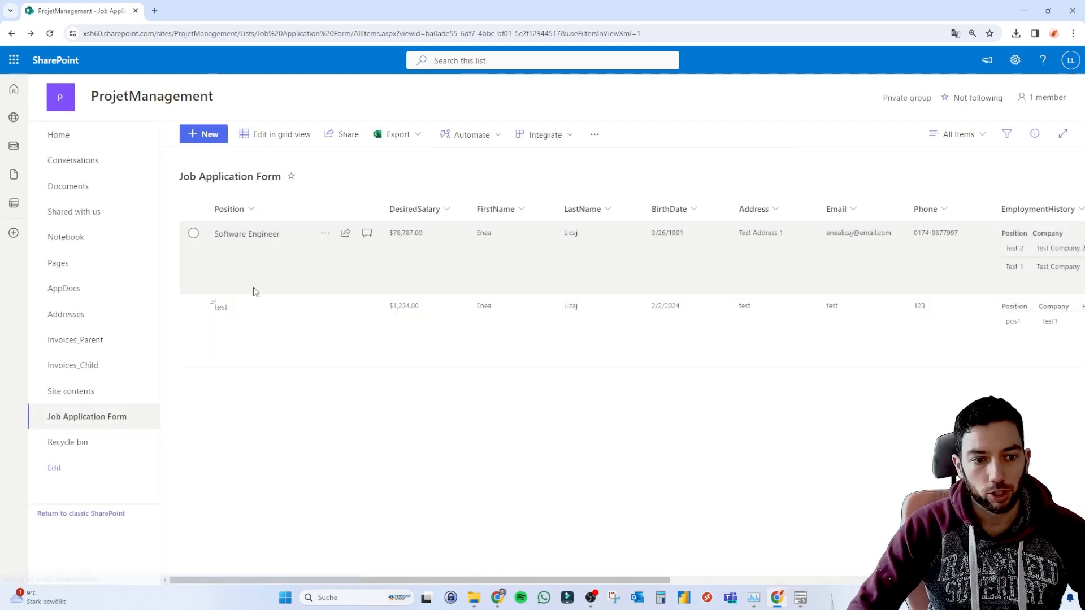
double_click(258, 313)
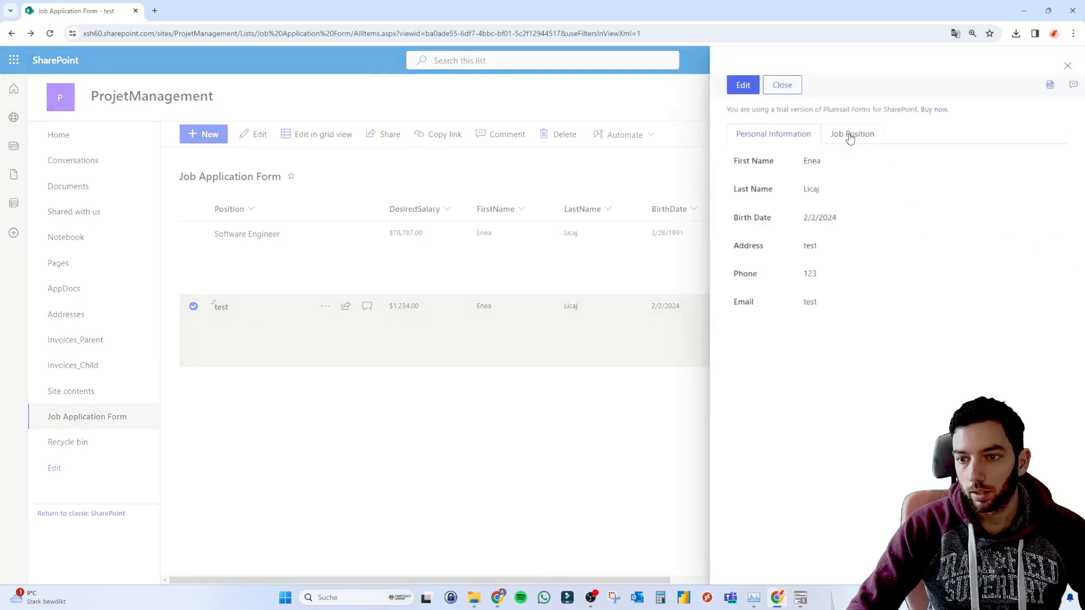
click(850, 137)
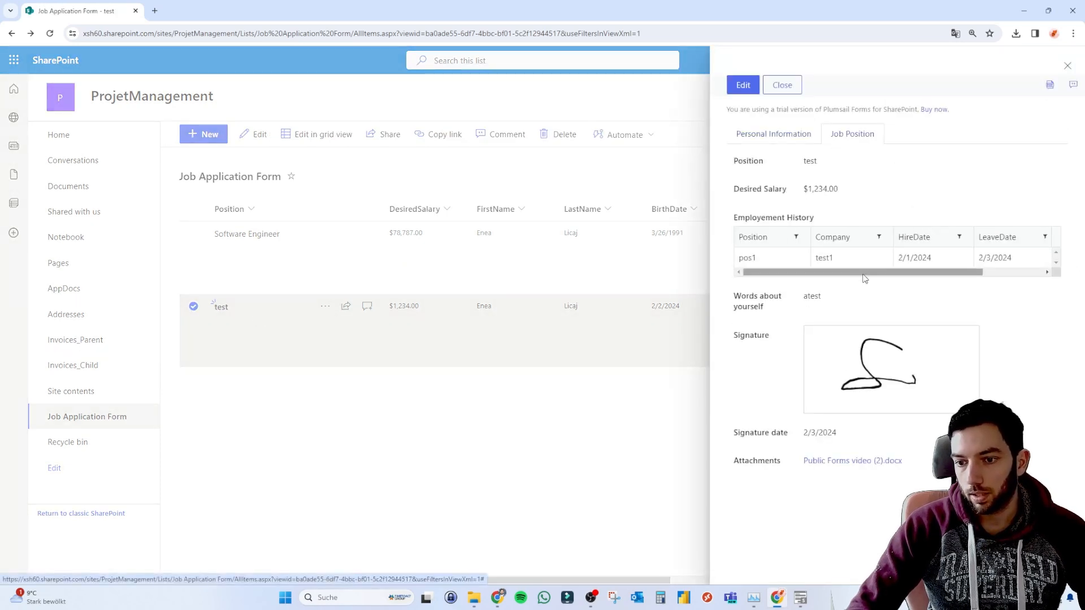
mouse_move(864, 278)
mouse_down()
mouse_move(910, 281)
mouse_move(864, 278)
mouse_up()
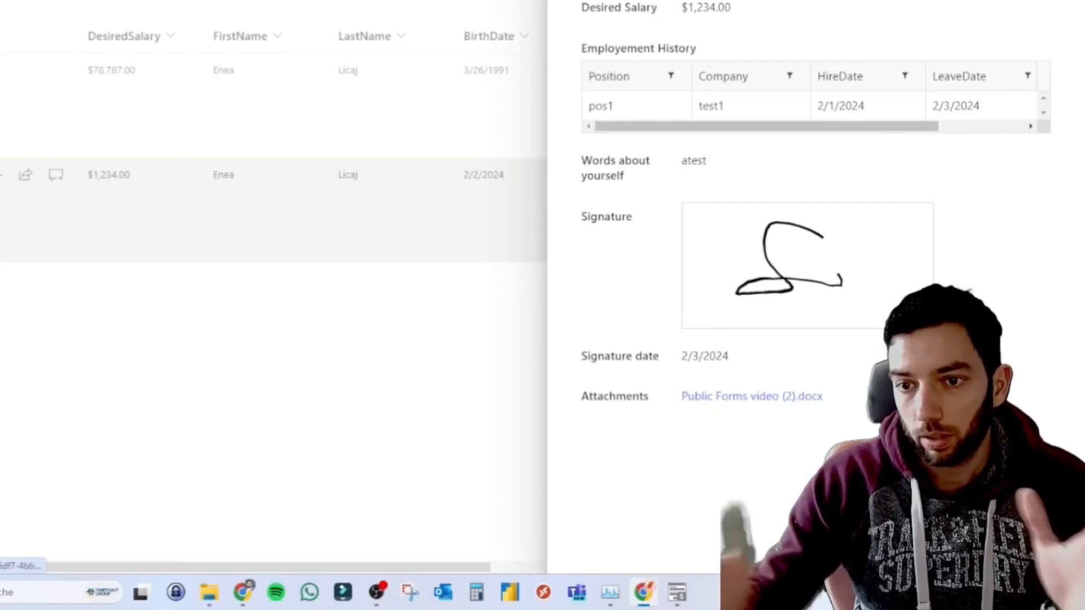
In the designer, switch the form to open in a Large panel.
click(677, 591)
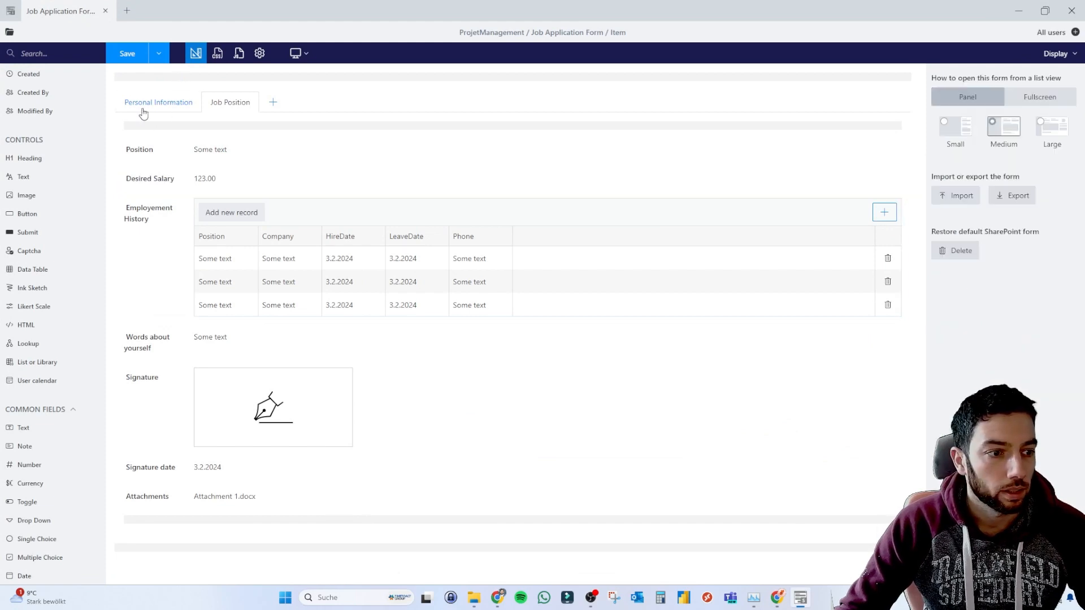
click(143, 112)
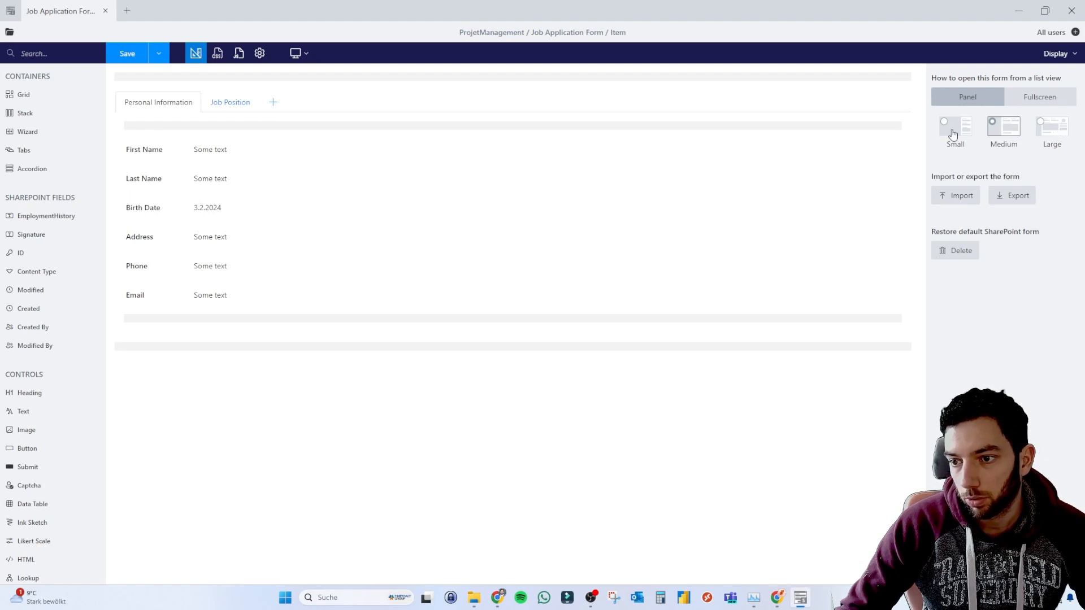
click(1043, 127)
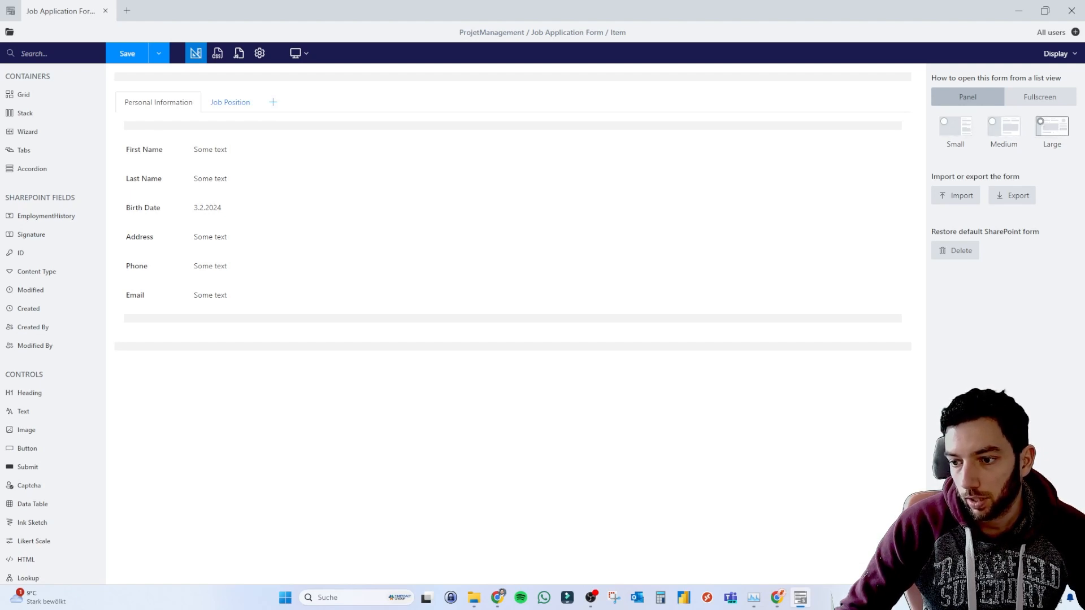
Save the layout to the New, Edit and Display forms and confirm overwriting them.
click(159, 53)
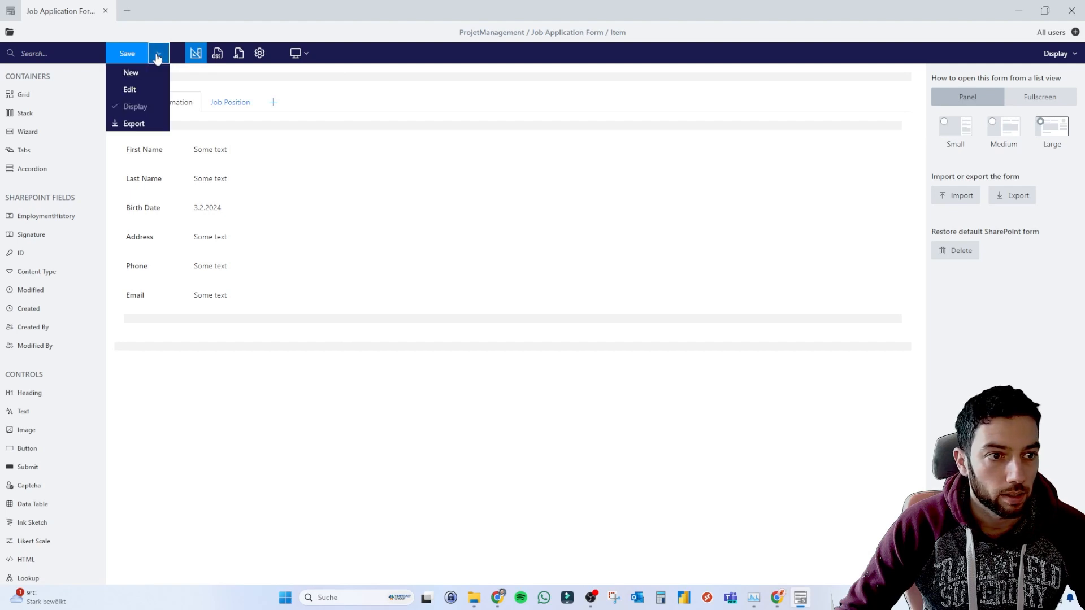
click(133, 72)
click(130, 89)
click(127, 53)
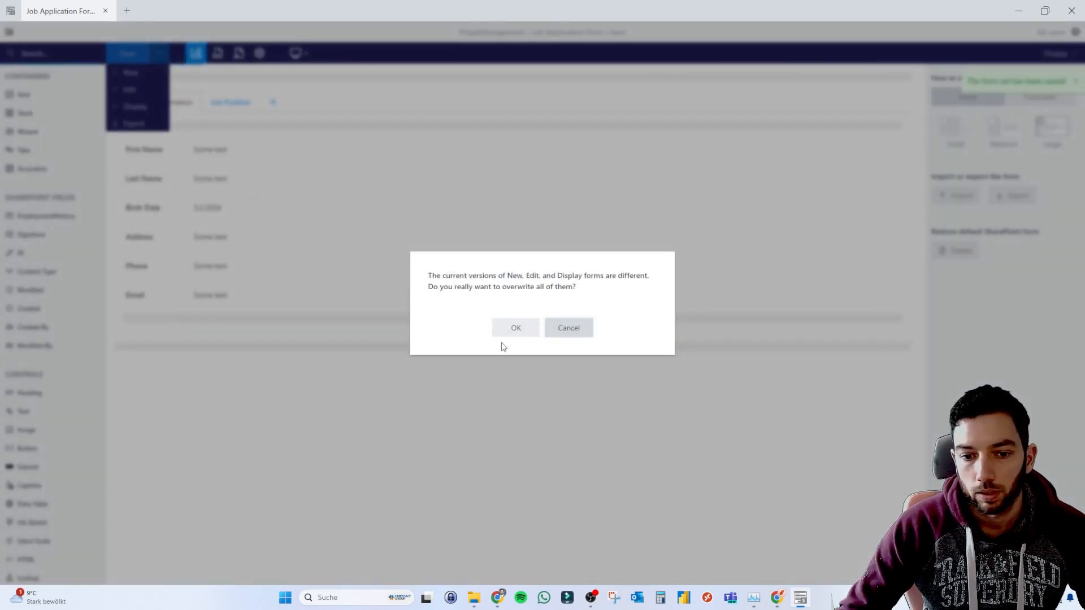
click(505, 345)
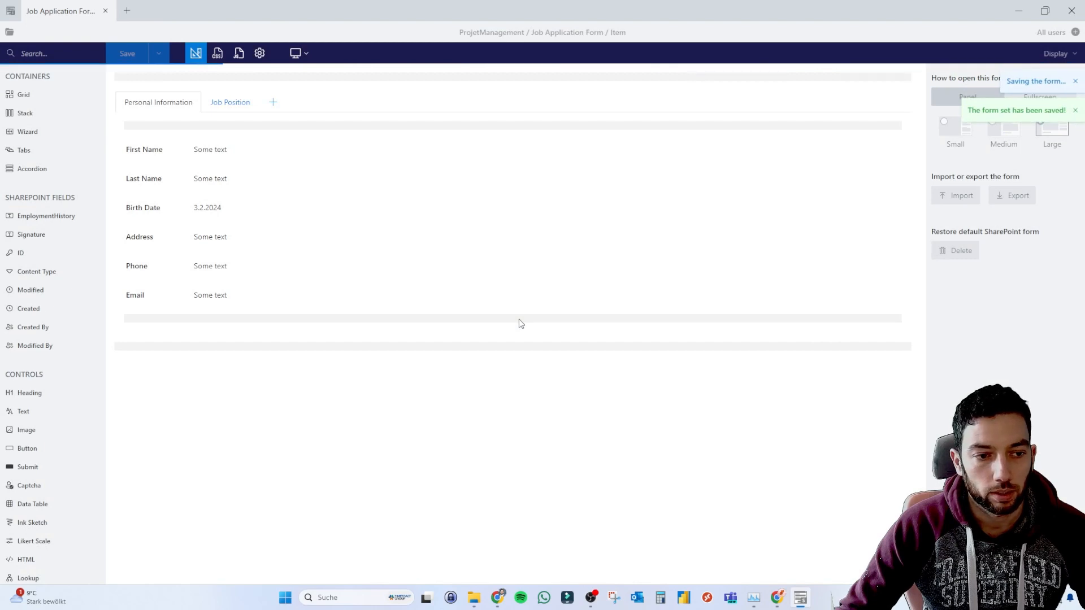
click(1018, 10)
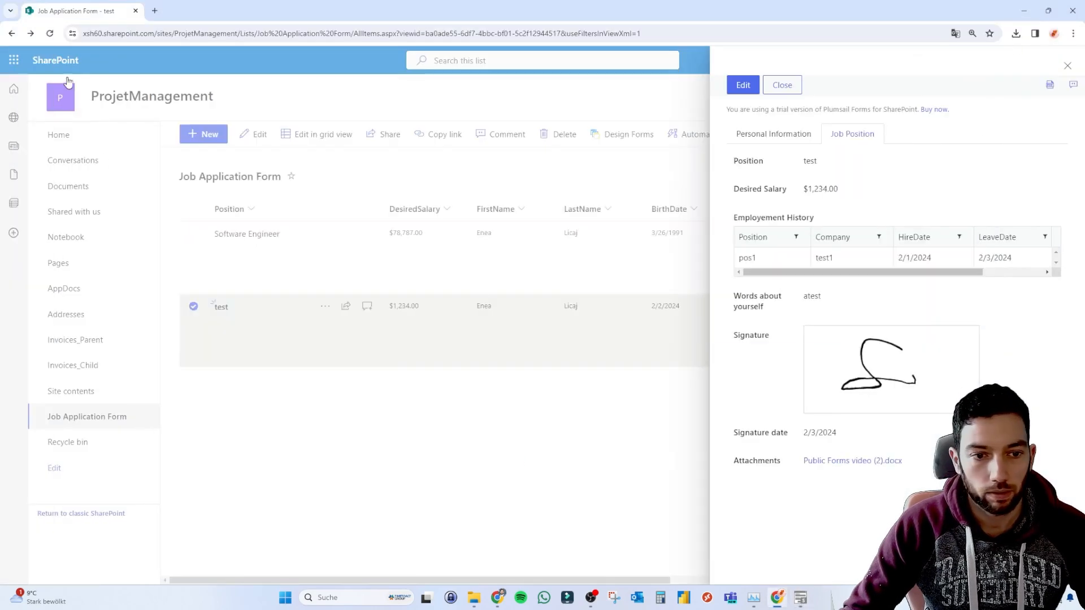
Reload the SharePoint list and select the 'test' item.
click(50, 34)
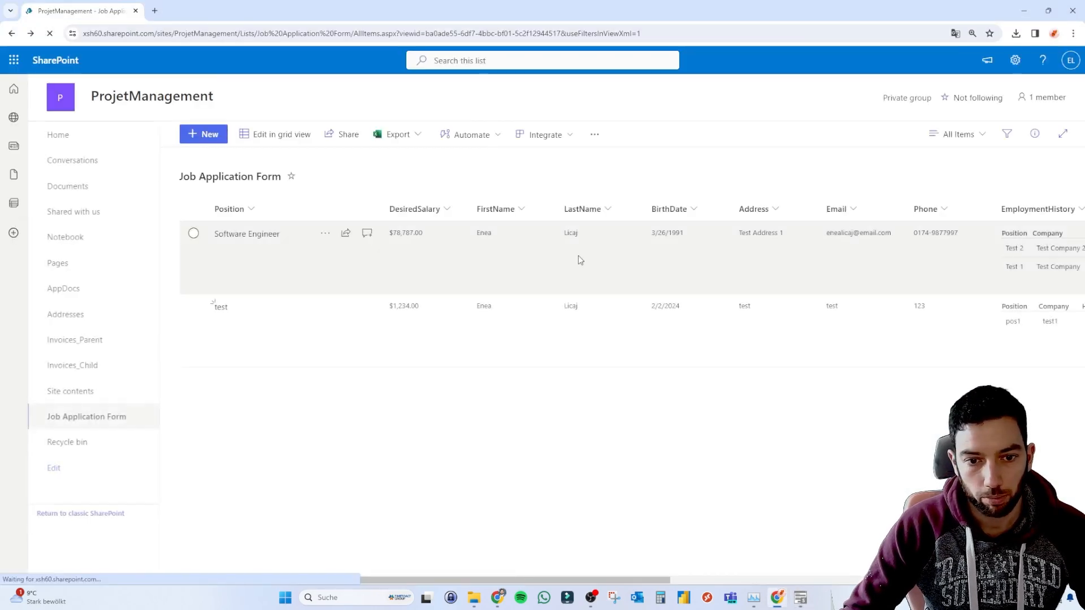
scroll(656, 322, right, 2)
scroll(656, 322, right, 9)
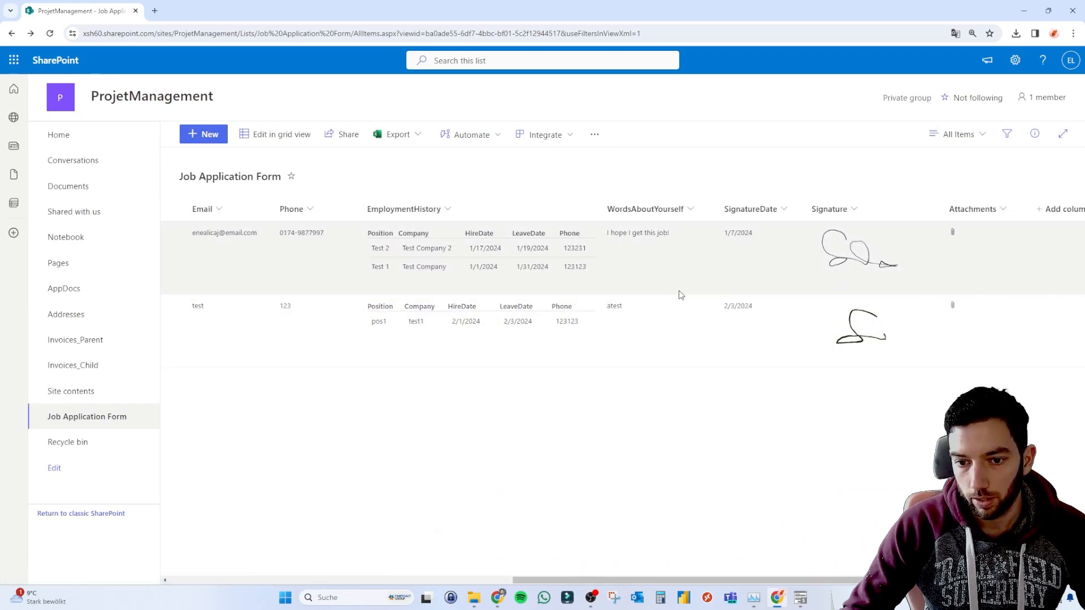
scroll(462, 324, left, 6)
scroll(462, 325, left, 3)
click(266, 332)
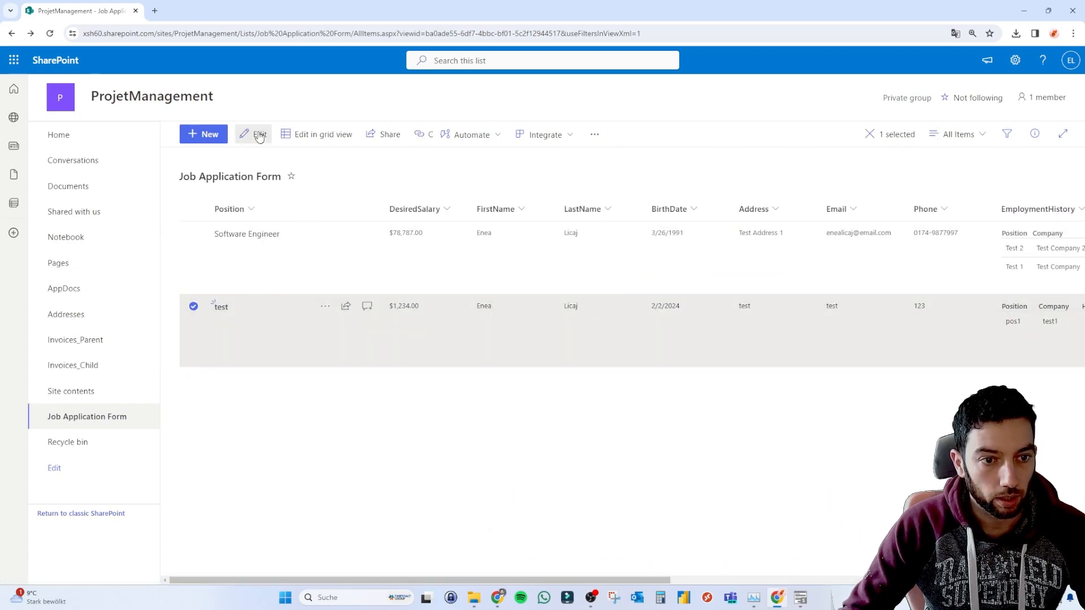
Edit the 'test' item in the wider panel, checking the Job Position and Personal Information tabs.
click(257, 134)
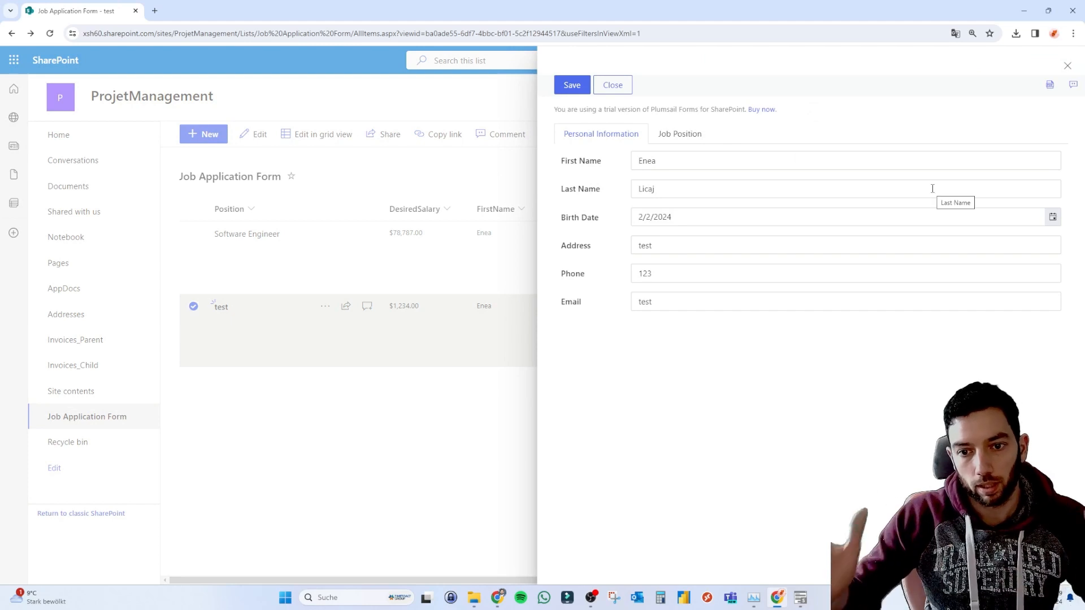
click(686, 136)
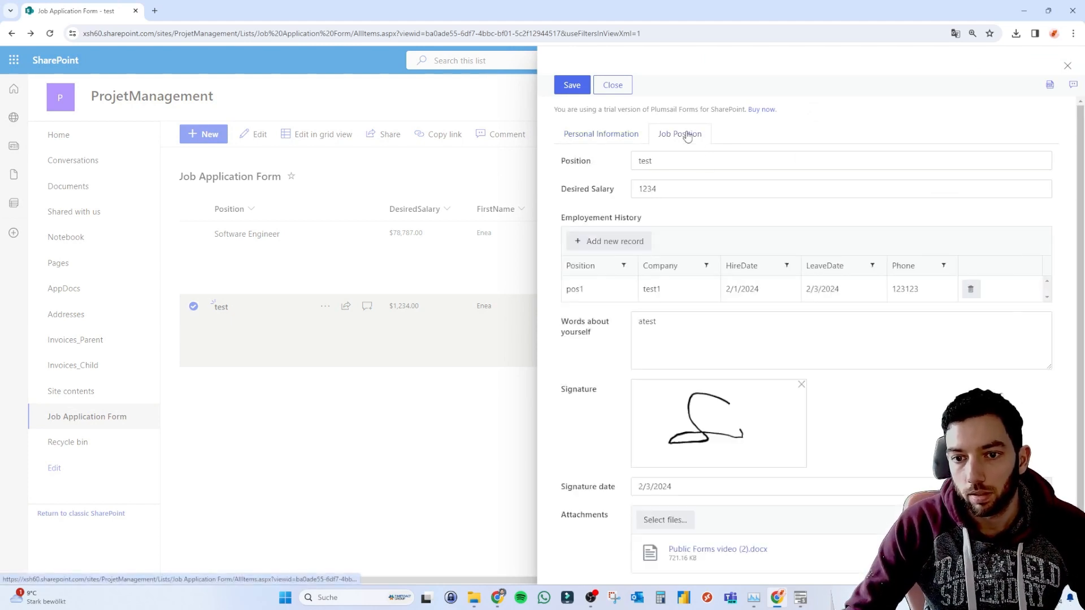
click(624, 135)
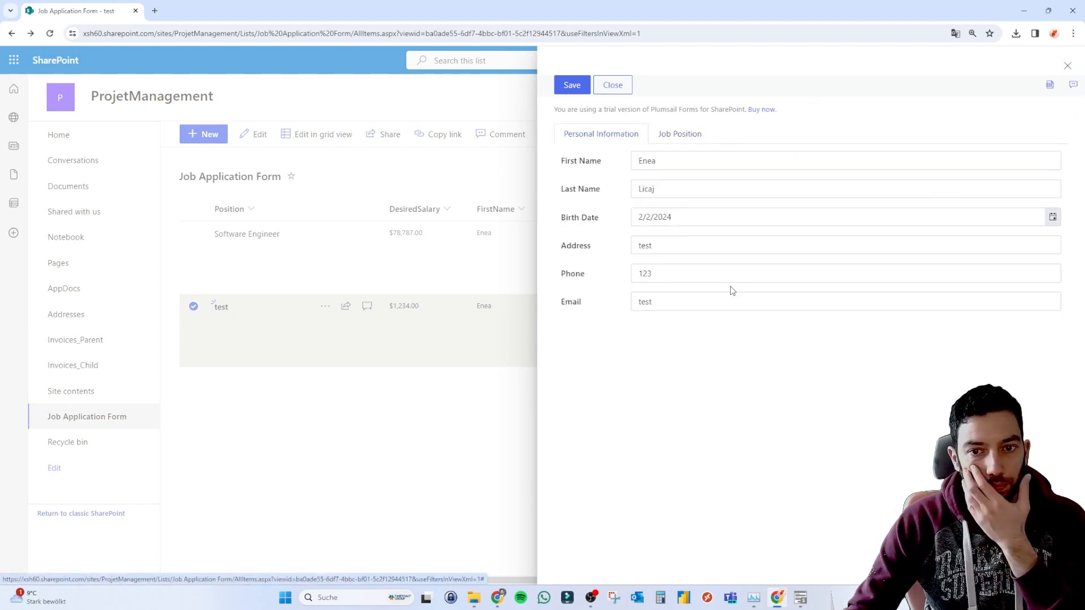